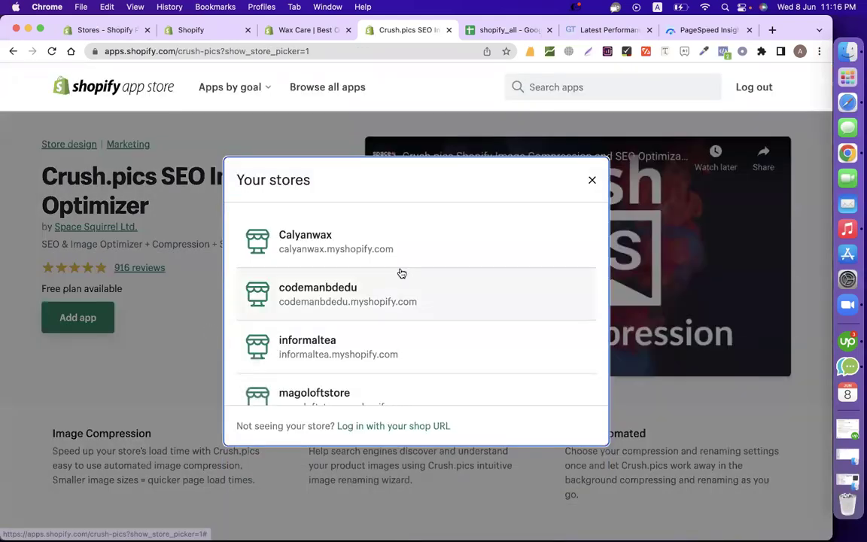
# Choose to log in with a shop URL and copy the waxstore3.myshopify.com address from the open storefront.
pyautogui.click(389, 427)
pyautogui.click(301, 31)
pyautogui.click(203, 51)
pyautogui.press('super+c')
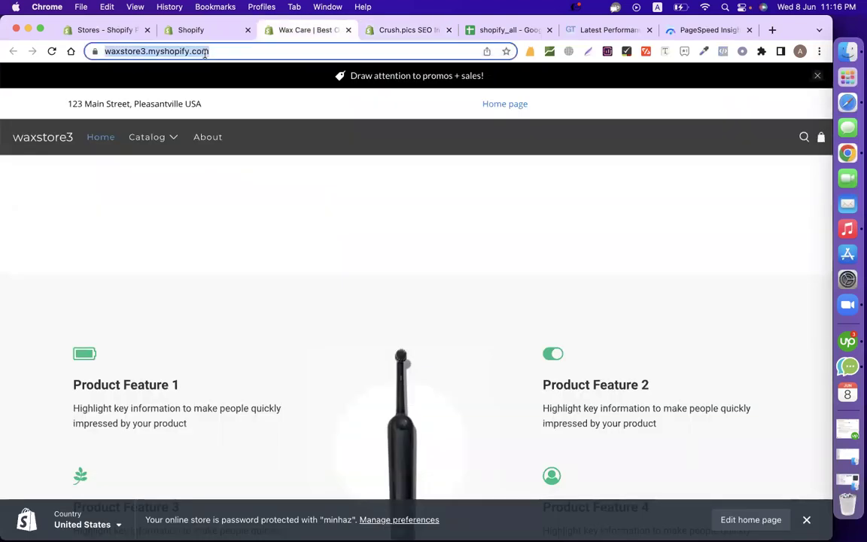
# Try to log in to the Shopify App Store with the copied waxstore3 shop URL.
pyautogui.click(393, 32)
pyautogui.click(340, 291)
pyautogui.press('super+v')
pyautogui.click(583, 373)
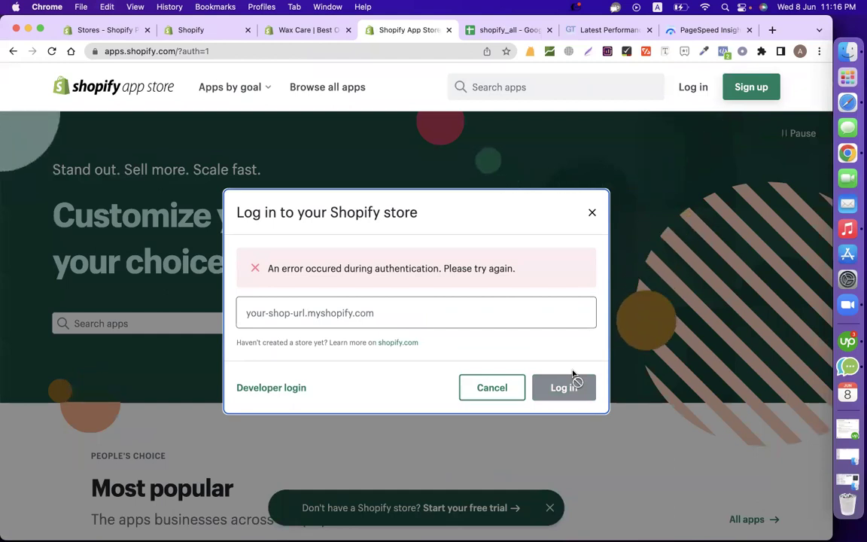
# Enter the waxstore3 shop URL again in the store login dialog and log in.
pyautogui.click(511, 319)
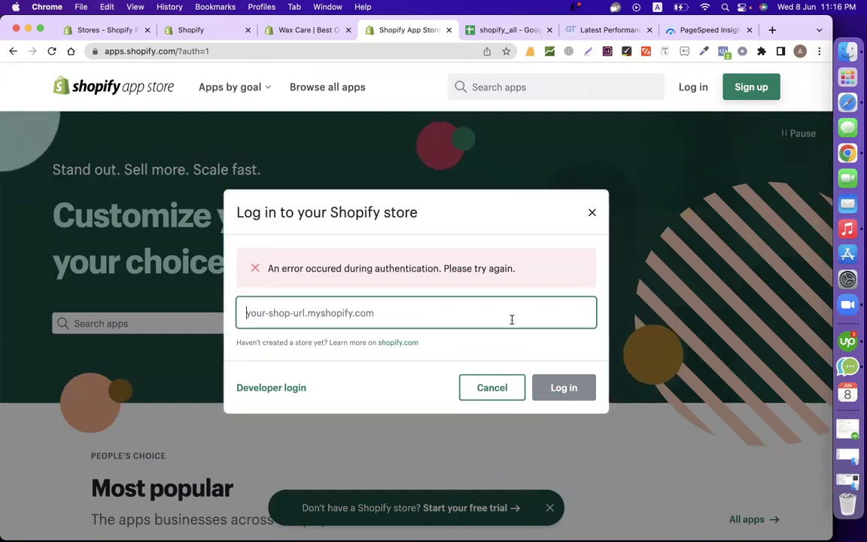
pyautogui.press('super+v')
pyautogui.click(587, 394)
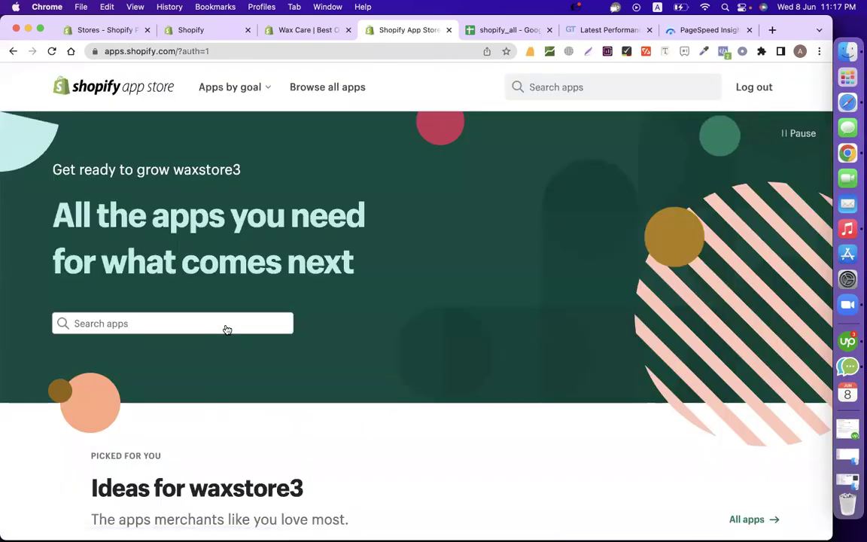
# Check the image compression app entries in the Shopify Speedup sheet of shopify_all and return to the app store search.
pyautogui.click(227, 325)
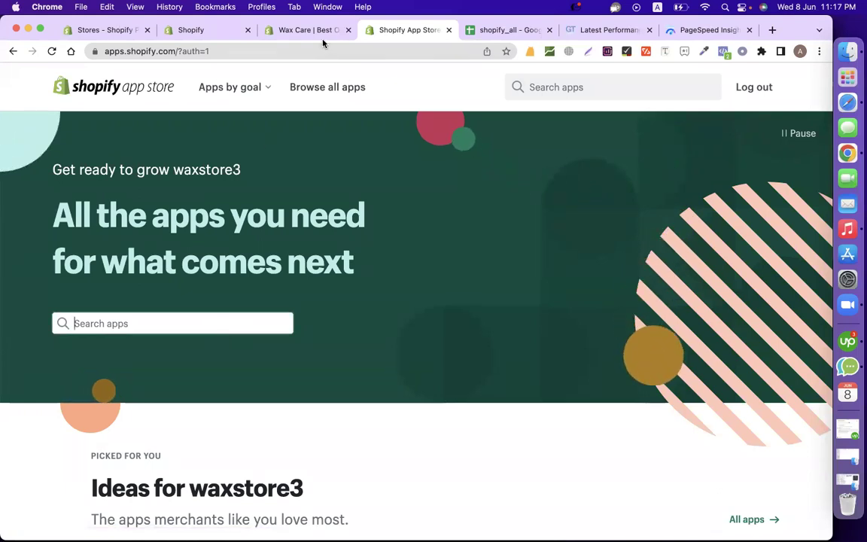
pyautogui.click(501, 30)
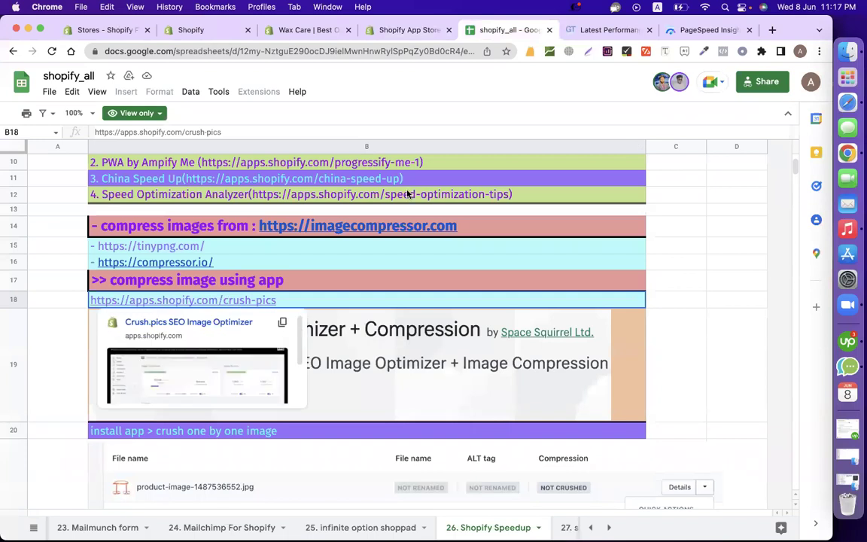
pyautogui.click(370, 266)
pyautogui.click(362, 251)
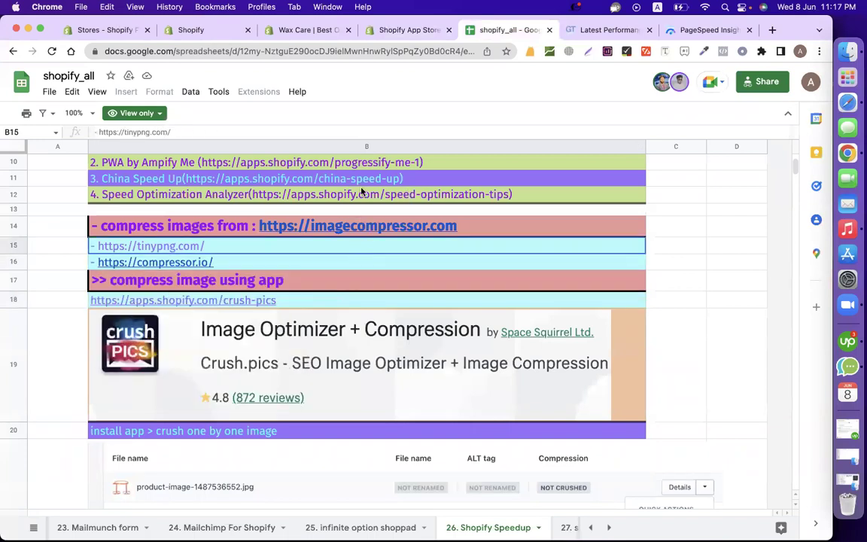
pyautogui.click(376, 32)
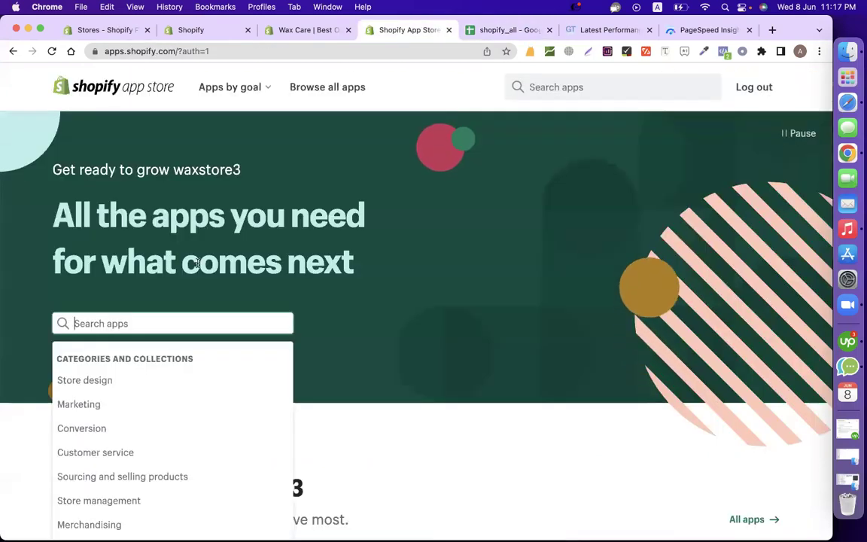
# Find the Crush.pics SEO Image Optimizer app by searching for "crush pics" and add it to the store.
pyautogui.write('ct')
pyautogui.press('BackSpace')
pyautogui.write('rush pics')
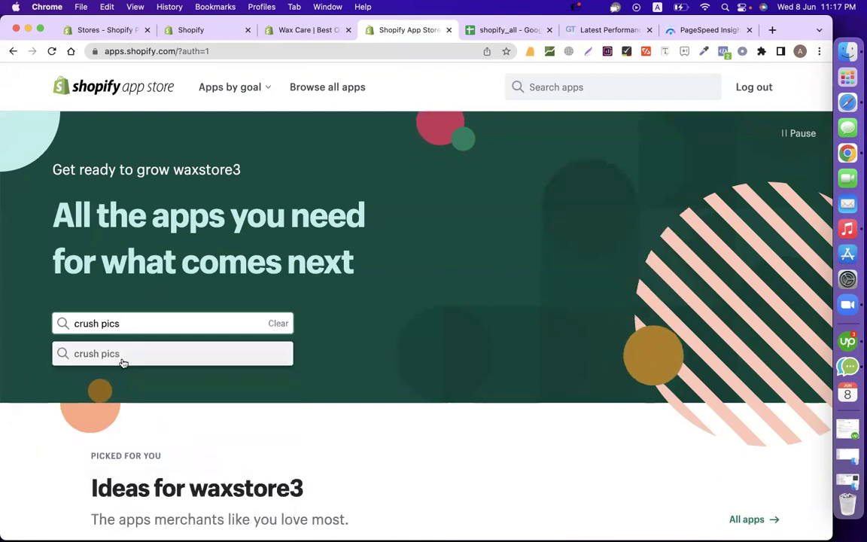
pyautogui.click(122, 356)
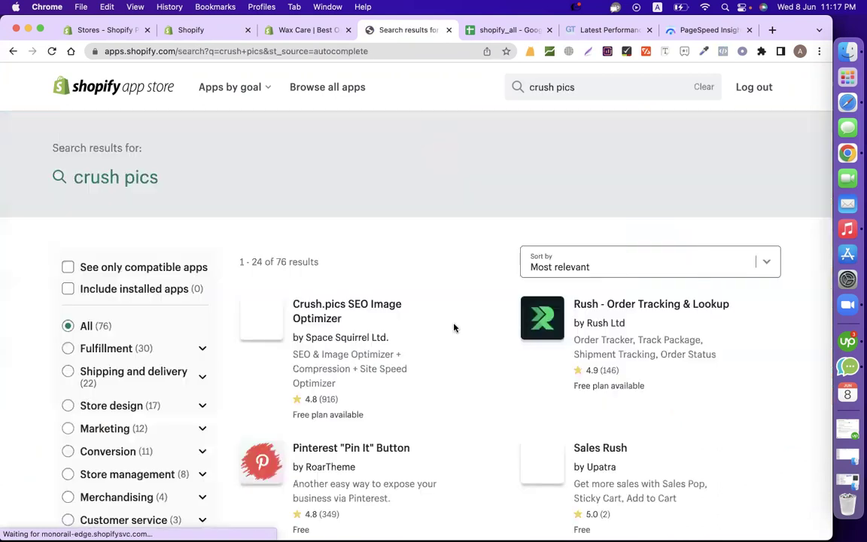
pyautogui.click(375, 314)
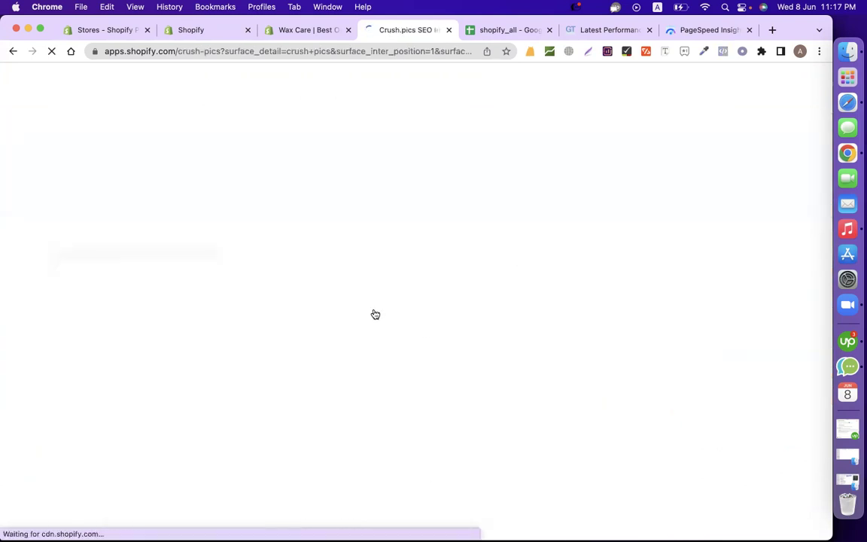
pyautogui.click(86, 331)
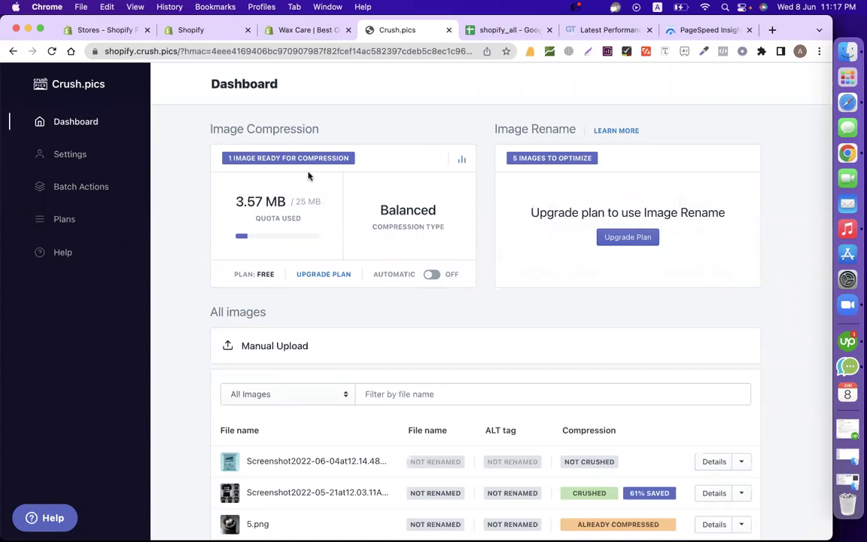
# Crush the uncompressed Screenshot2022-06-04at12.14.48 image in the Crush.pics image list.
pyautogui.scroll(-5, 440, 308)
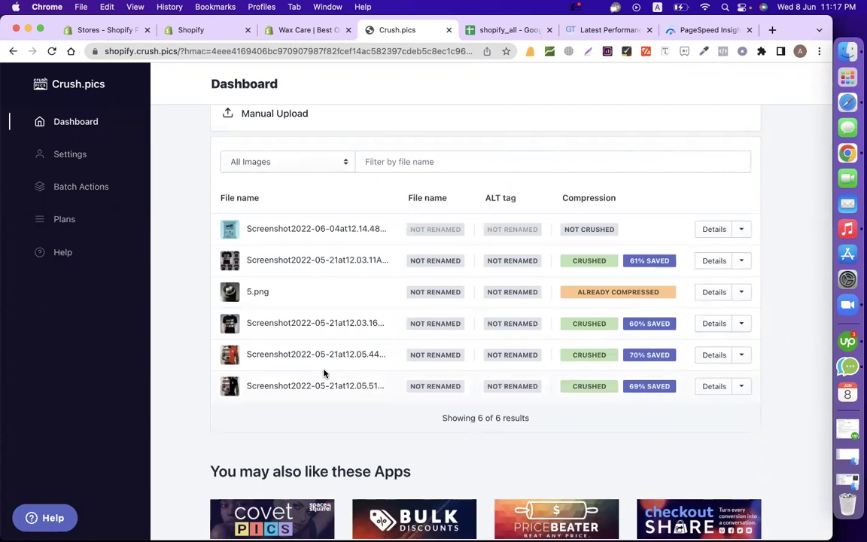
pyautogui.click(741, 229)
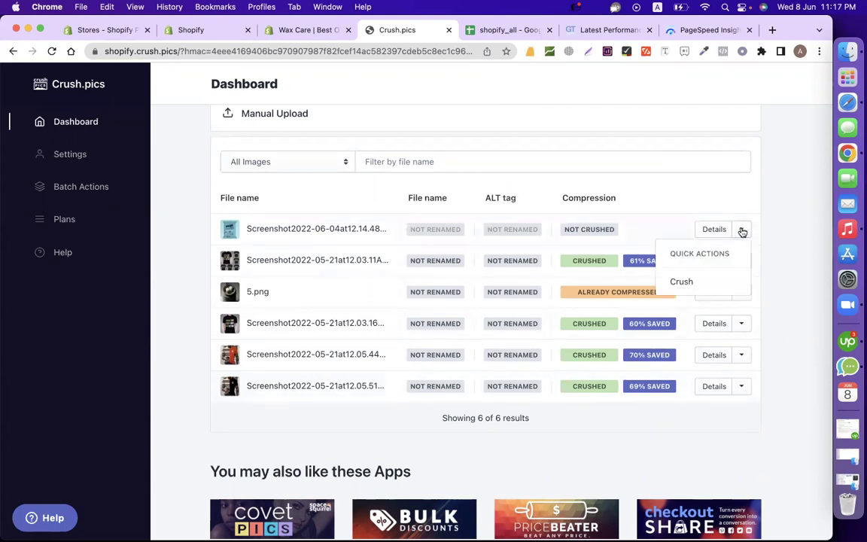
pyautogui.click(700, 281)
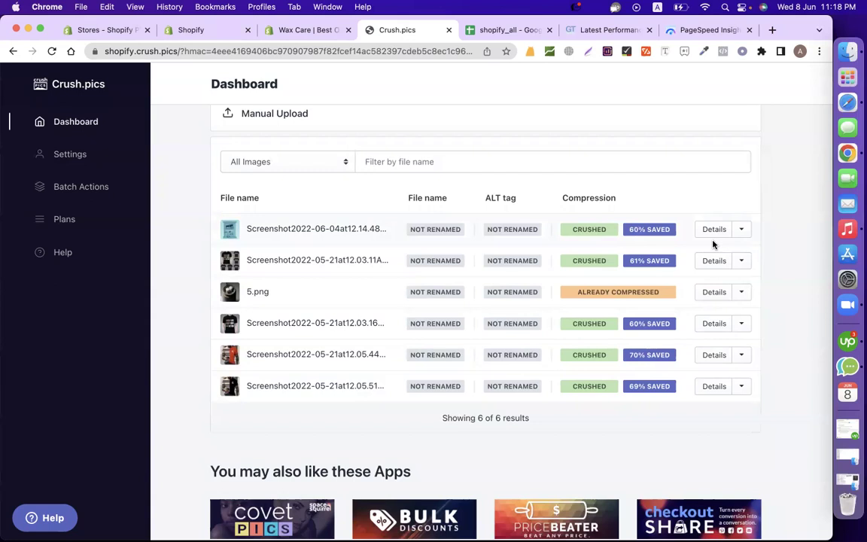
# Examine the crushed image's quick actions and savings, and review the compression status of all listed images.
pyautogui.click(742, 236)
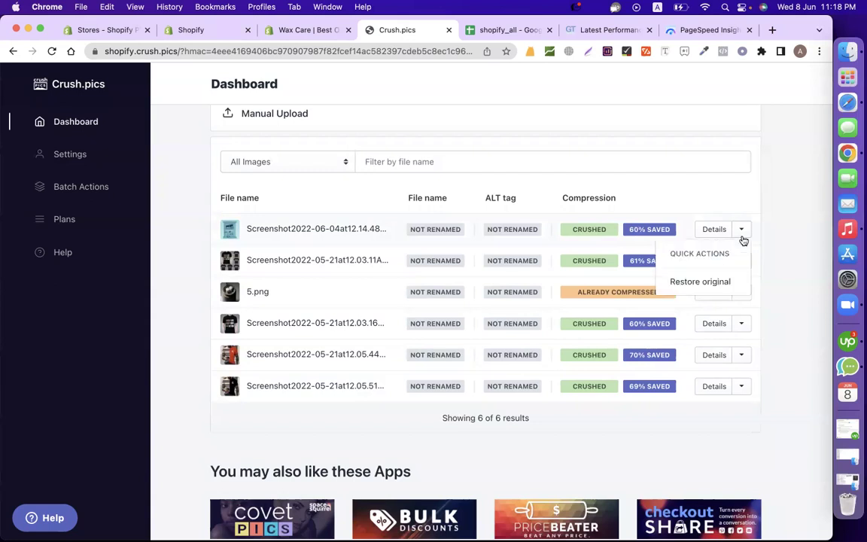
pyautogui.click(780, 252)
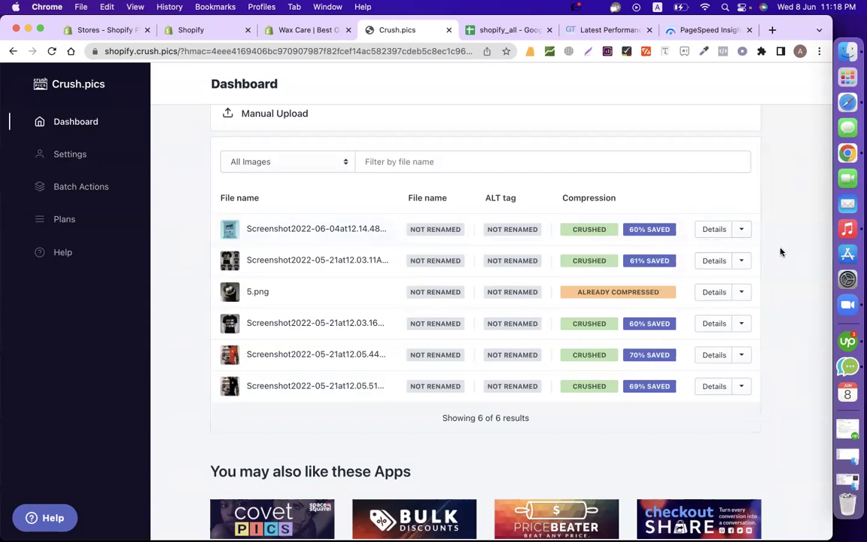
pyautogui.tripleClick(632, 229)
pyautogui.click(659, 206)
pyautogui.scroll(3, 276, 301)
pyautogui.scroll(-1, 277, 301)
pyautogui.scroll(-3, 277, 301)
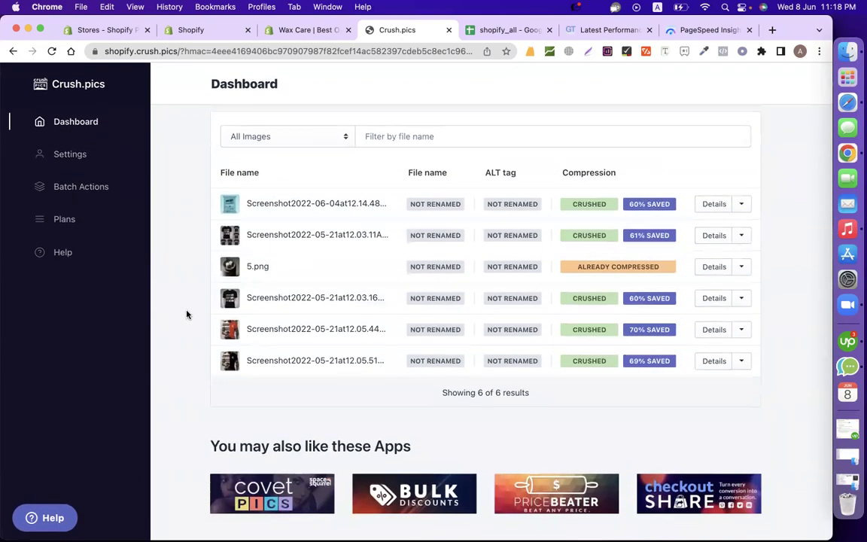
pyautogui.scroll(5, 188, 315)
pyautogui.scroll(-4, 187, 314)
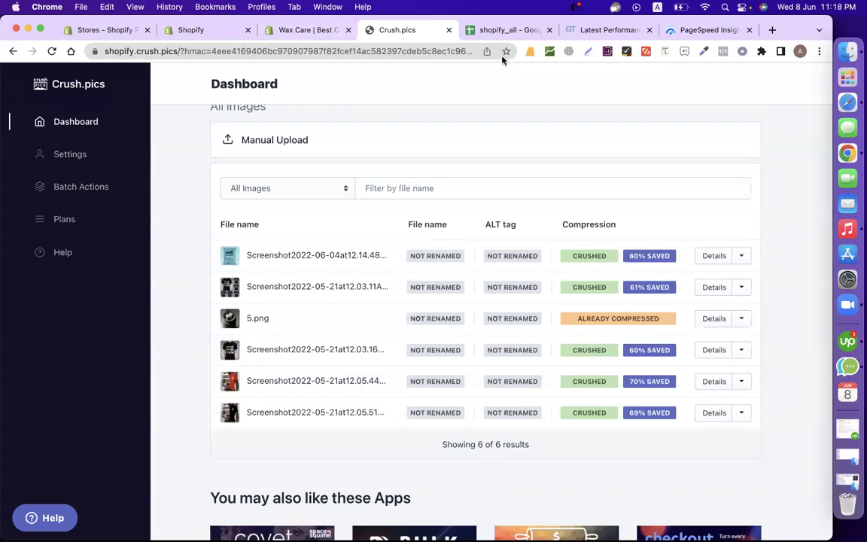
# Open the imagecompressor.com site from its link in the shopify_all sheet.
pyautogui.click(497, 30)
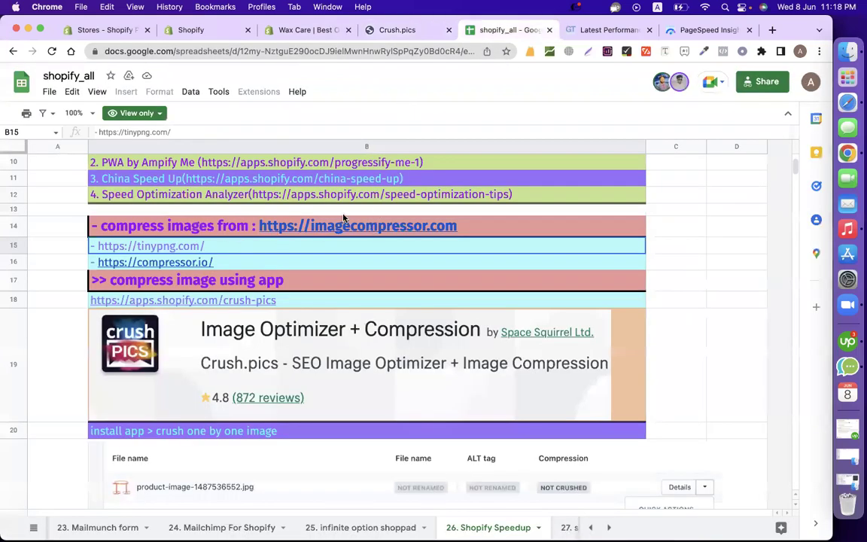
pyautogui.click(343, 225)
pyautogui.click(399, 244)
pyautogui.moveTo(259, 262)
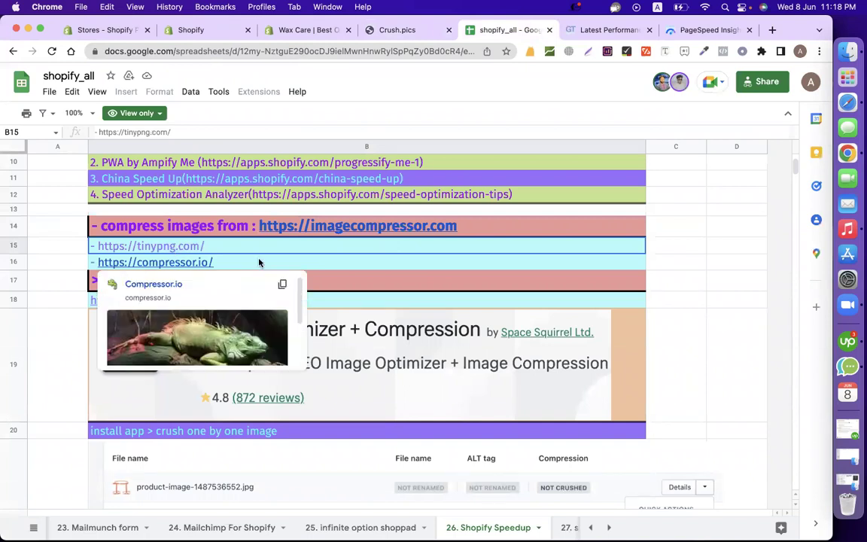
pyautogui.click(329, 227)
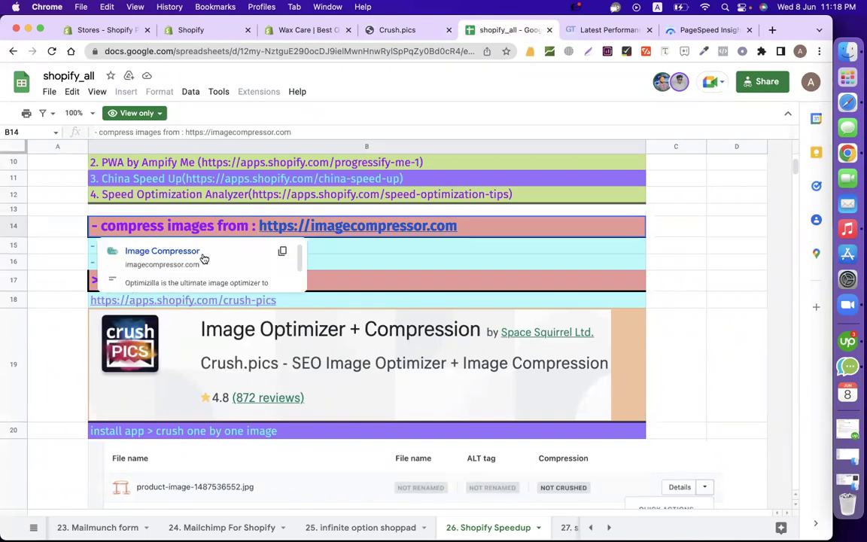
pyautogui.click(197, 259)
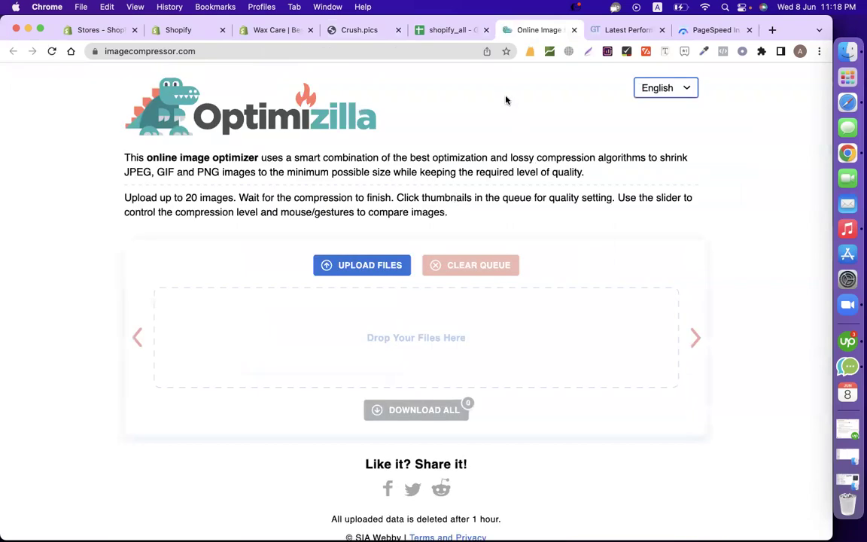
# Return to the waxstore3 admin and open the dsfdgdfg product from the product list.
pyautogui.click(358, 31)
pyautogui.click(279, 32)
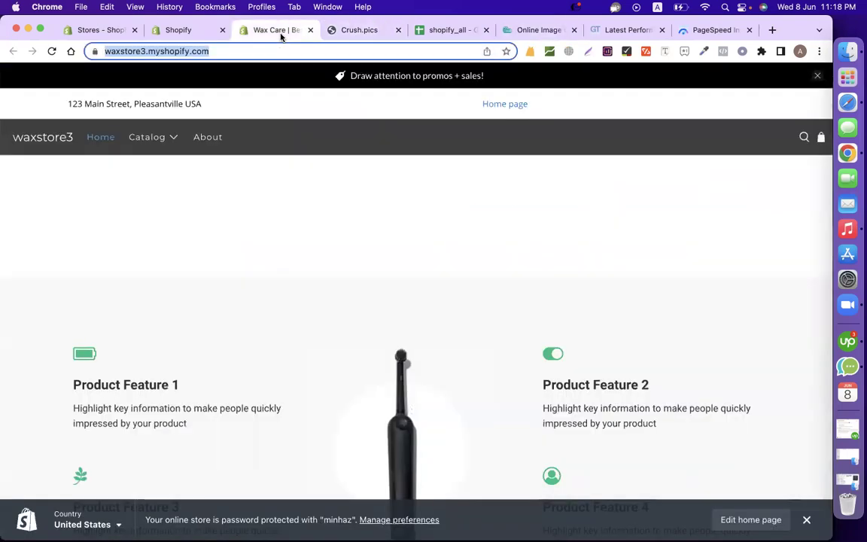
pyautogui.click(189, 32)
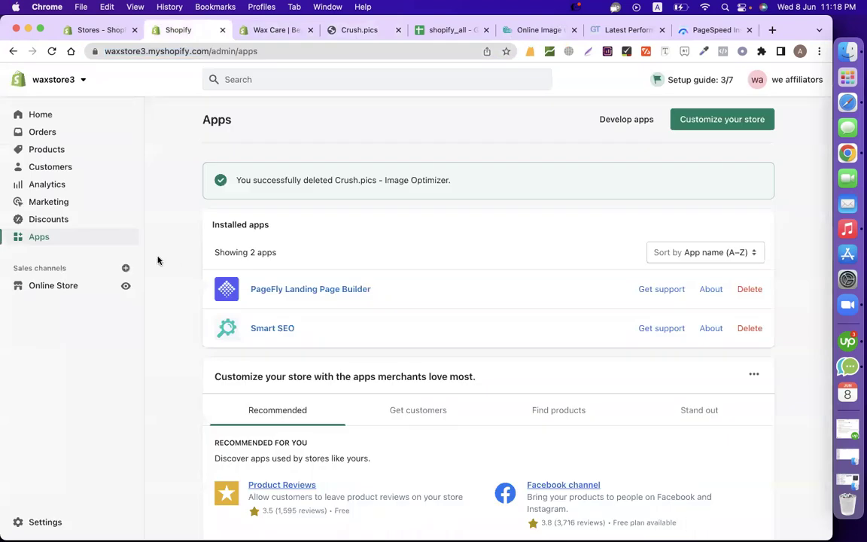
pyautogui.click(67, 149)
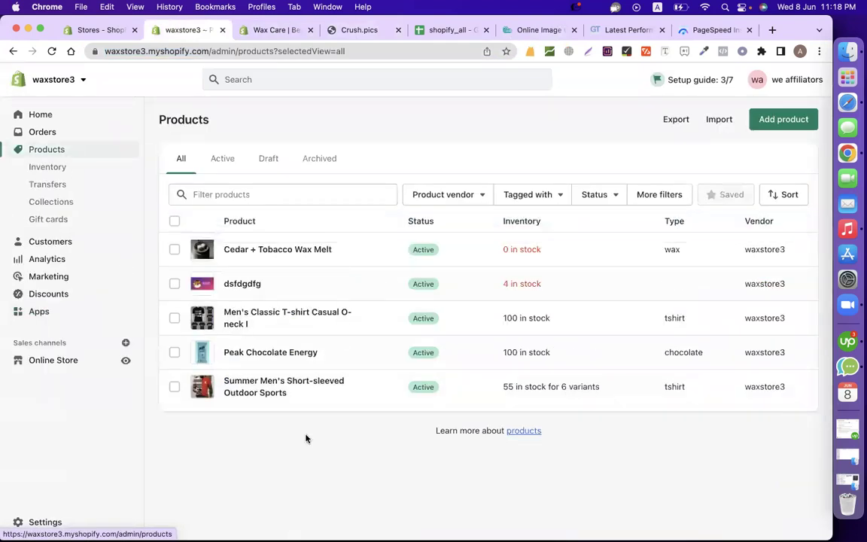
pyautogui.click(255, 287)
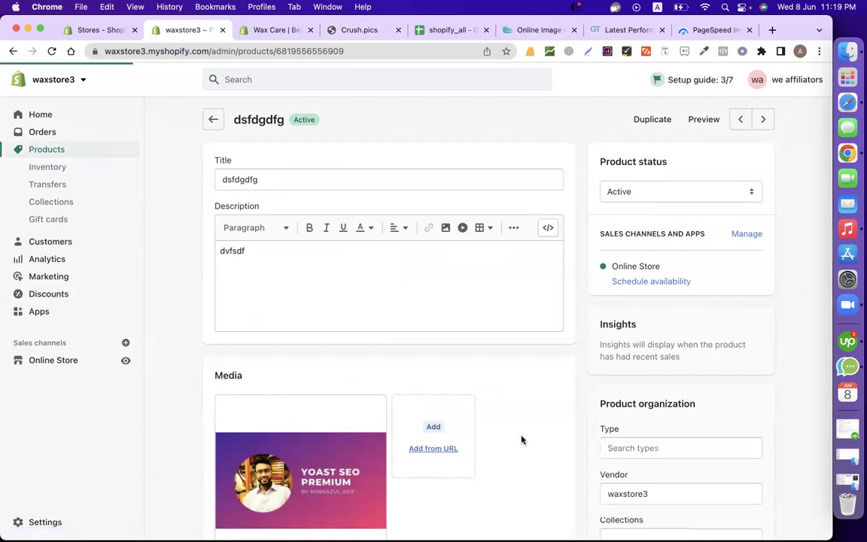
# Look over the dsfdgdfg product's media and open its storefront preview.
pyautogui.scroll(-3, 521, 439)
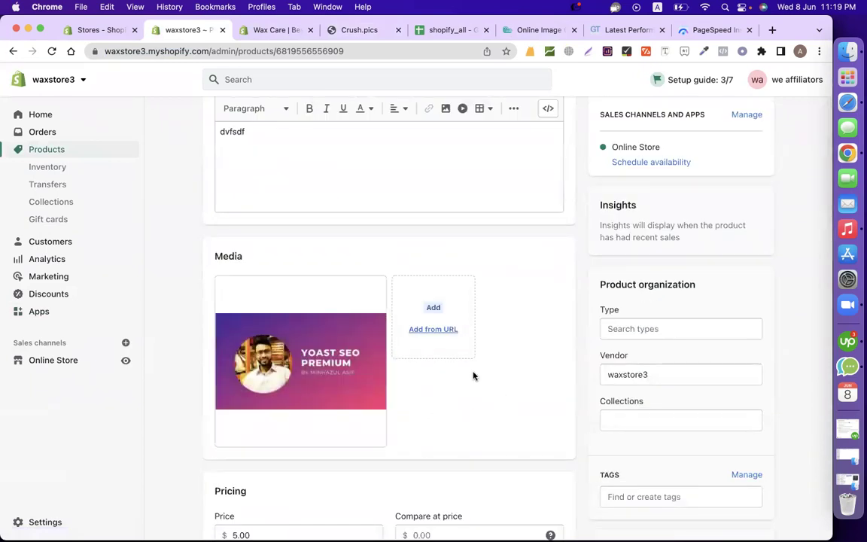
pyautogui.scroll(3, 473, 376)
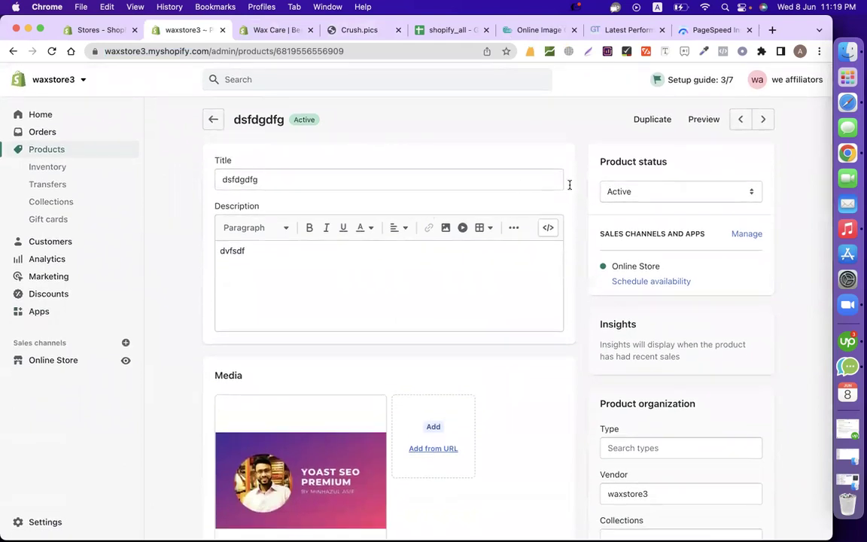
pyautogui.click(704, 119)
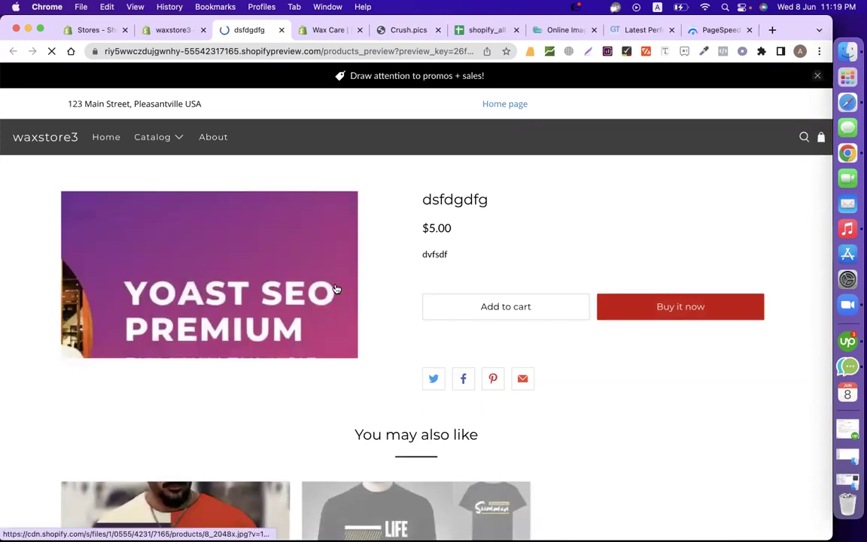
# Try to save the dsfdgdfg product image from the preview page as a file.
pyautogui.rightClick(206, 226)
pyautogui.click(178, 231)
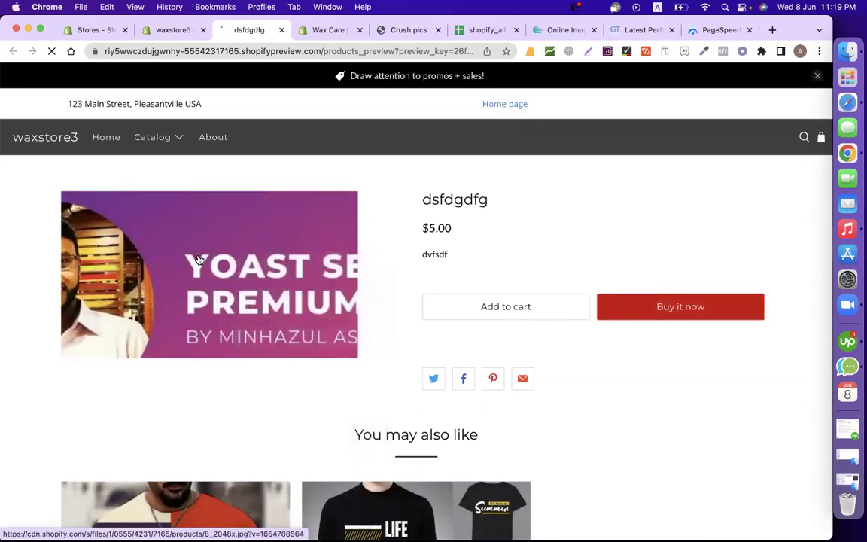
pyautogui.rightClick(199, 260)
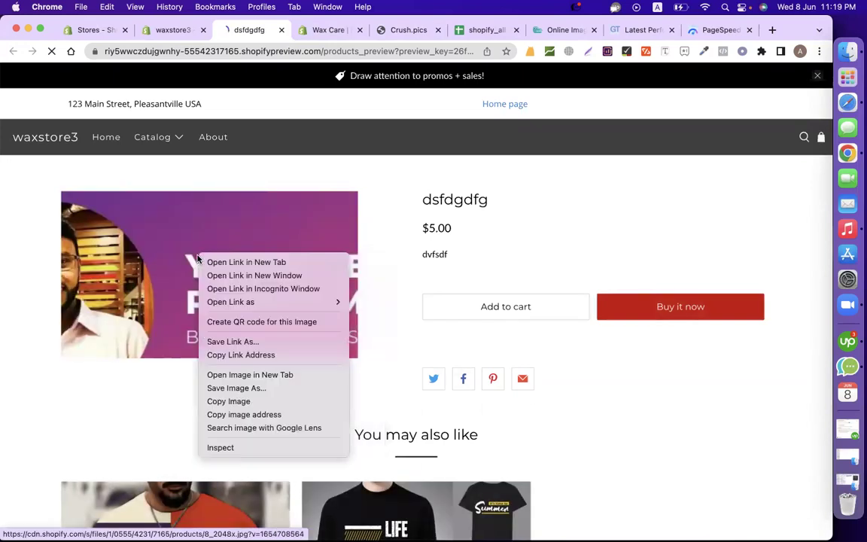
pyautogui.click(254, 389)
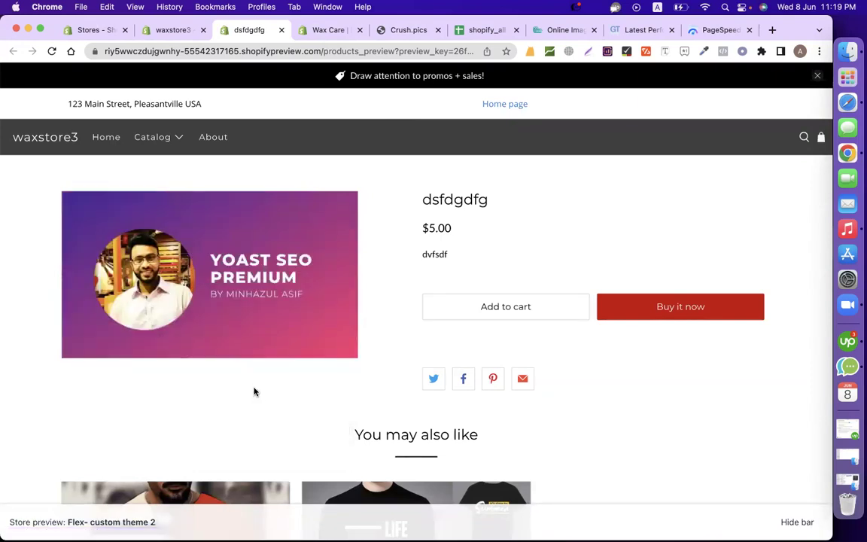
# Dismiss the image's context options and open the product image in its enlarged view.
pyautogui.rightClick(233, 304)
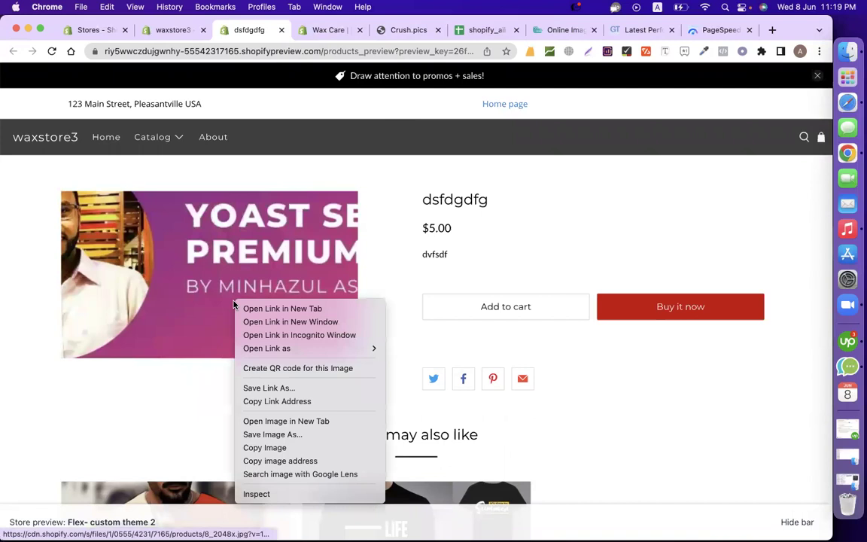
pyautogui.click(162, 410)
pyautogui.click(214, 293)
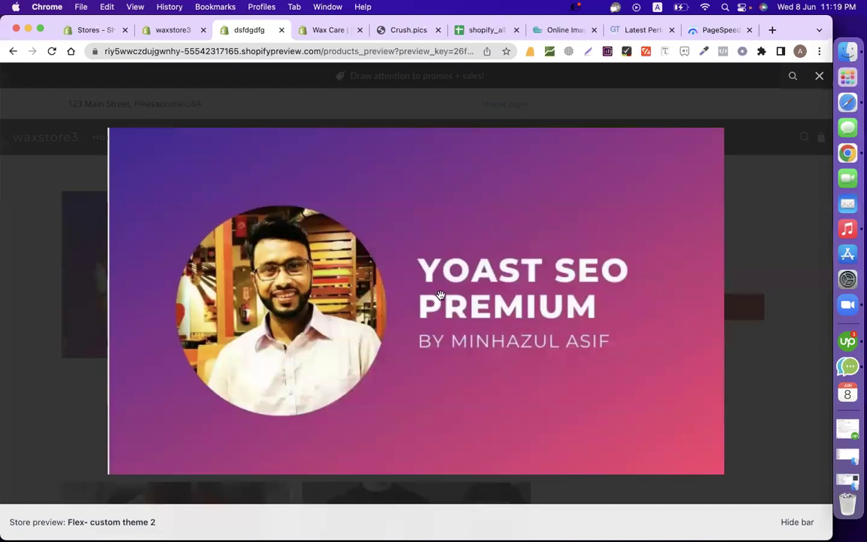
# Save the enlarged dsfdgdfg product image to Downloads as 8_2048x.webp.
pyautogui.rightClick(444, 295)
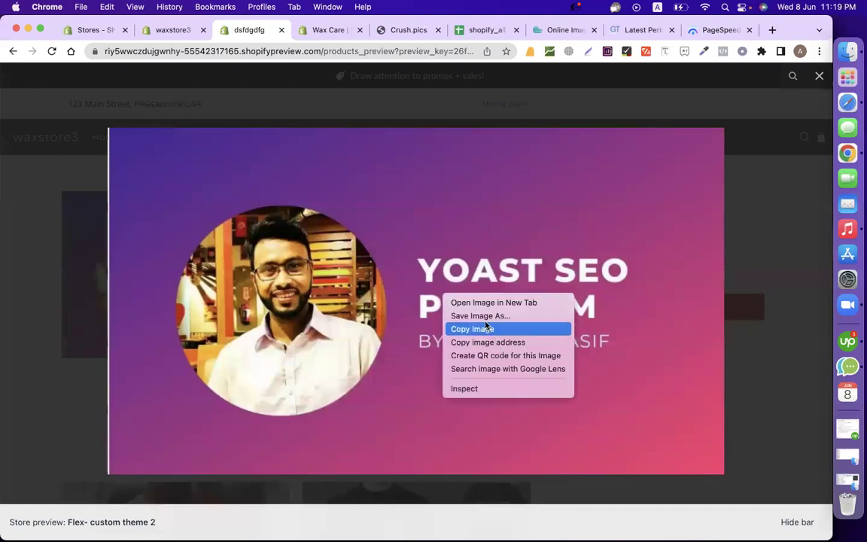
pyautogui.click(481, 316)
pyautogui.press('Return')
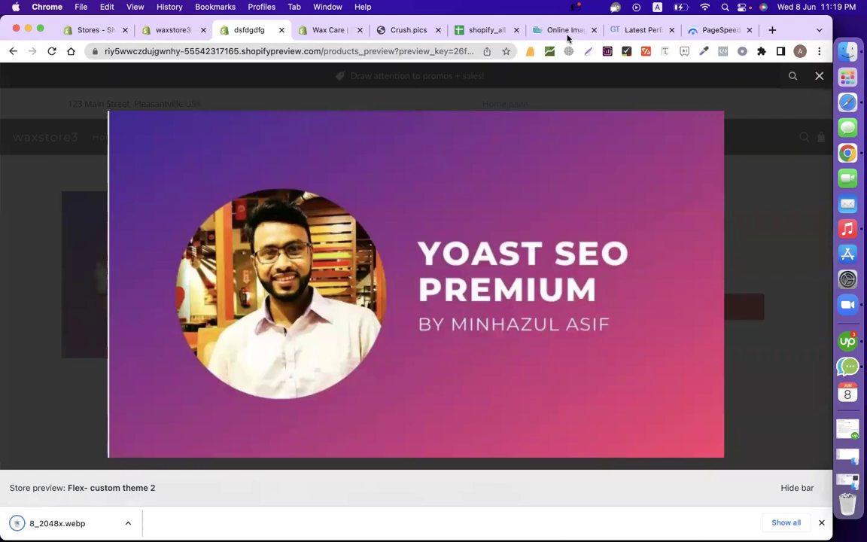
# Cancel the leftover 8_2000x save and try to upload 8_2048x.webp to the imagecompressor.com optimizer.
pyautogui.click(568, 34)
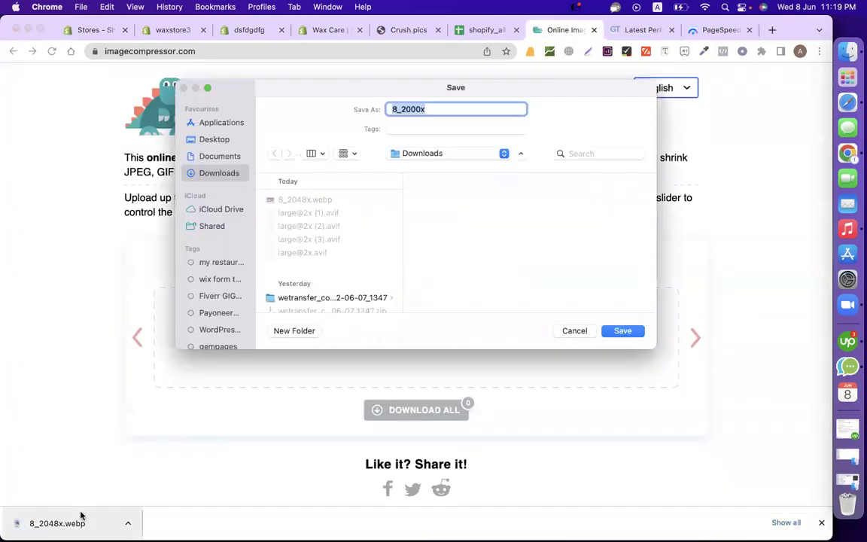
pyautogui.click(573, 331)
pyautogui.moveTo(57, 523); pyautogui.dragTo(340, 359)
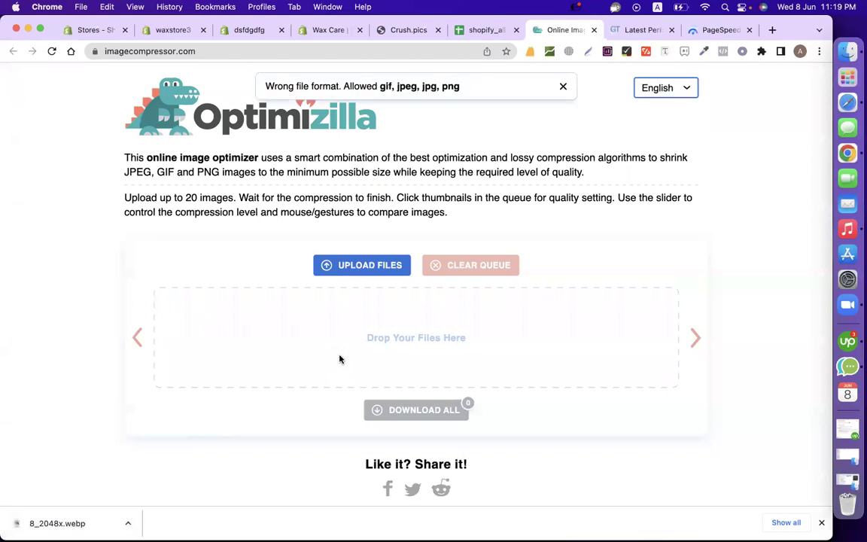
# Search the web for "webp to jpg" in place of the PageSpeed Insights report and open ezgif.com's WebP to JPG converter.
pyautogui.click(721, 31)
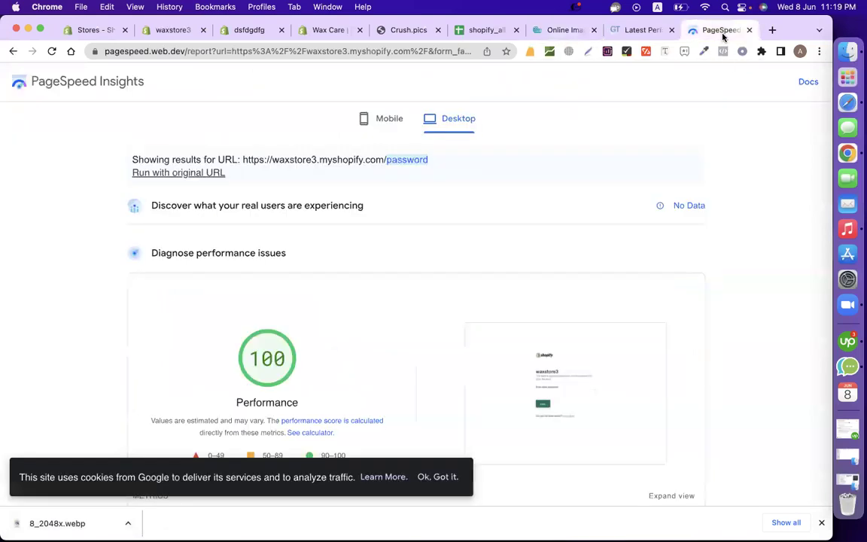
pyautogui.click(255, 52)
pyautogui.write('we')
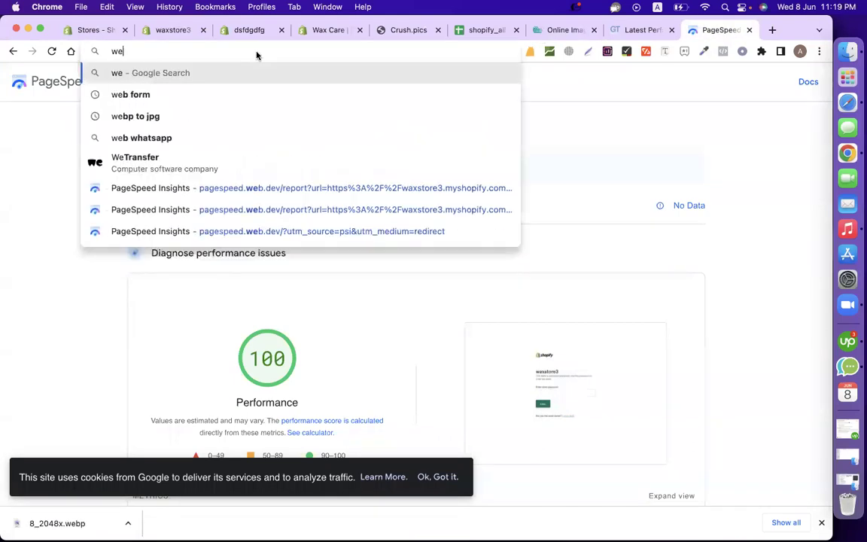
pyautogui.write('bp to j')
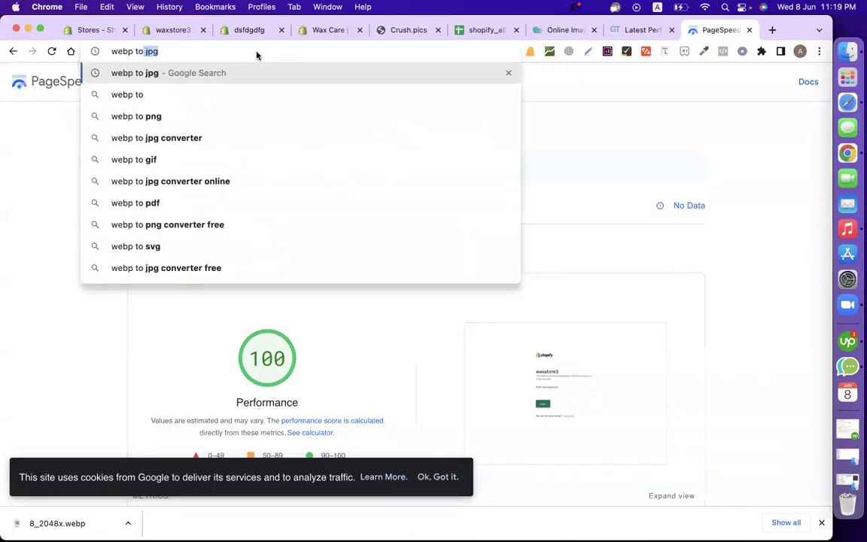
pyautogui.write('pg')
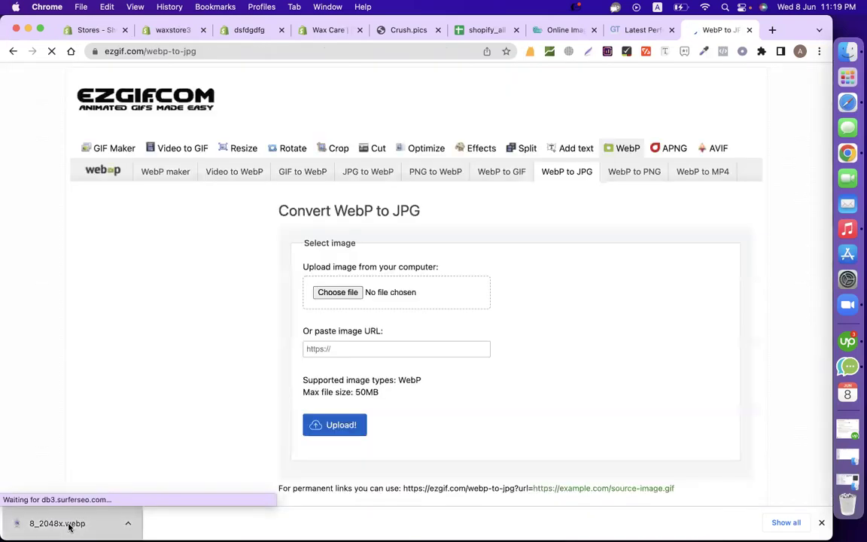
# Upload 8_2048x.webp to the ezgif converter and convert it to JPG with the default quality and background color.
pyautogui.moveTo(70, 522); pyautogui.dragTo(381, 291)
pyautogui.click(340, 427)
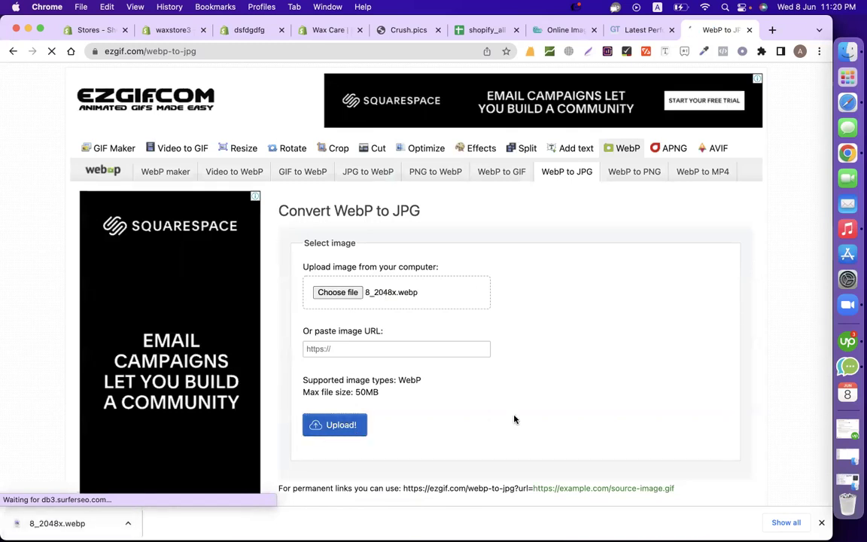
pyautogui.scroll(-3, 514, 419)
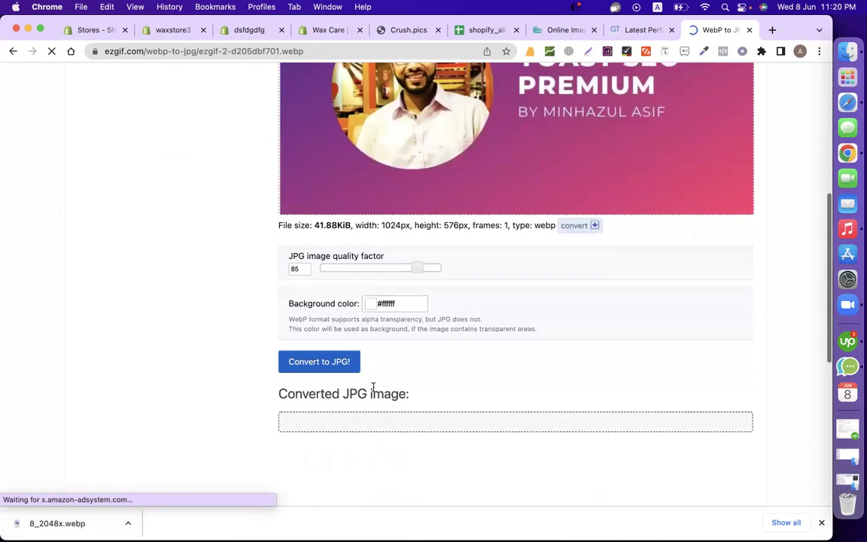
pyautogui.click(323, 364)
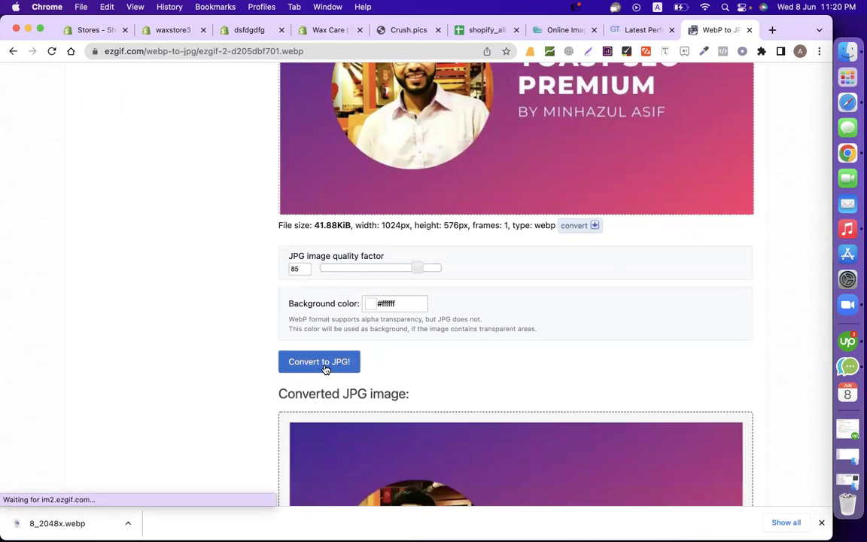
pyautogui.click(325, 362)
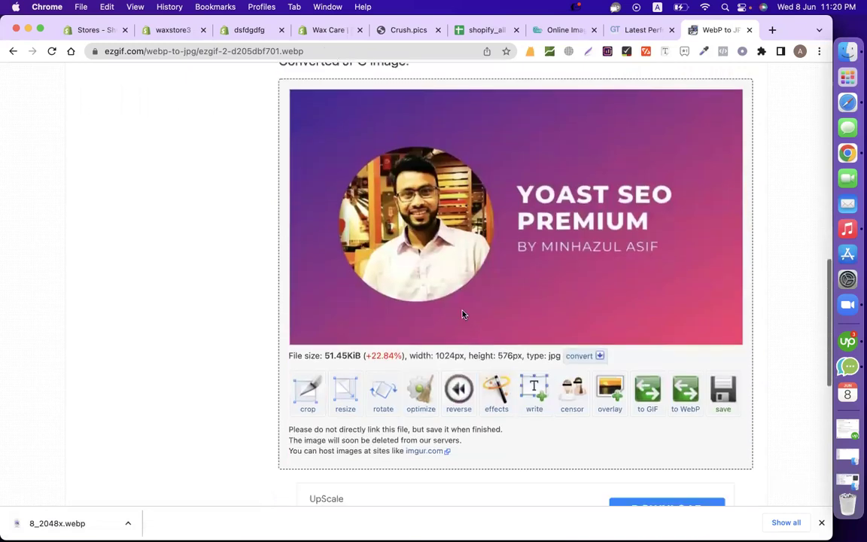
# Save the converted JPG image to Downloads as ezgif-2-f720825427.
pyautogui.rightClick(462, 314)
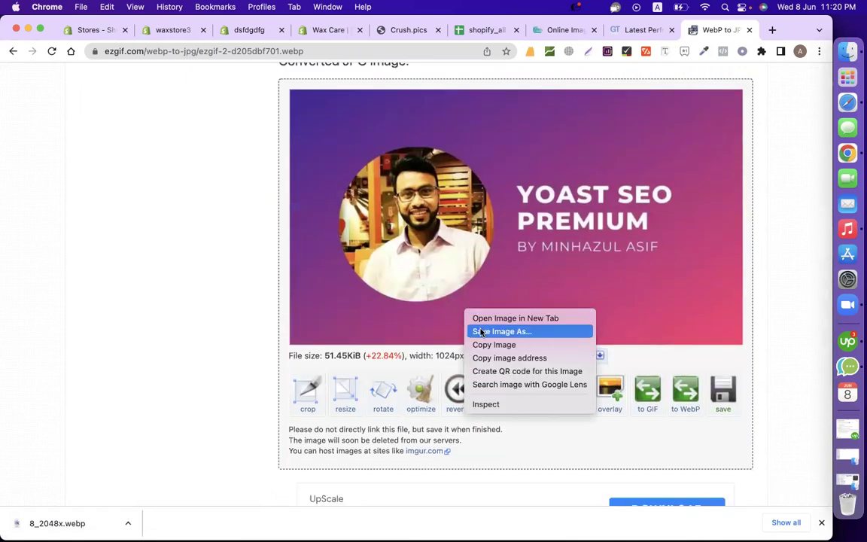
pyautogui.click(481, 332)
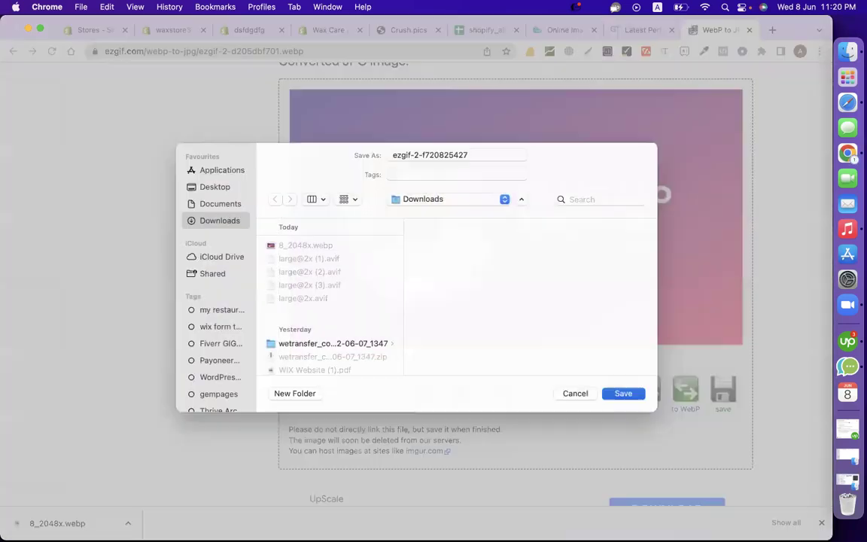
pyautogui.press('Return')
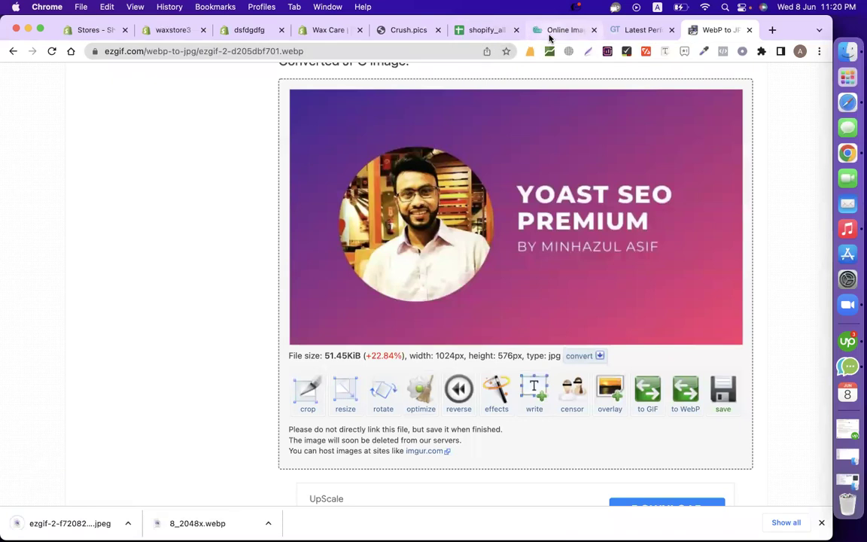
# Compress ezgif-2-f720825427.jpeg on imagecompressor.com and download the compressed copy.
pyautogui.press('super+alt+Left')
pyautogui.press('super+alt+Left')
pyautogui.moveTo(57, 525); pyautogui.dragTo(373, 339)
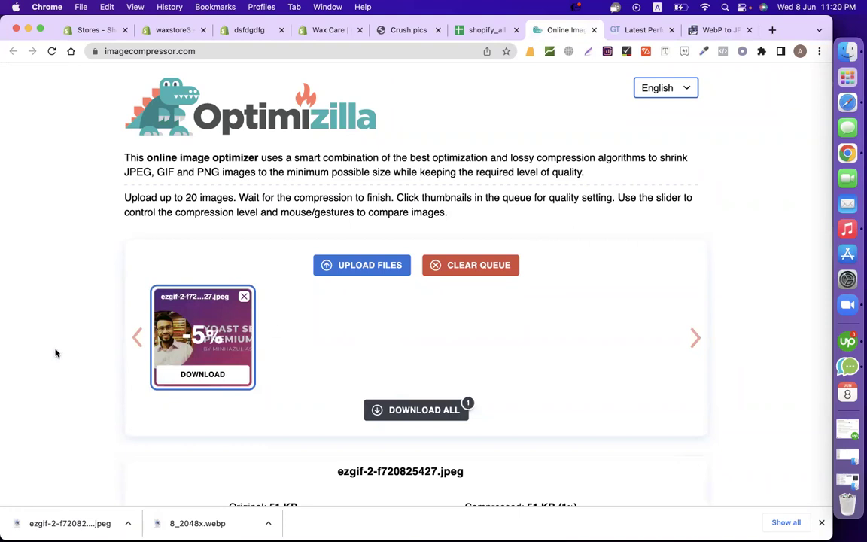
pyautogui.click(222, 373)
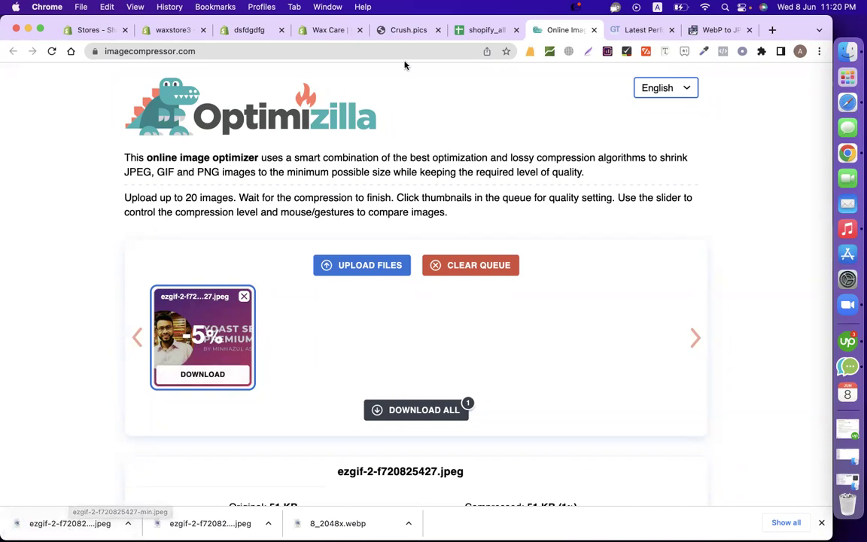
# Return to the dsfdgdfg product in the waxstore3 admin and delete its existing media image.
pyautogui.click(306, 31)
pyautogui.click(249, 30)
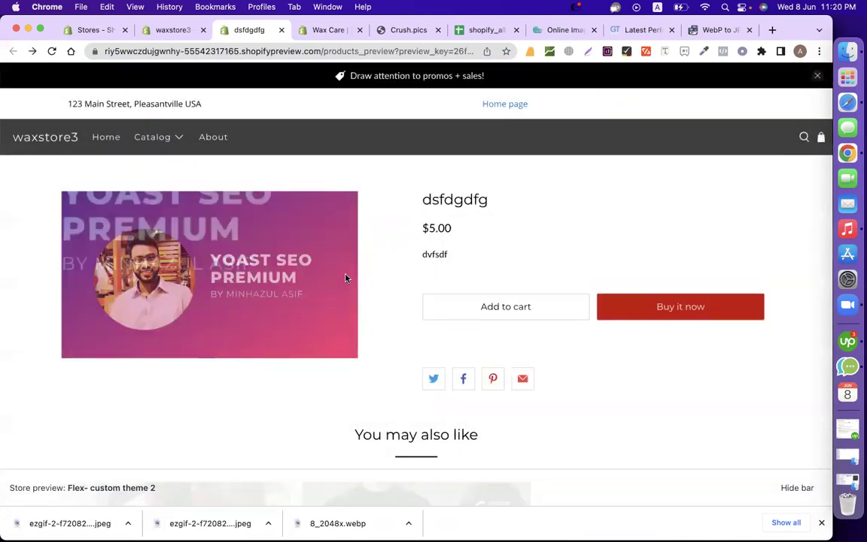
pyautogui.click(180, 34)
pyautogui.scroll(-4, 413, 352)
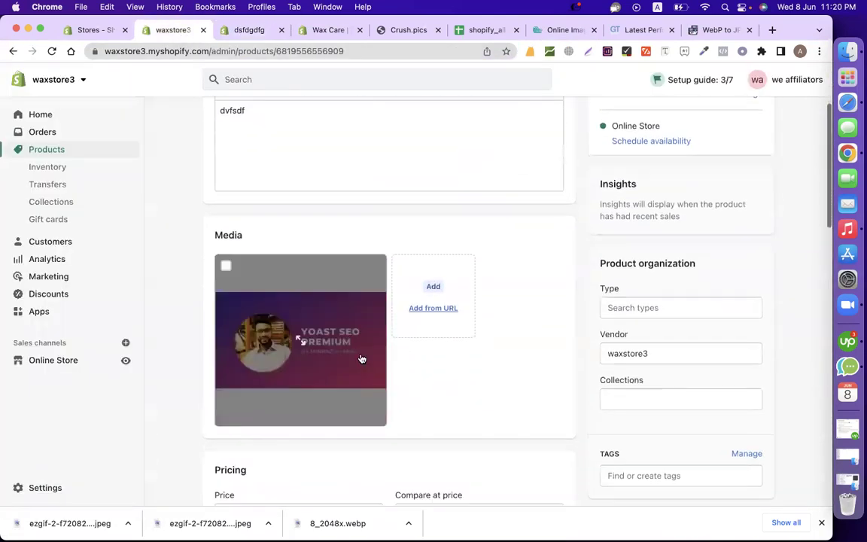
pyautogui.click(226, 266)
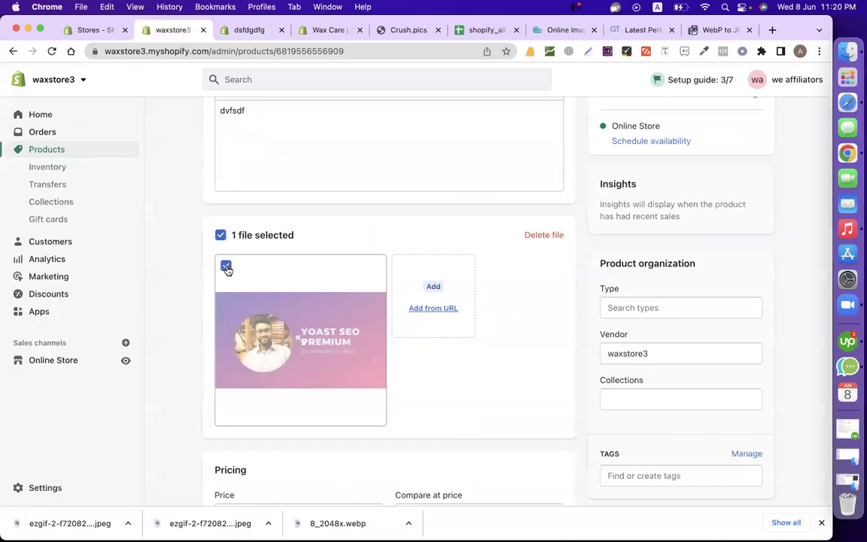
pyautogui.click(551, 234)
pyautogui.click(569, 322)
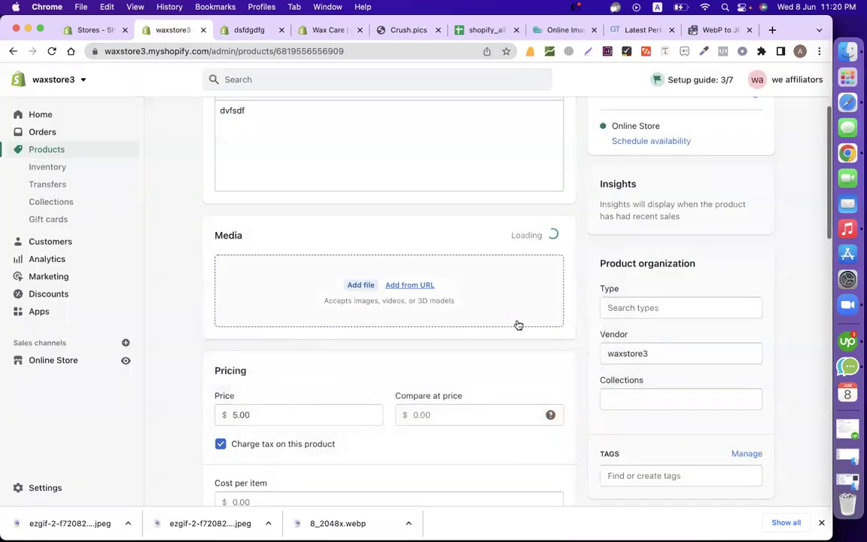
# Upload the compressed ezgif-2-f720825427-min.jpeg to the dsfdgdfg product's media and dismiss the browser's downloads bar.
pyautogui.moveTo(74, 522); pyautogui.dragTo(286, 293)
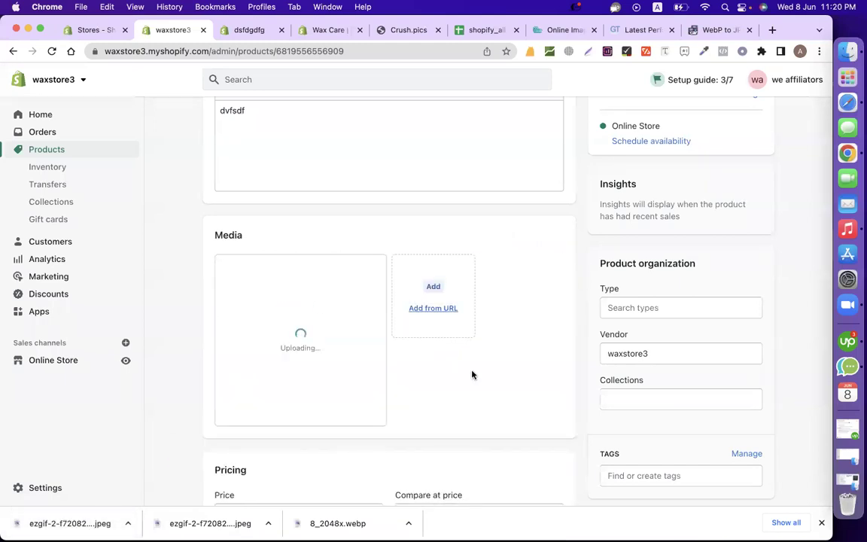
pyautogui.scroll(4, 549, 339)
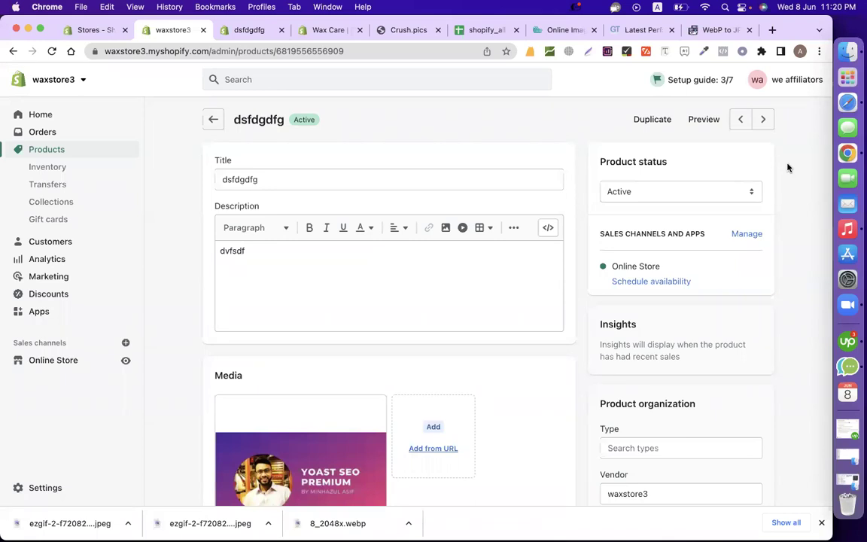
pyautogui.click(821, 522)
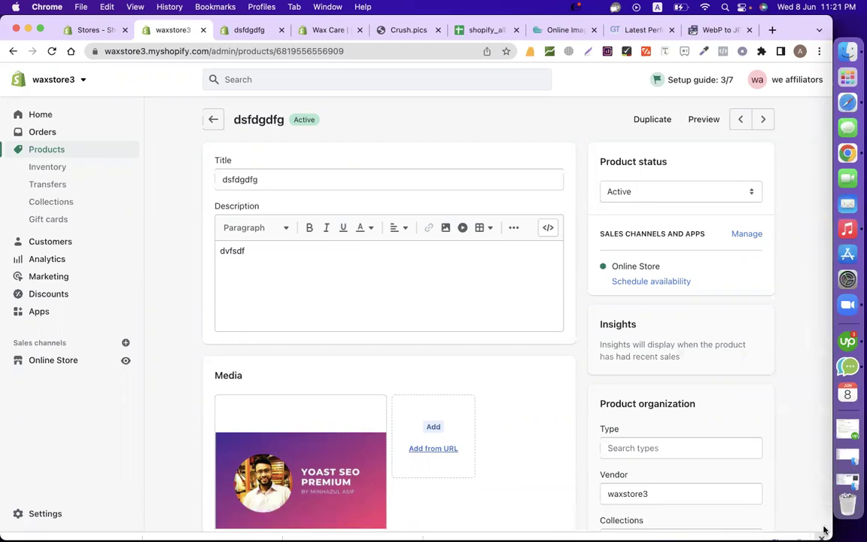
# Review the Shopify Speedup sheet's instructions in shopify_all on removing unnecessary {% include codes from theme.liquid.
pyautogui.click(482, 31)
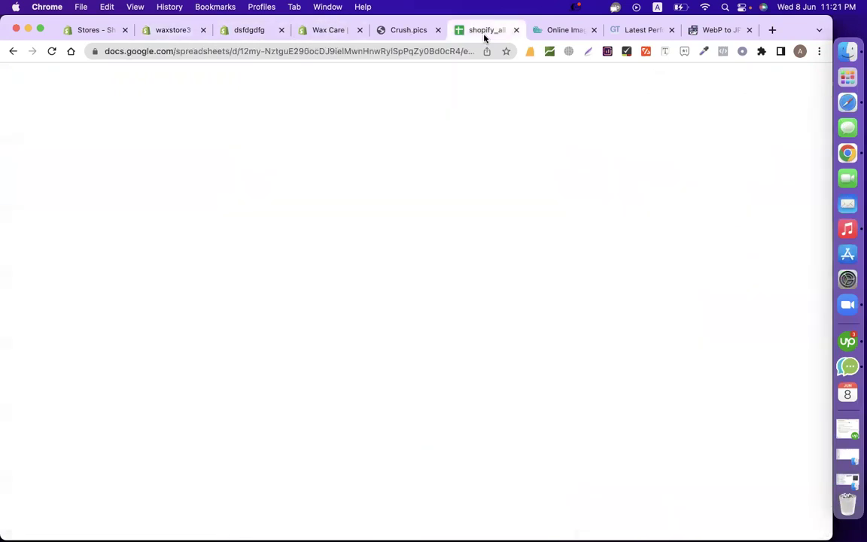
pyautogui.click(720, 280)
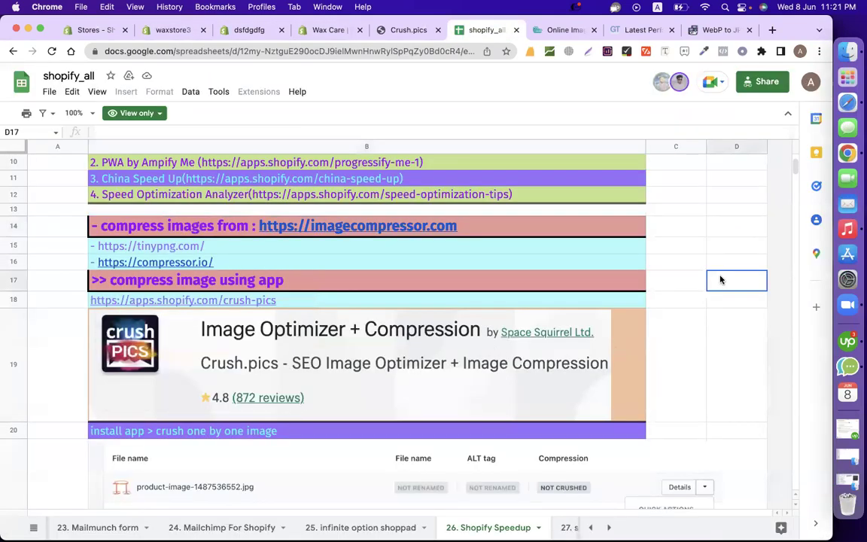
pyautogui.scroll(-10, 720, 278)
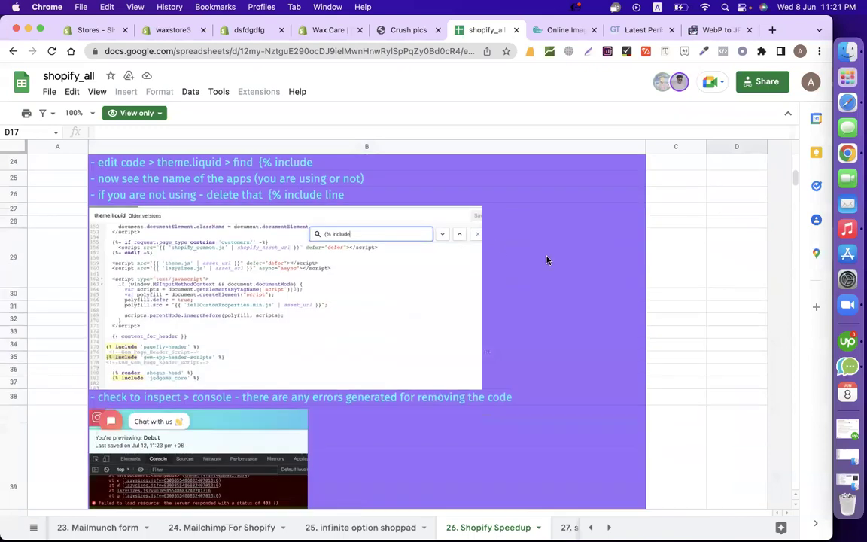
pyautogui.click(595, 272)
pyautogui.scroll(5, 596, 273)
pyautogui.scroll(-5, 596, 272)
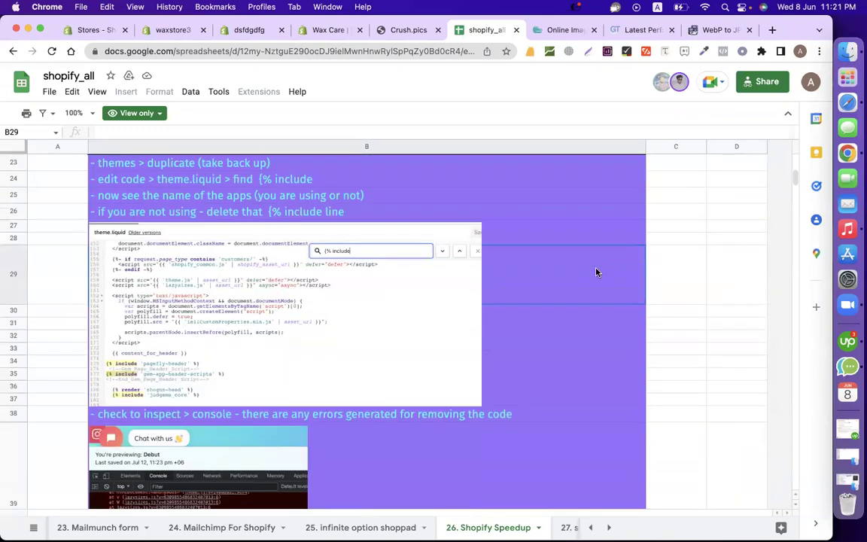
pyautogui.click(725, 266)
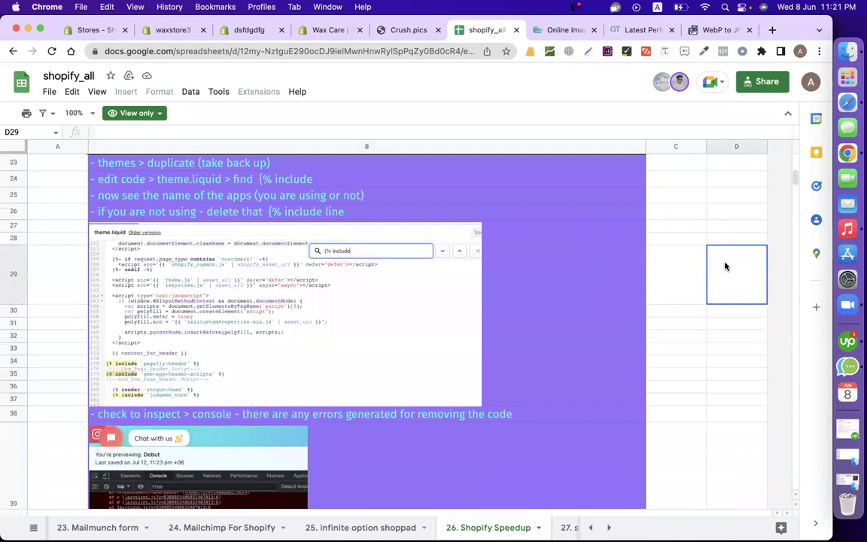
pyautogui.click(685, 223)
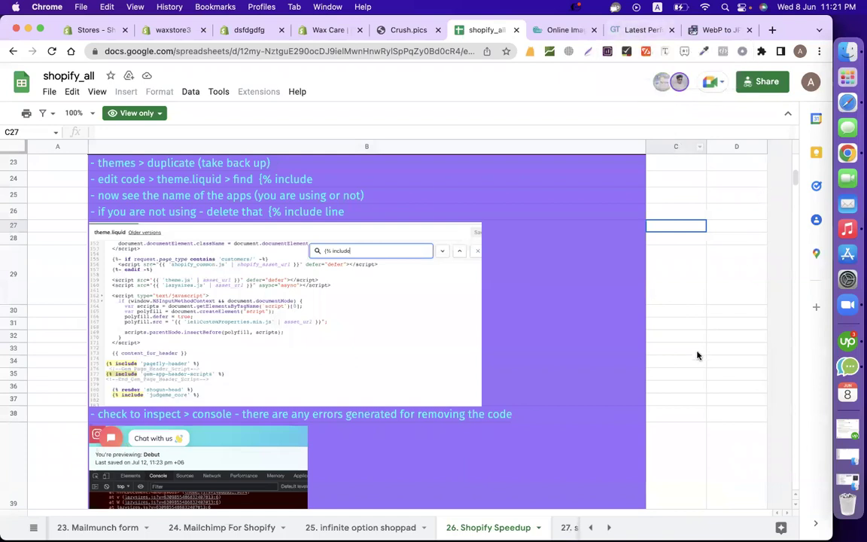
pyautogui.click(222, 179)
pyautogui.scroll(1, 222, 180)
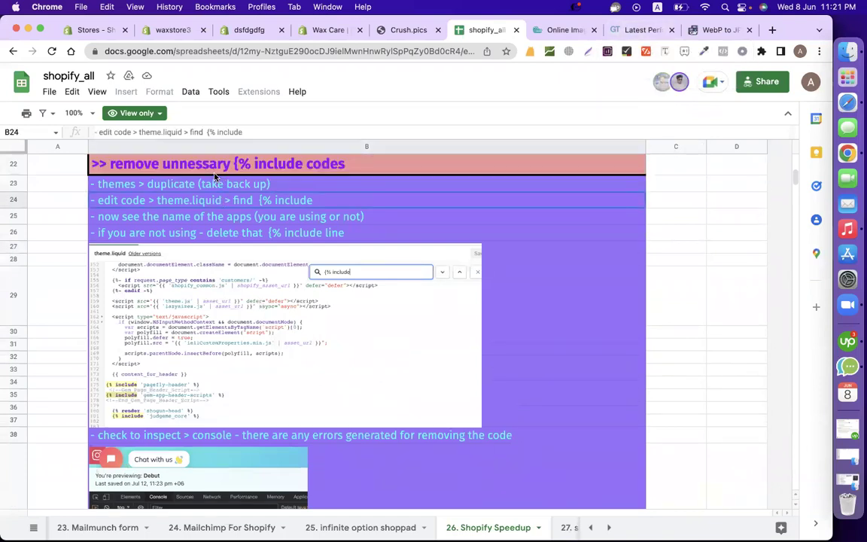
pyautogui.click(215, 170)
# Close the dsfdgdfg storefront preview and delete the PageFly Landing Page Builder app from the waxstore3 admin.
pyautogui.click(267, 31)
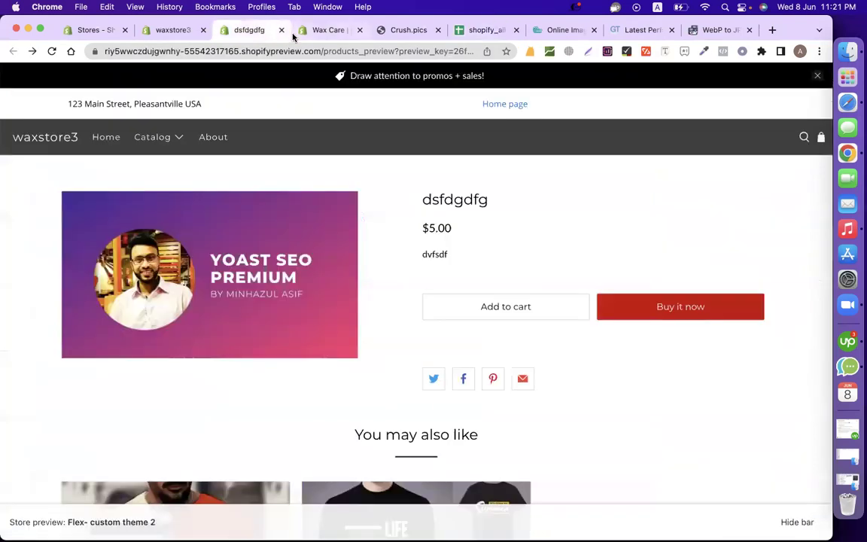
pyautogui.click(282, 30)
pyautogui.click(170, 30)
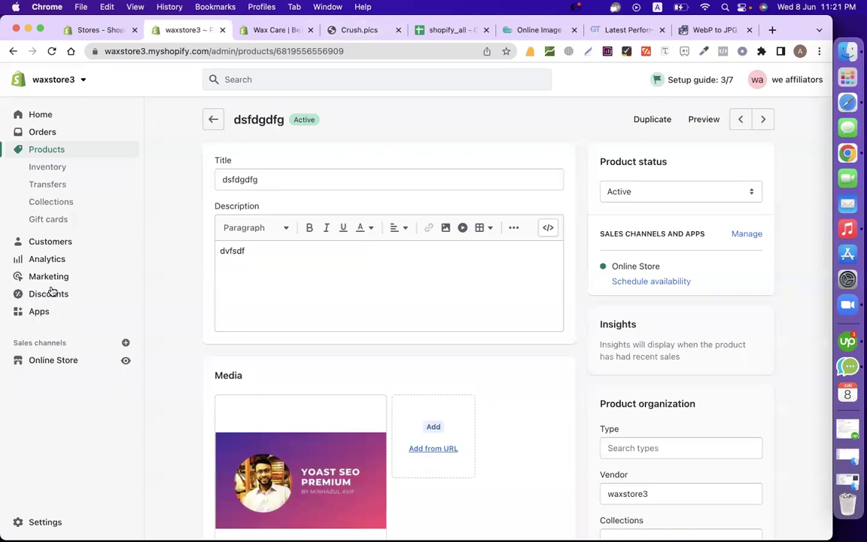
pyautogui.click(40, 314)
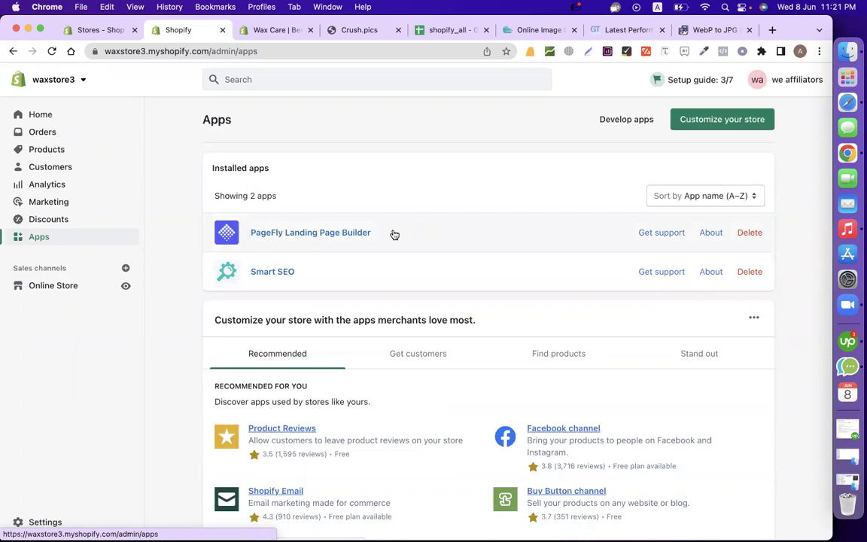
pyautogui.click(748, 234)
pyautogui.click(573, 417)
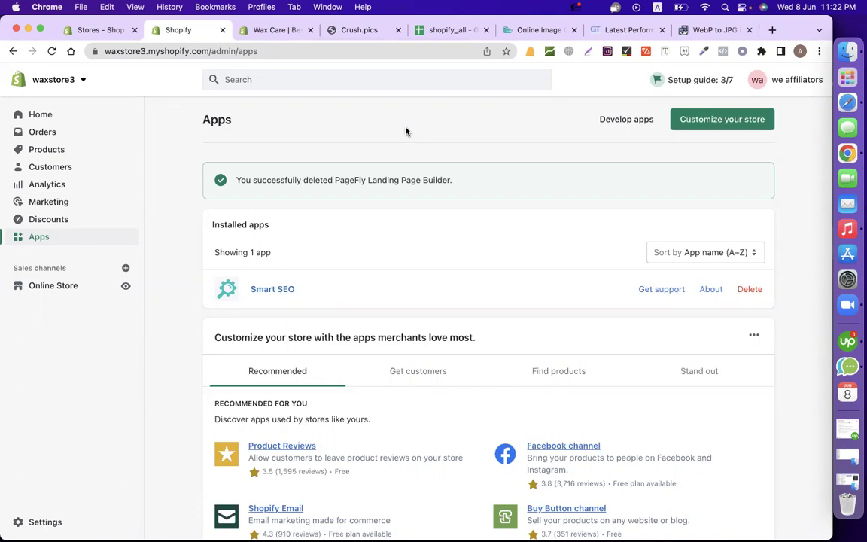
# Close the Crush.pics tab and review the shopify_all sheet's steps for removing unnecessary {% include codes.
pyautogui.click(398, 30)
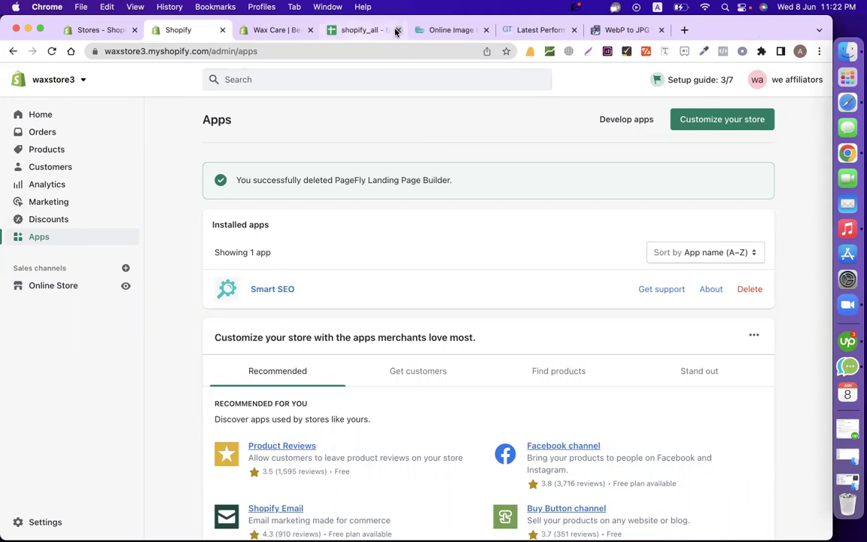
pyautogui.click(367, 30)
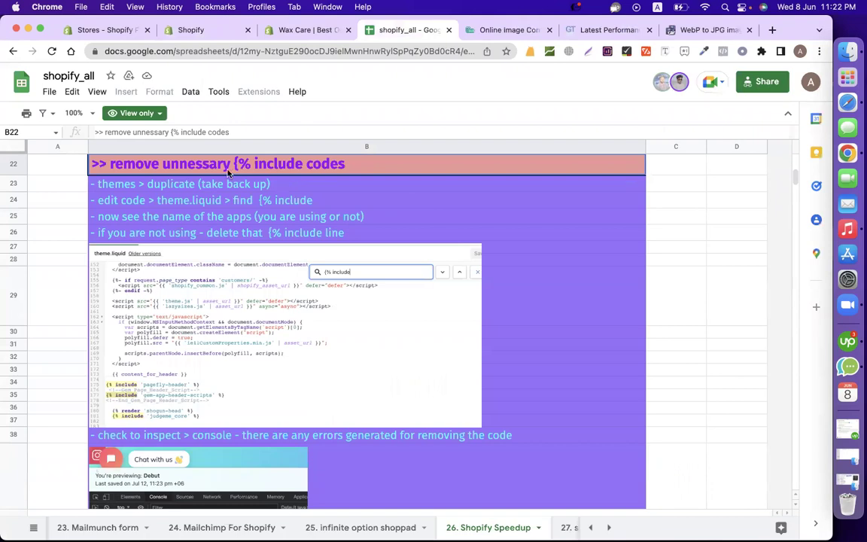
pyautogui.scroll(5, 225, 252)
pyautogui.scroll(-2, 225, 253)
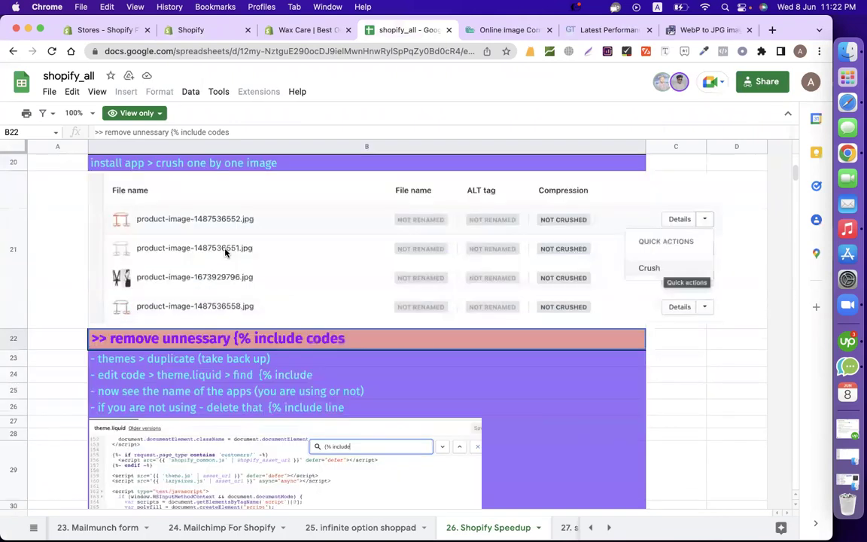
pyautogui.scroll(-3, 225, 252)
pyautogui.scroll(1, 225, 252)
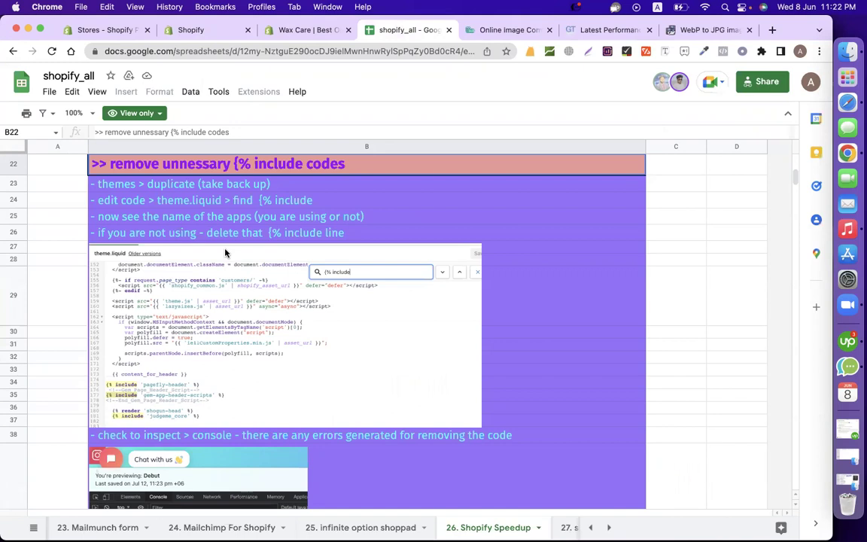
pyautogui.click(171, 194)
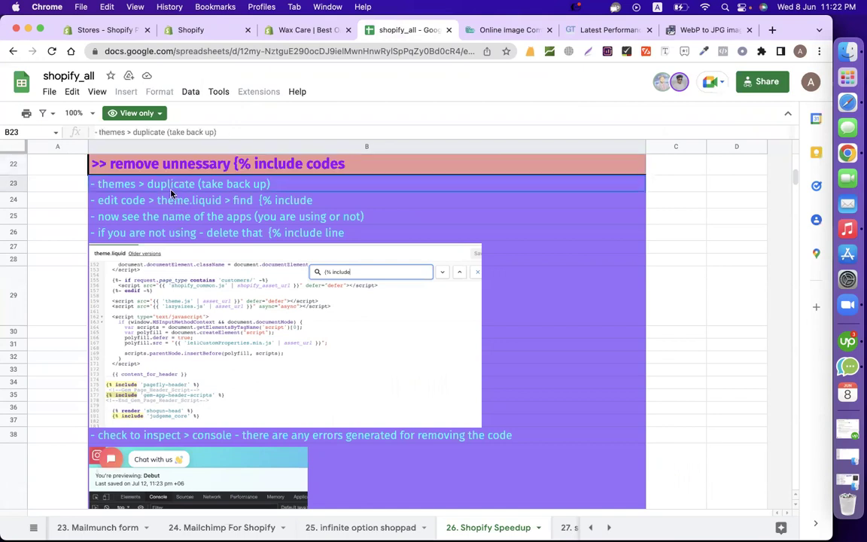
# Duplicate the current theme, Flex- custom theme 2, as a backup and locate the copy in the theme library.
pyautogui.click(289, 31)
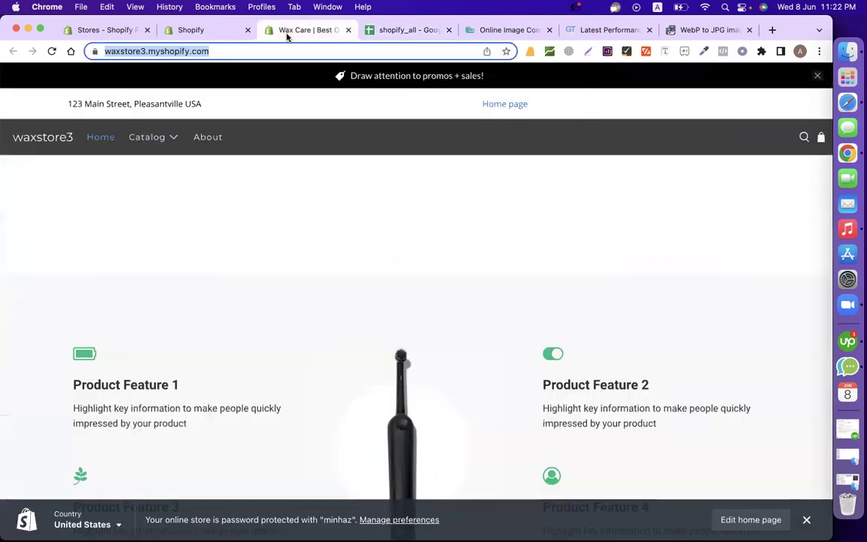
pyautogui.click(180, 32)
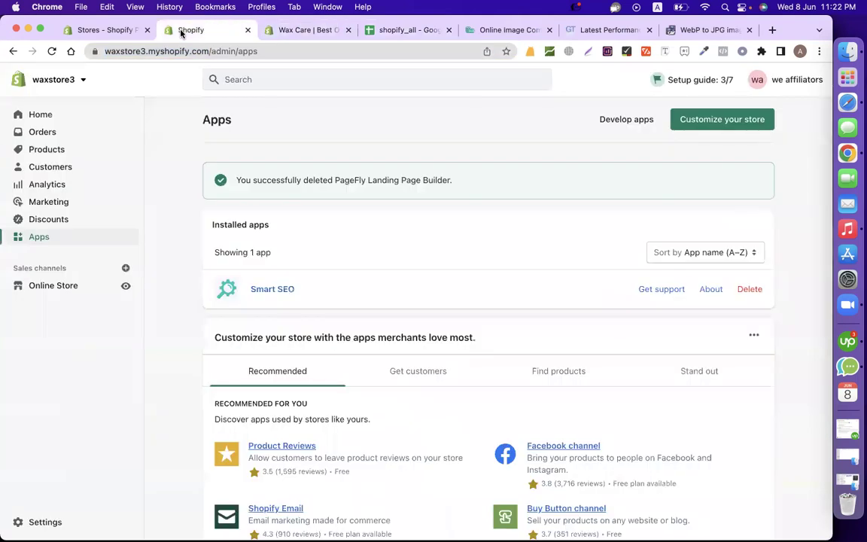
pyautogui.click(77, 290)
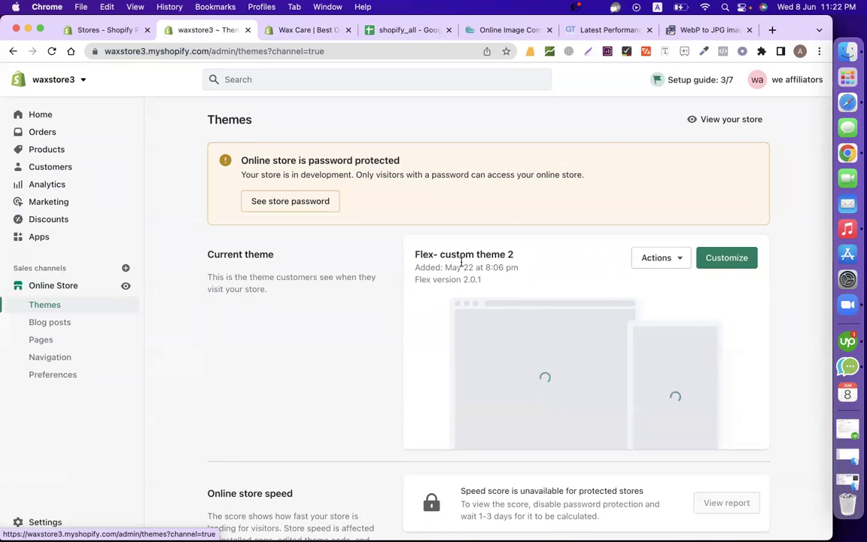
pyautogui.tripleClick(440, 257)
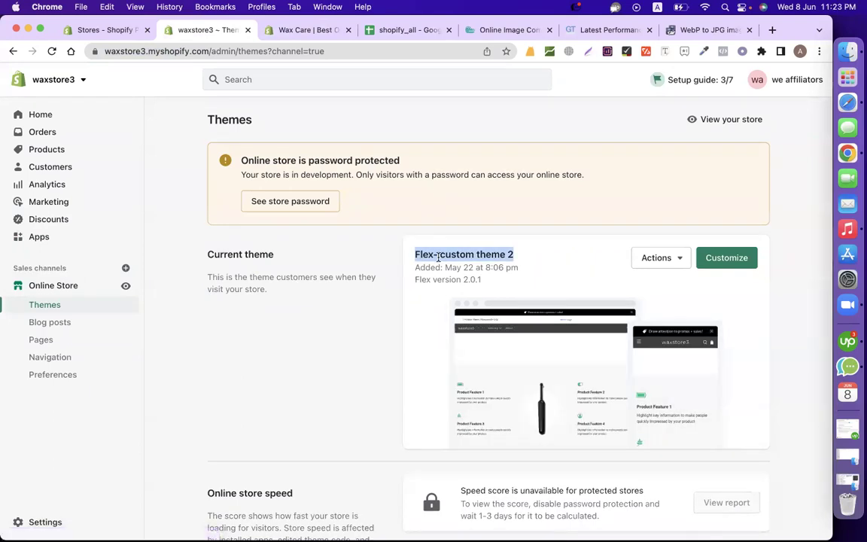
pyautogui.click(654, 260)
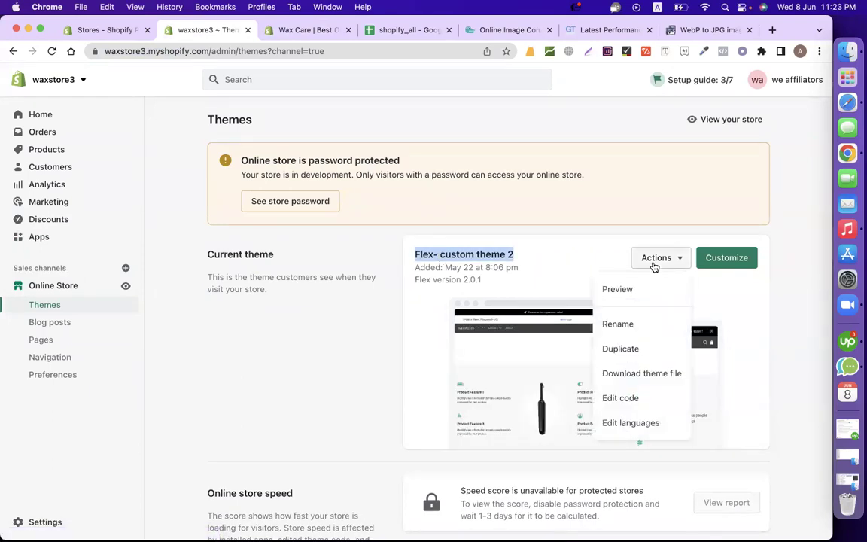
pyautogui.click(631, 354)
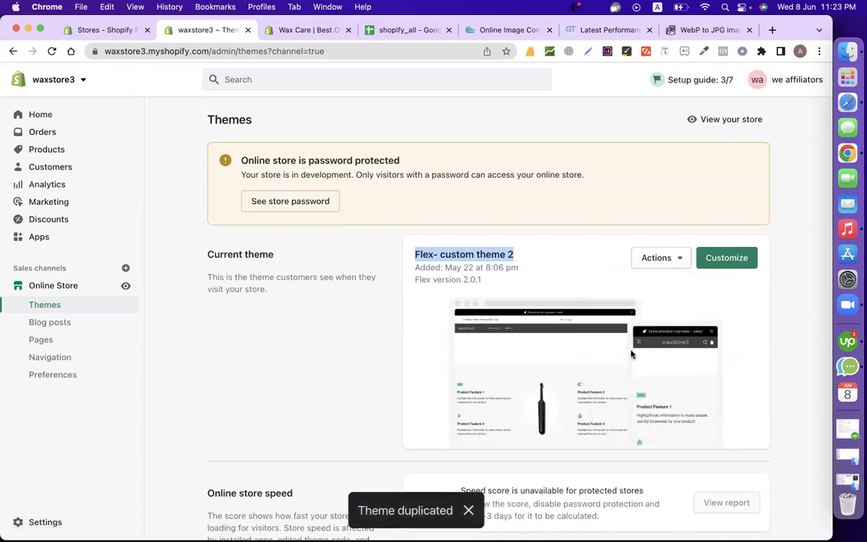
pyautogui.scroll(-5, 331, 419)
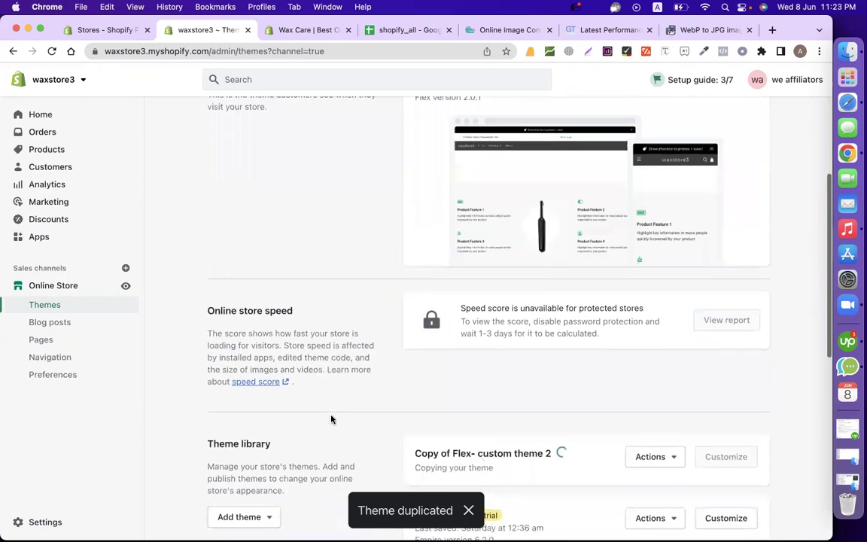
pyautogui.tripleClick(458, 375)
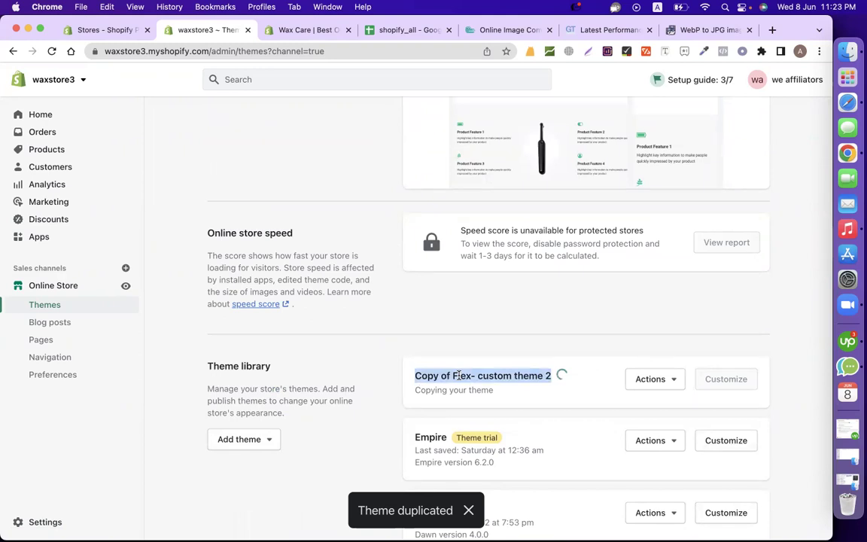
# Open the current theme, Flex- custom theme 2, for code editing.
pyautogui.click(241, 284)
pyautogui.scroll(2, 242, 286)
pyautogui.scroll(-2, 242, 285)
pyautogui.scroll(5, 271, 292)
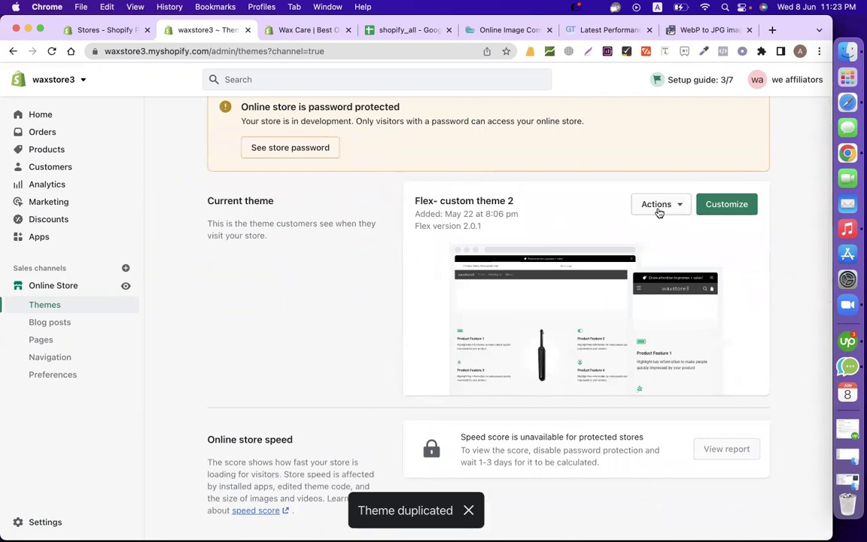
pyautogui.click(657, 205)
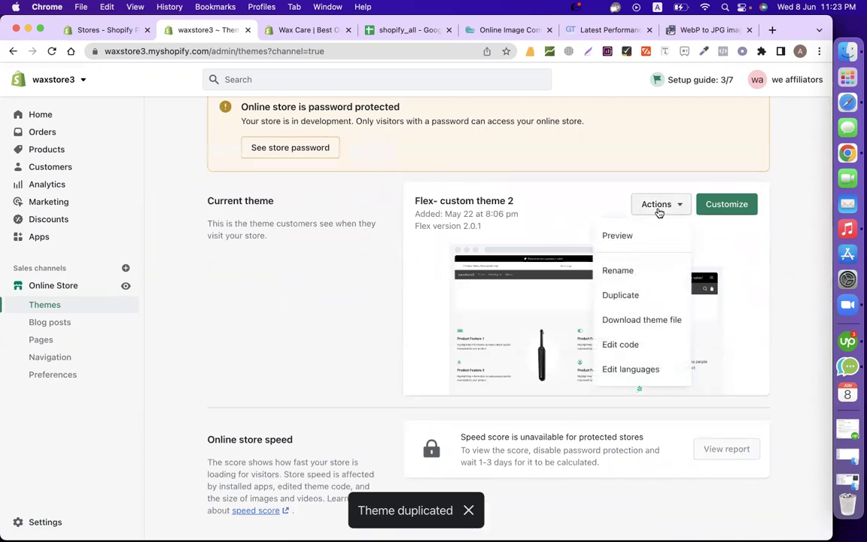
pyautogui.click(608, 345)
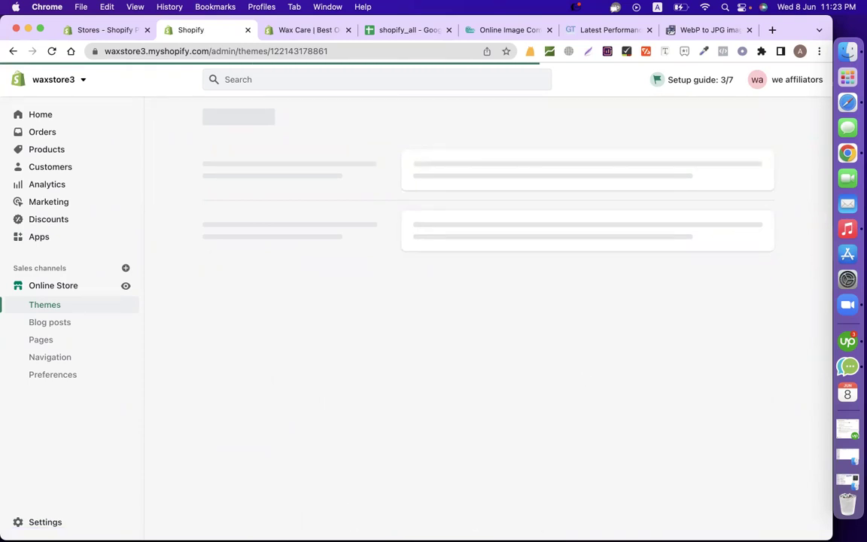
# Place the shopify_all tab beside the store admin tab, check its edit-code instruction, and open theme.liquid from the theme's layout files.
pyautogui.moveTo(399, 29); pyautogui.dragTo(304, 30)
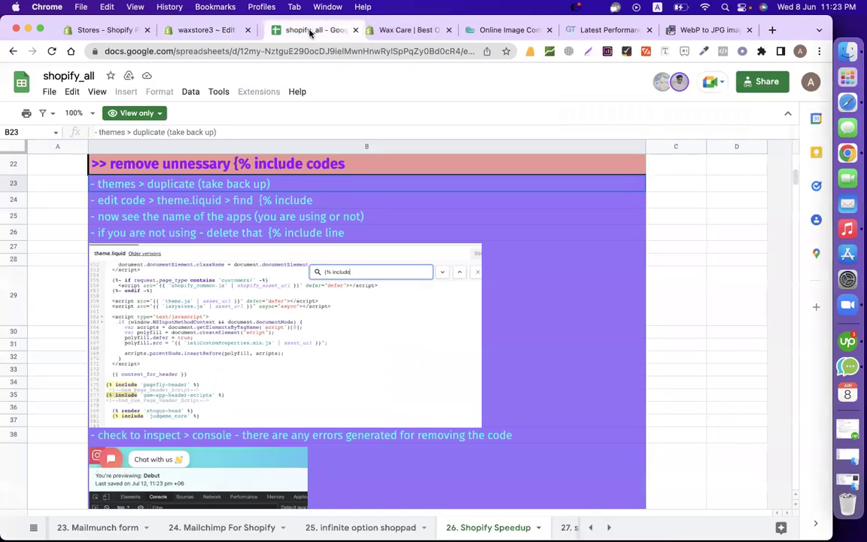
pyautogui.click(160, 208)
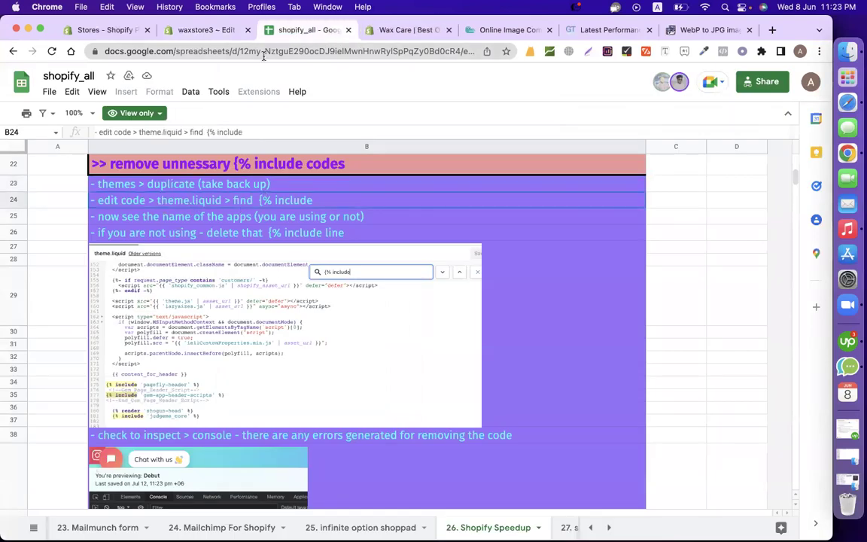
pyautogui.click(211, 30)
pyautogui.click(204, 148)
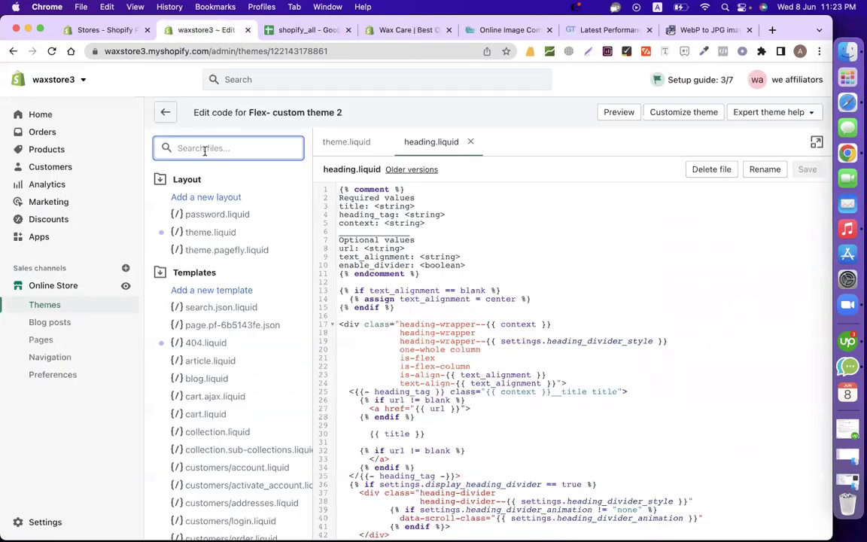
pyautogui.write('theme')
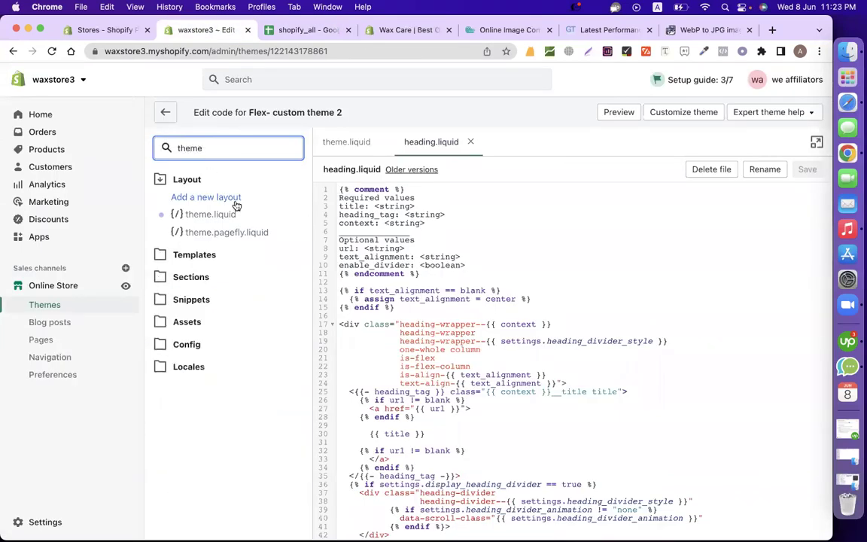
pyautogui.click(220, 218)
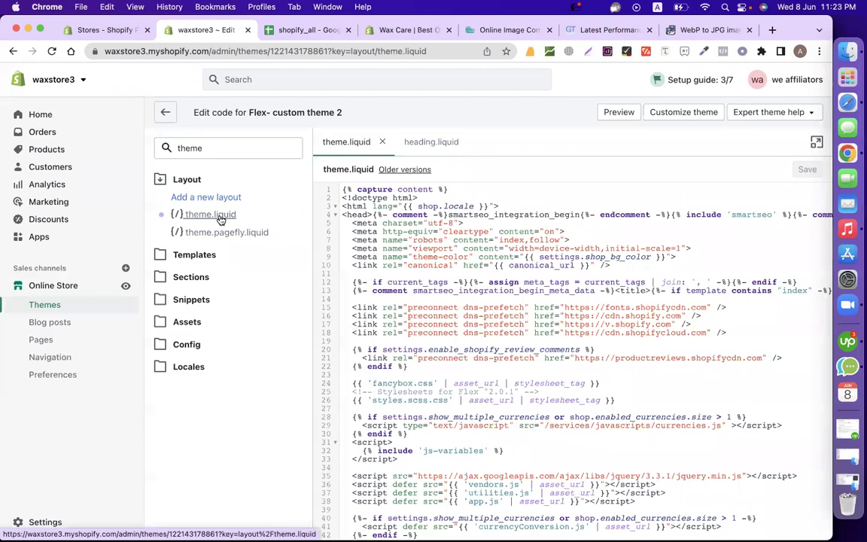
# Search theme.liquid for "% include", checking the exact search term against the shopify_all sheet.
pyautogui.click(302, 32)
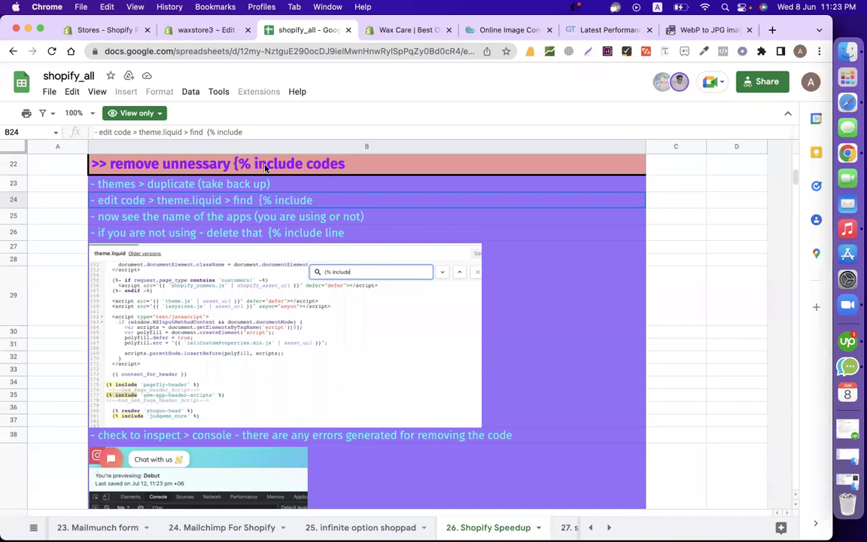
pyautogui.click(188, 32)
pyautogui.click(478, 272)
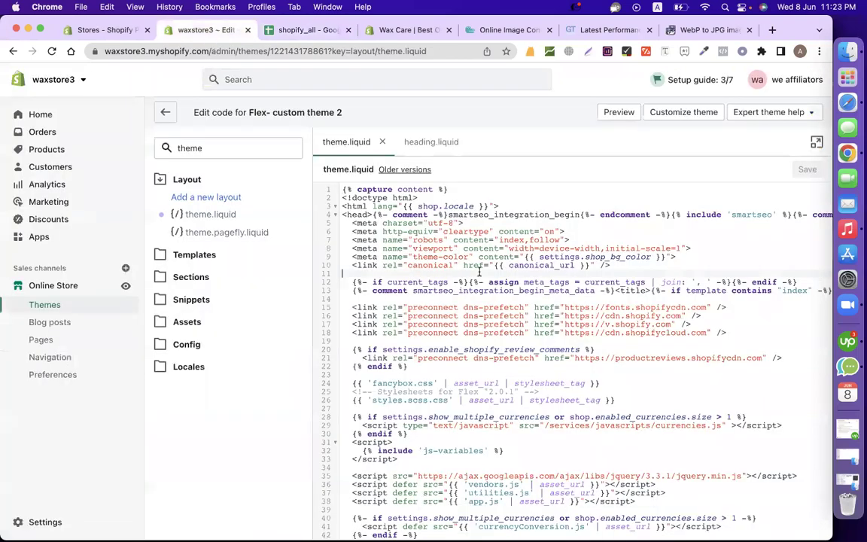
pyautogui.press('super+f')
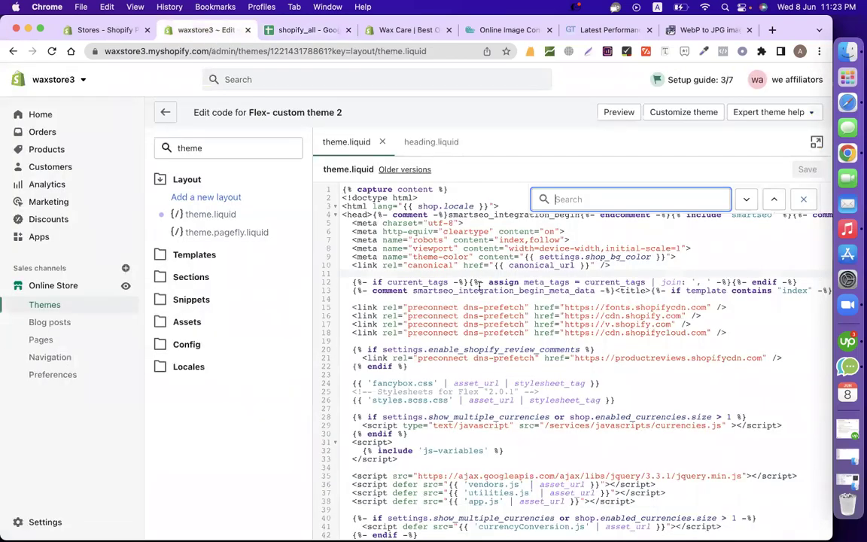
pyautogui.write('%include')
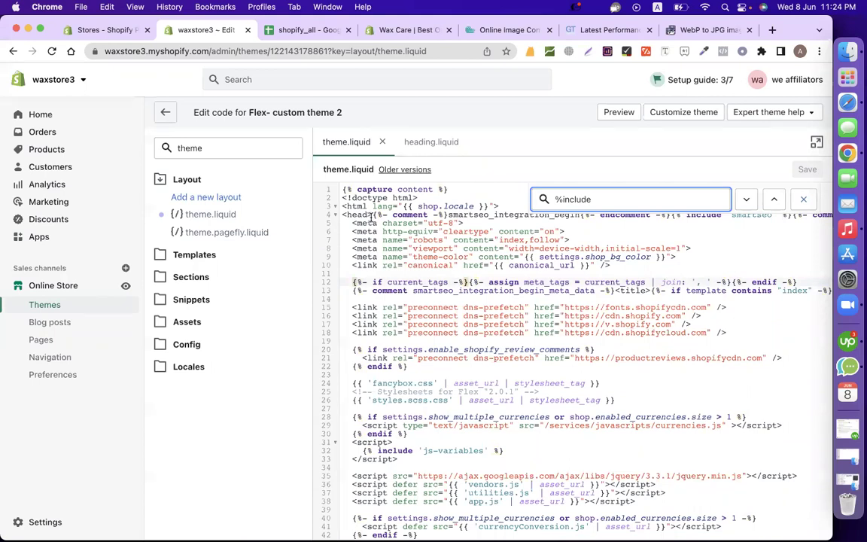
pyautogui.click(311, 30)
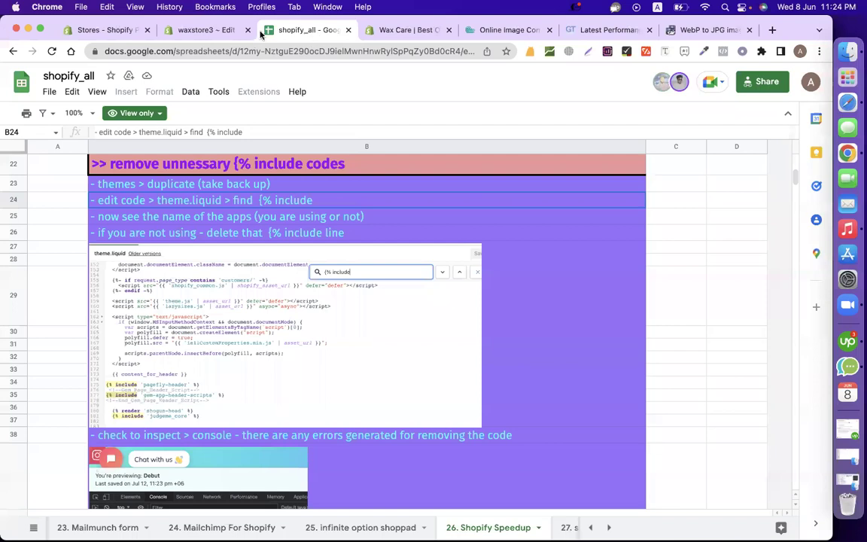
pyautogui.click(210, 31)
pyautogui.click(556, 198)
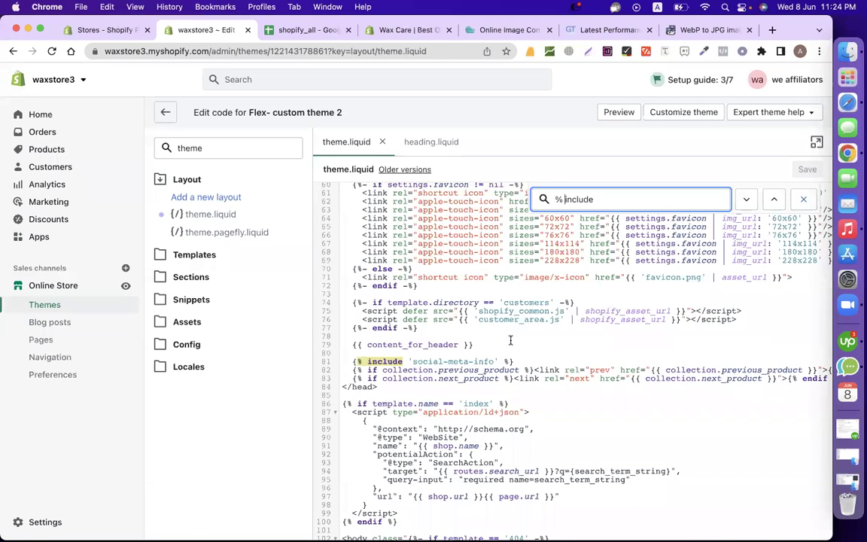
# Go through the "% include" matches in theme.liquid to examine which apps or snippets they load.
pyautogui.press('Return')
pyautogui.press('Return')
pyautogui.press('Return')
pyautogui.press('Return')
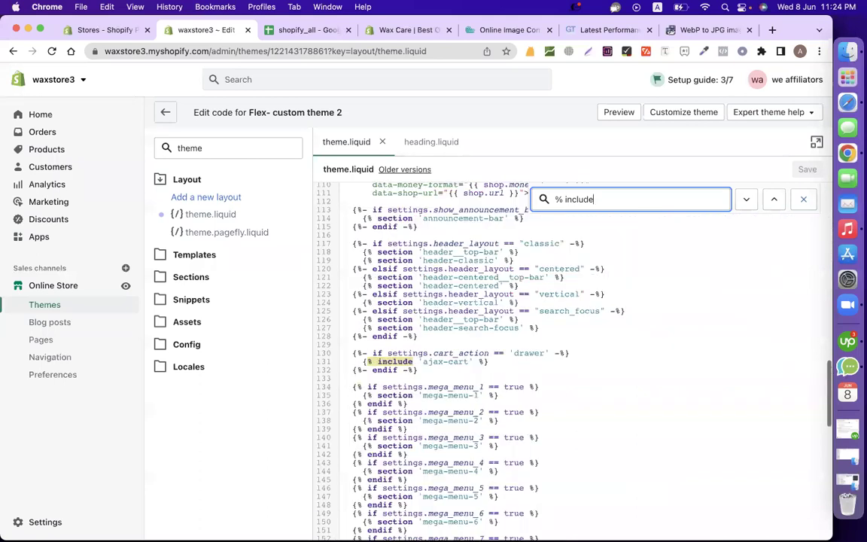
pyautogui.press('Return')
pyautogui.press('Return')
pyautogui.press('Return')
pyautogui.press('Return')
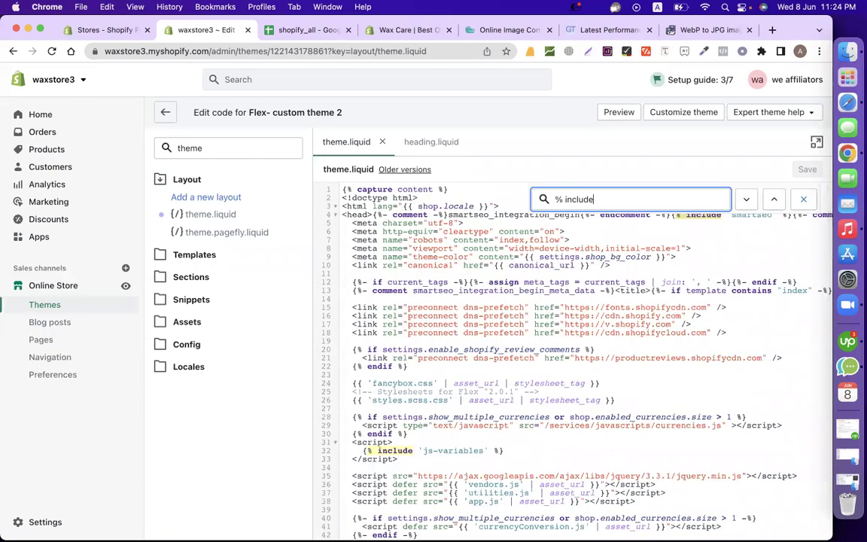
pyautogui.scroll(-4, 474, 409)
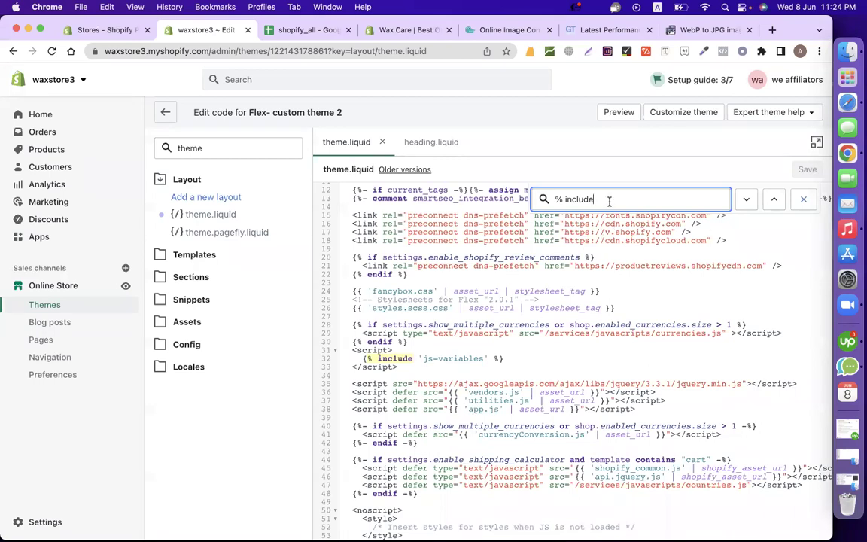
pyautogui.scroll(1, 609, 201)
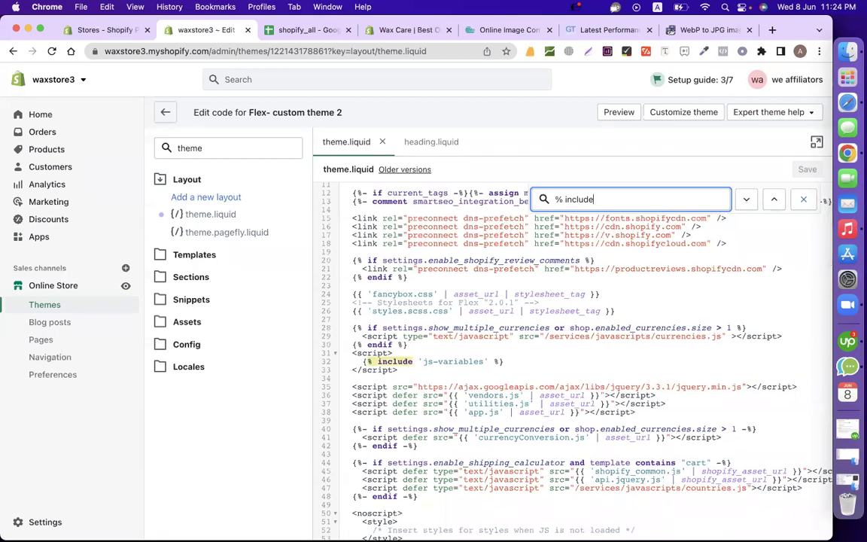
# Find the {% include 'social-meta-info' %} line in theme.liquid and delete it.
pyautogui.press('Return')
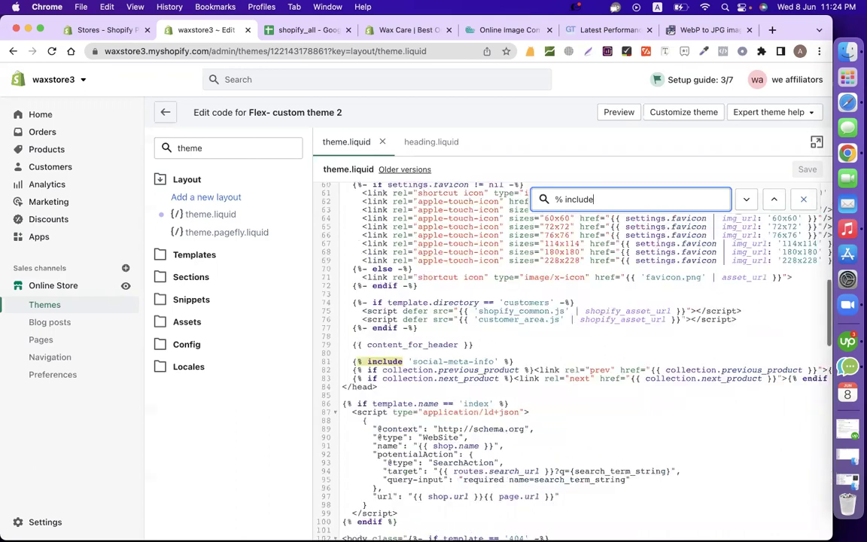
pyautogui.click(498, 361)
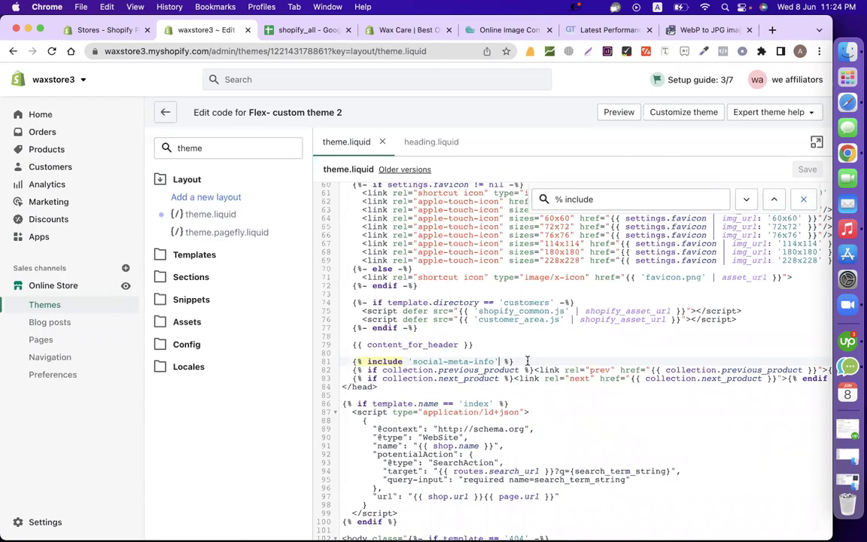
pyautogui.moveTo(512, 361); pyautogui.dragTo(348, 362)
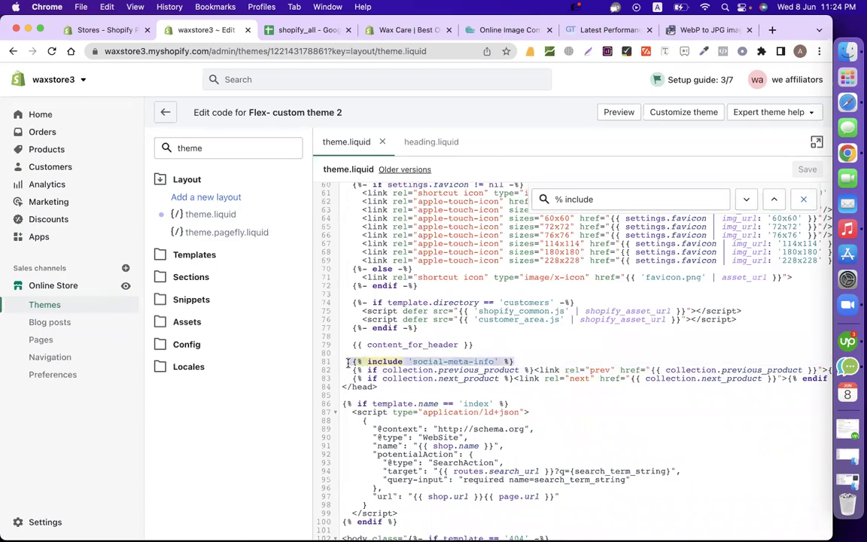
pyautogui.press('BackSpace')
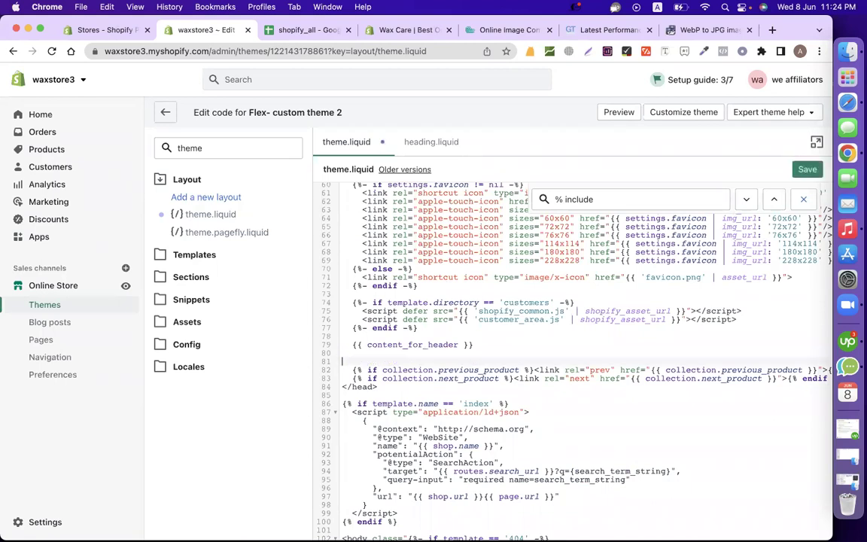
# Find the {% include 'ajax-cart' %} line in theme.liquid and delete it.
pyautogui.press('BackSpace')
pyautogui.click(610, 198)
pyautogui.press('Return')
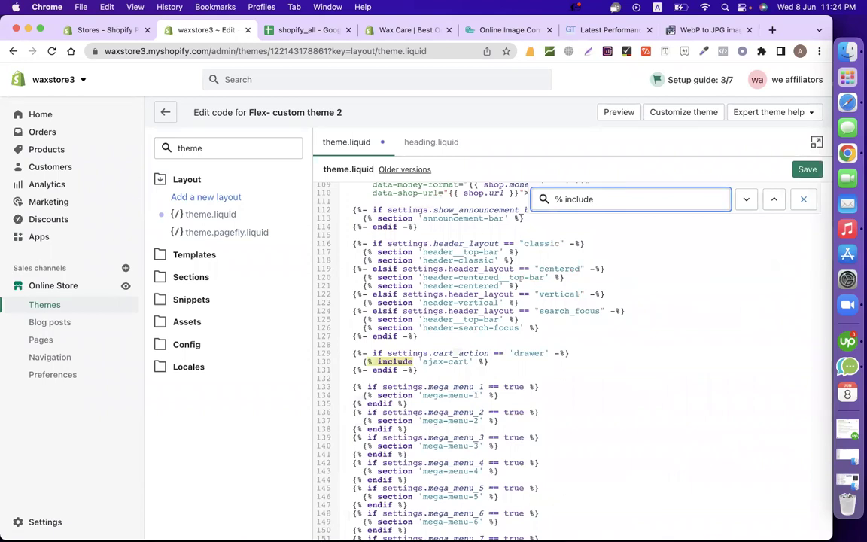
pyautogui.click(361, 362)
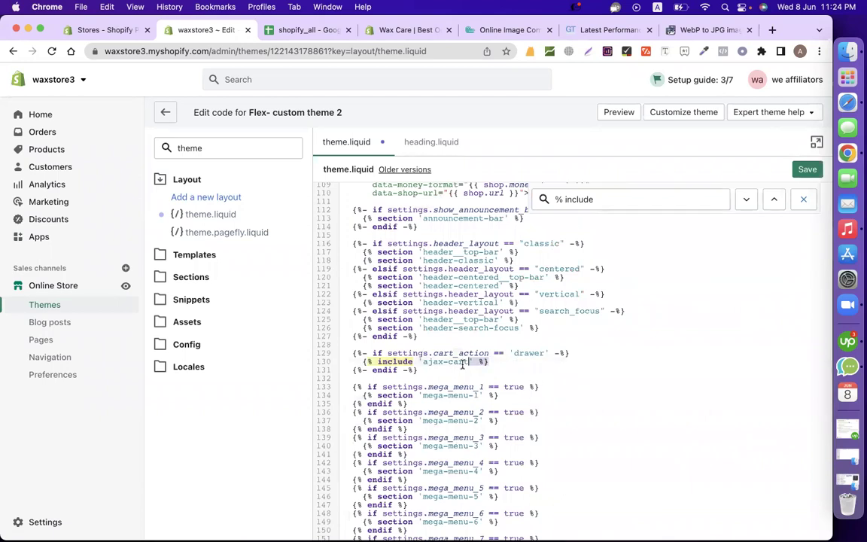
pyautogui.hotkey('shift', 'End')
pyautogui.press('BackSpace')
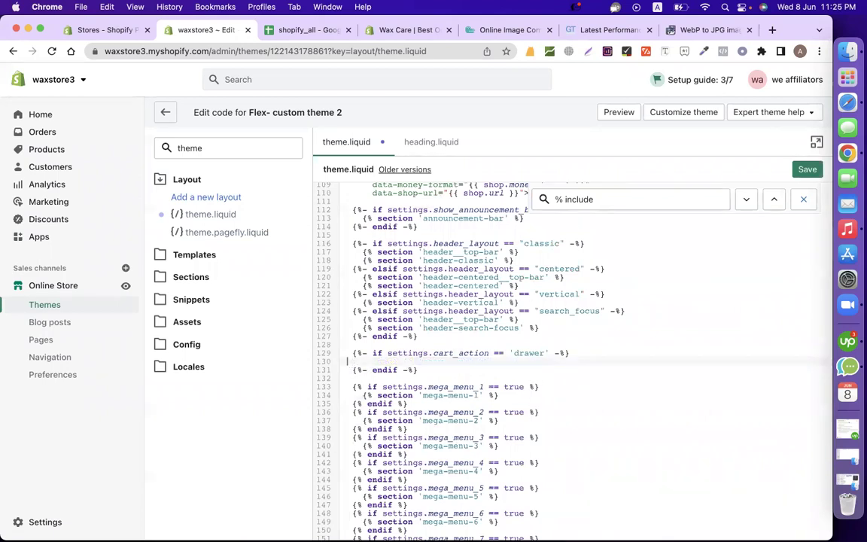
pyautogui.press('BackSpace')
# Check the remaining "% include" matches in theme.liquid and save the file.
pyautogui.click(613, 200)
pyautogui.press('Return')
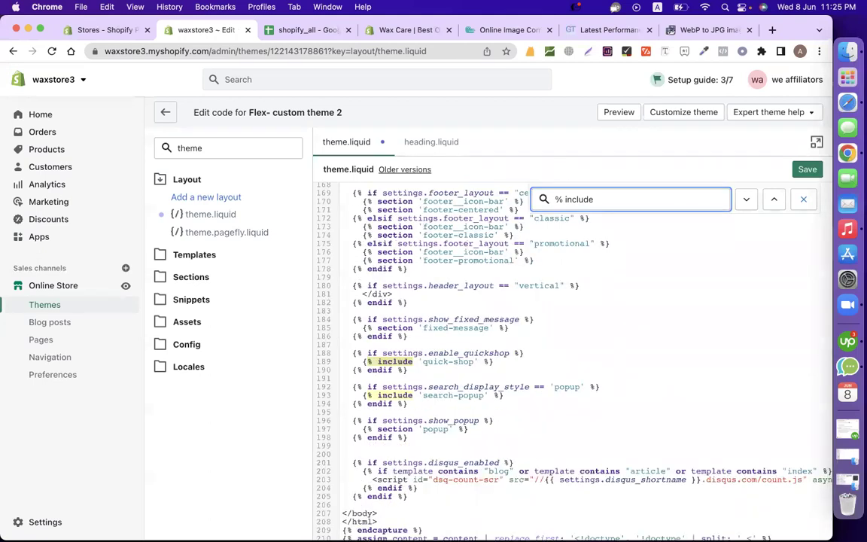
pyautogui.scroll(-2, 572, 354)
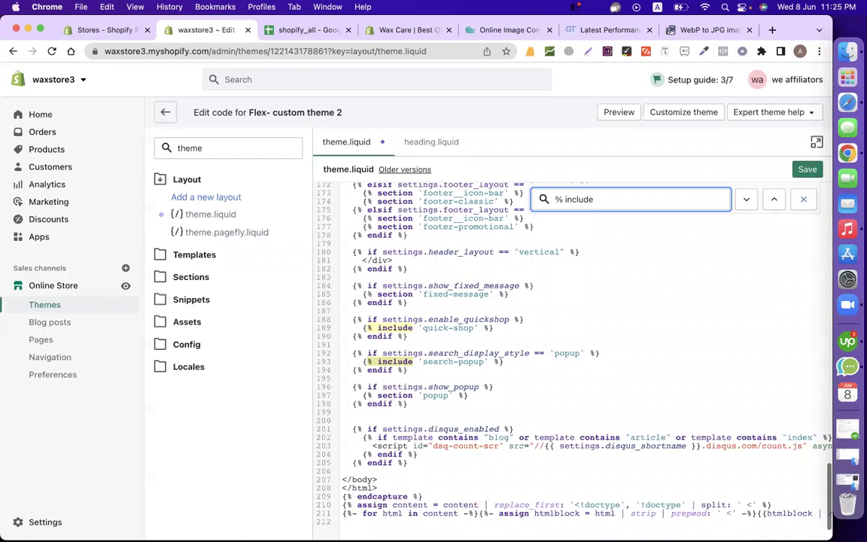
pyautogui.press('Return')
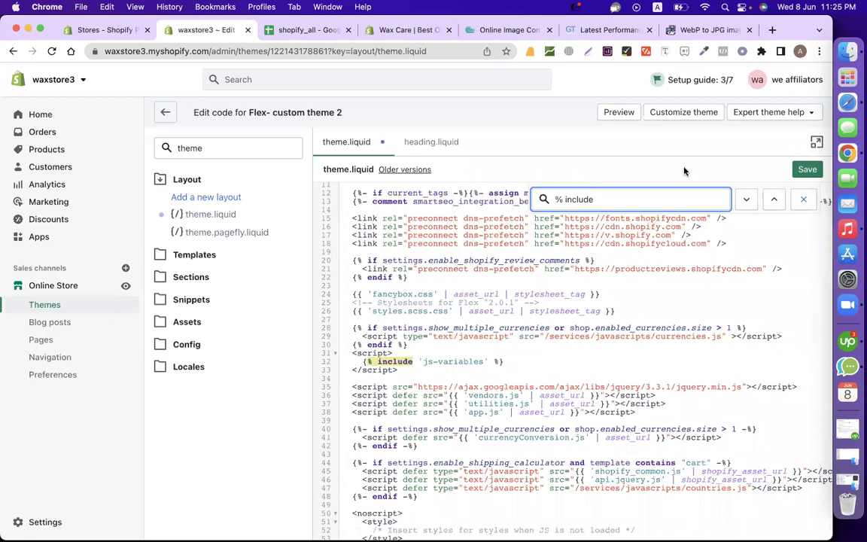
pyautogui.click(802, 170)
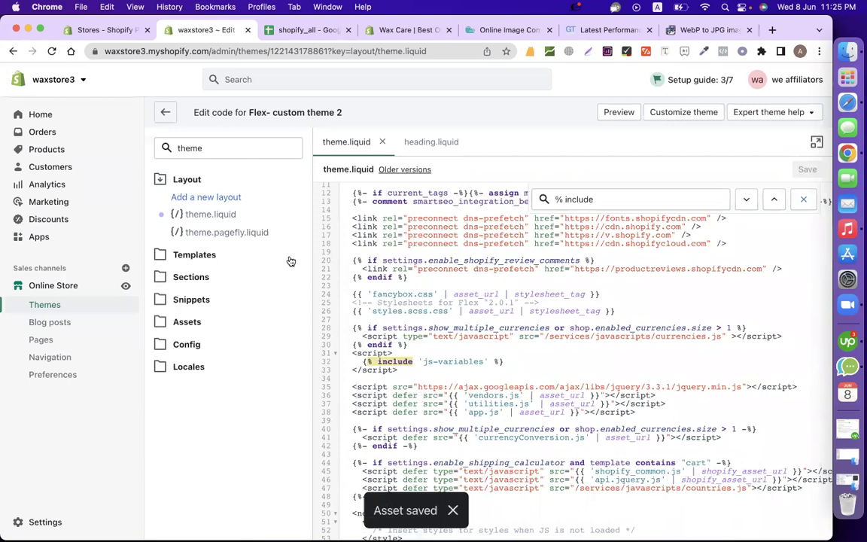
# Clear the theme file search and look through the template files for leftovers from apps such as Smart SEO.
pyautogui.doubleClick(234, 151)
pyautogui.press('BackSpace')
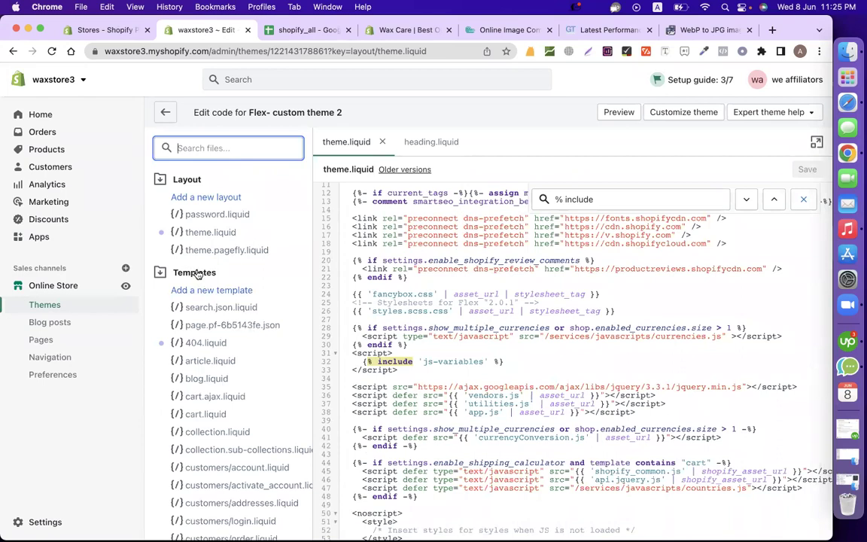
pyautogui.scroll(-1, 227, 324)
pyautogui.scroll(-7, 226, 323)
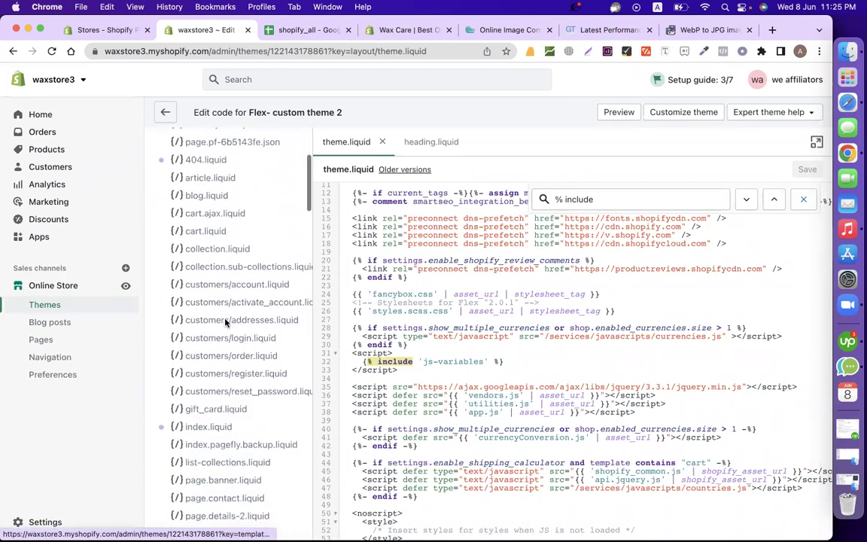
pyautogui.scroll(-6, 226, 324)
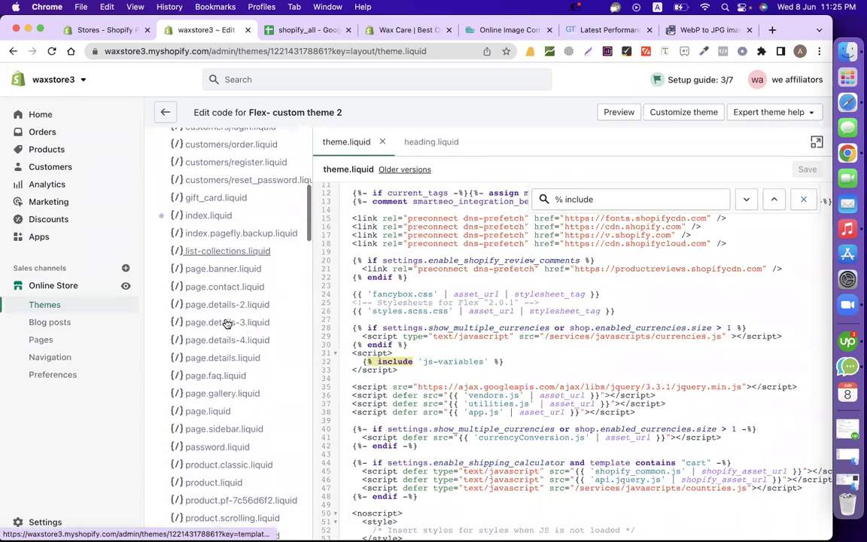
pyautogui.scroll(-3, 227, 323)
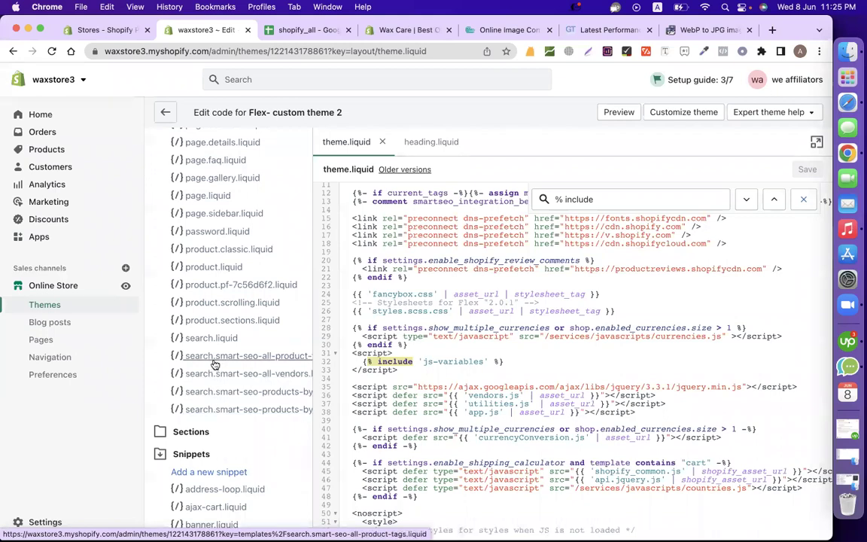
# Check the installed apps in a new tab, view the delete dialog for Smart SEO without deleting it, and return to the theme code.
pyautogui.rightClick(47, 239)
pyautogui.click(71, 244)
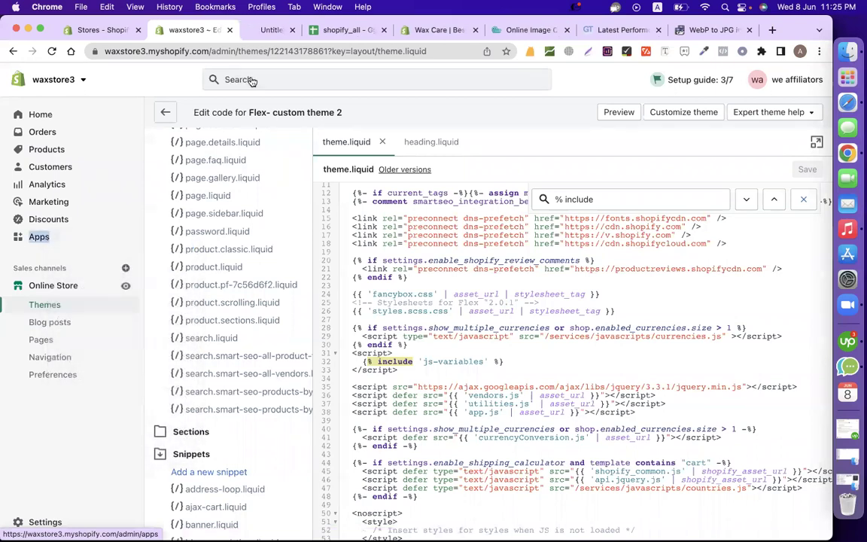
pyautogui.click(263, 31)
pyautogui.click(168, 30)
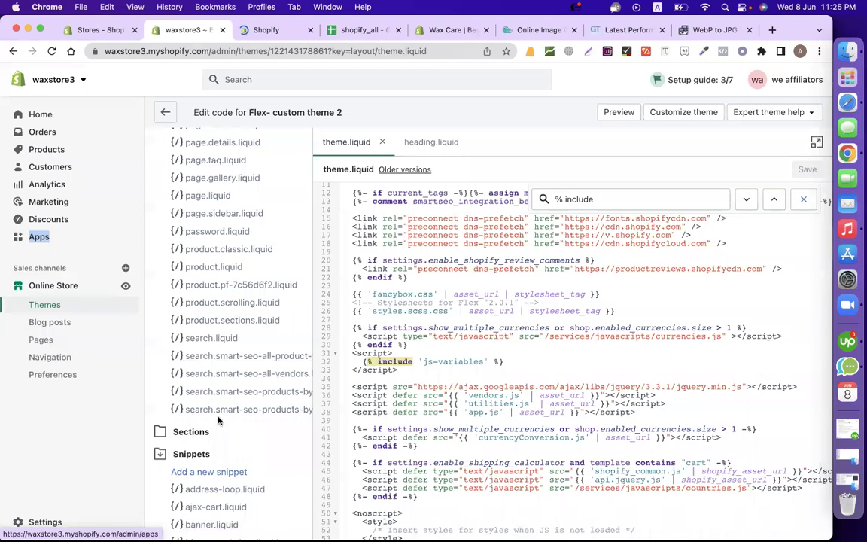
pyautogui.click(242, 30)
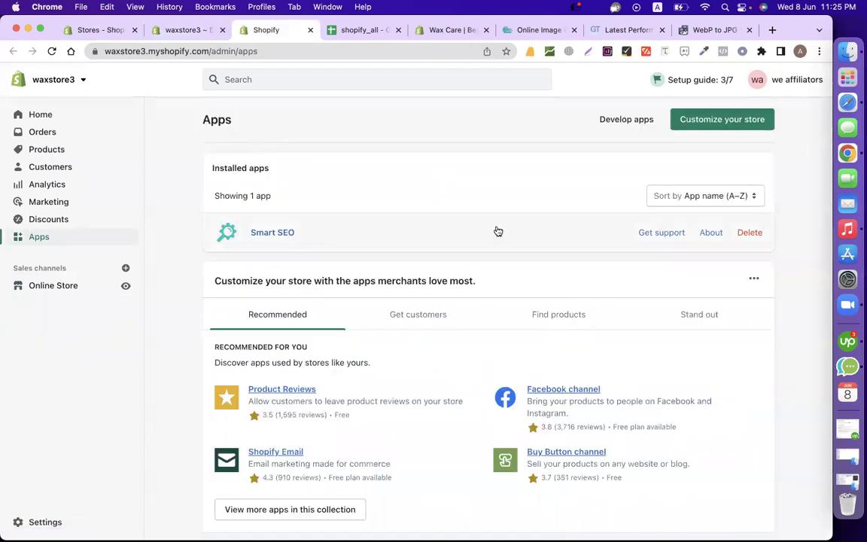
pyautogui.click(748, 234)
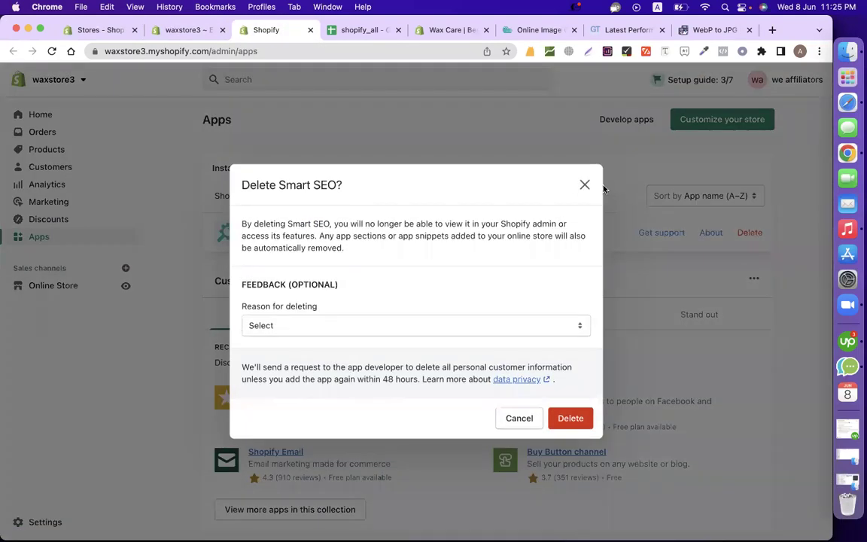
pyautogui.click(454, 138)
pyautogui.click(194, 32)
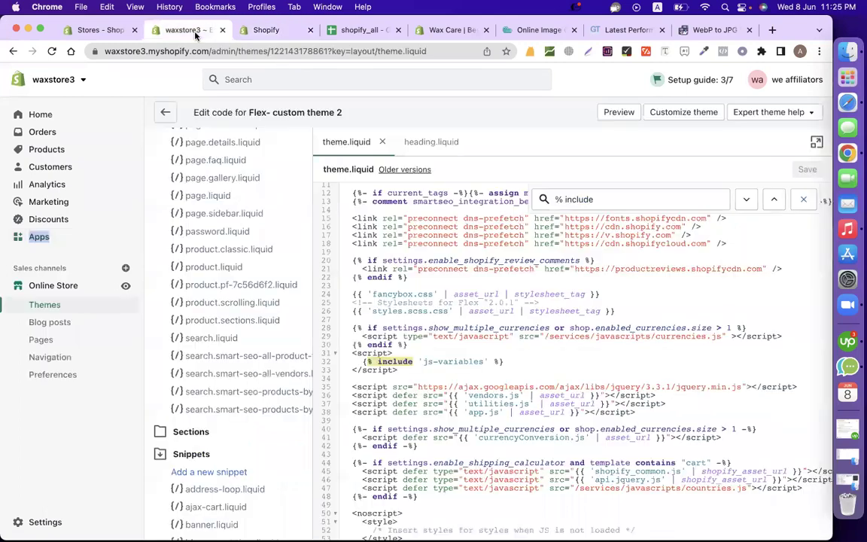
# Delete the search.smart-seo-all-product-tags.liquid template from the theme, discarding its unsaved changes.
pyautogui.click(202, 361)
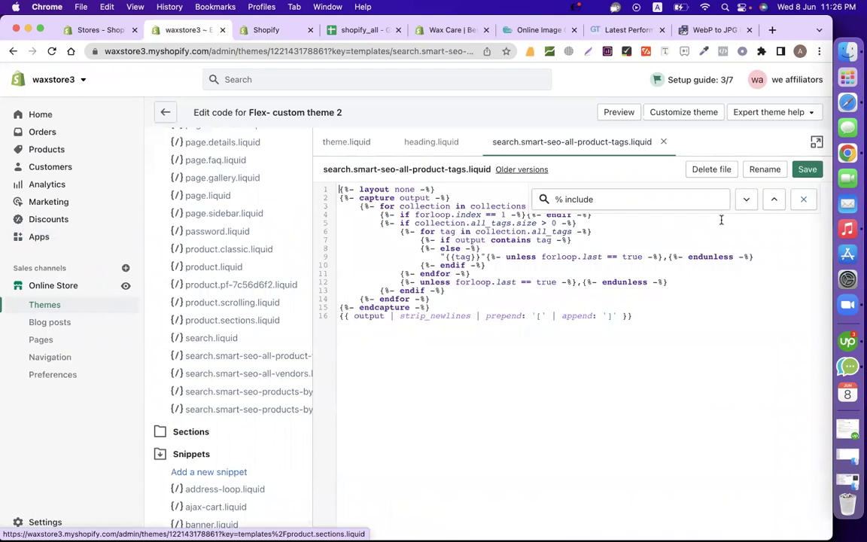
pyautogui.click(723, 171)
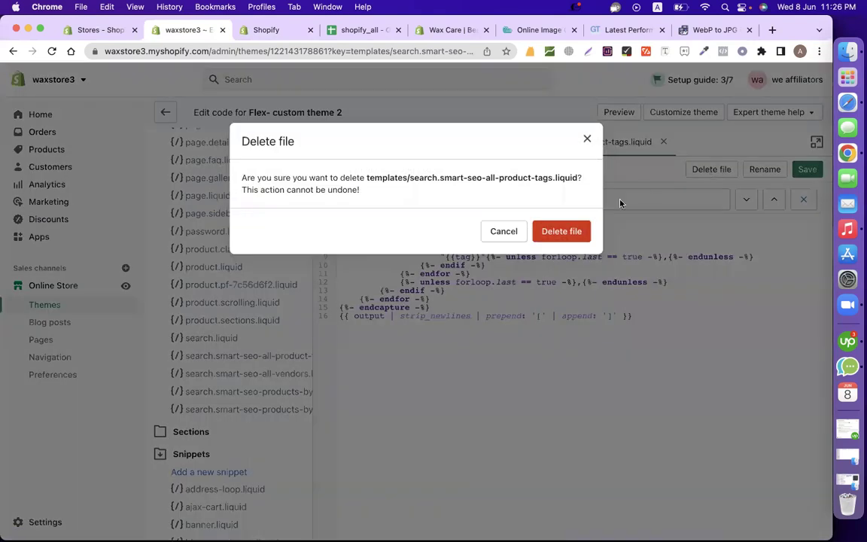
pyautogui.click(570, 231)
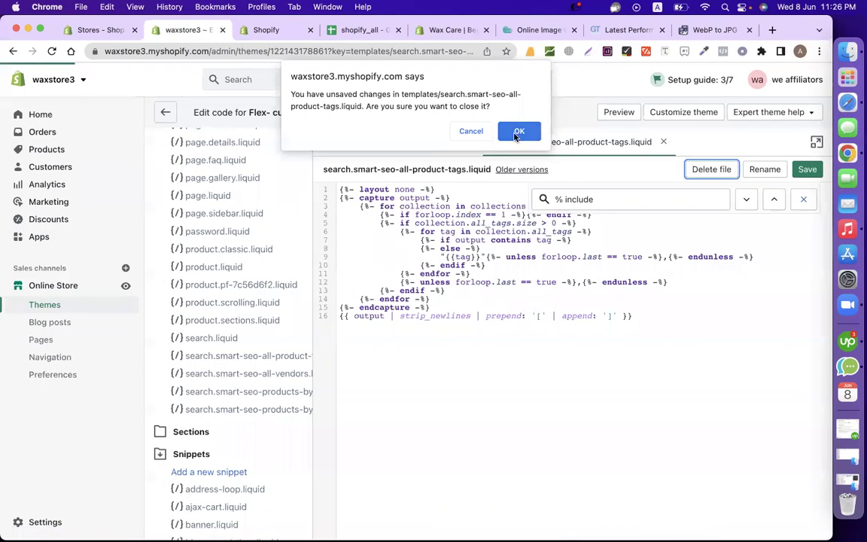
pyautogui.click(517, 132)
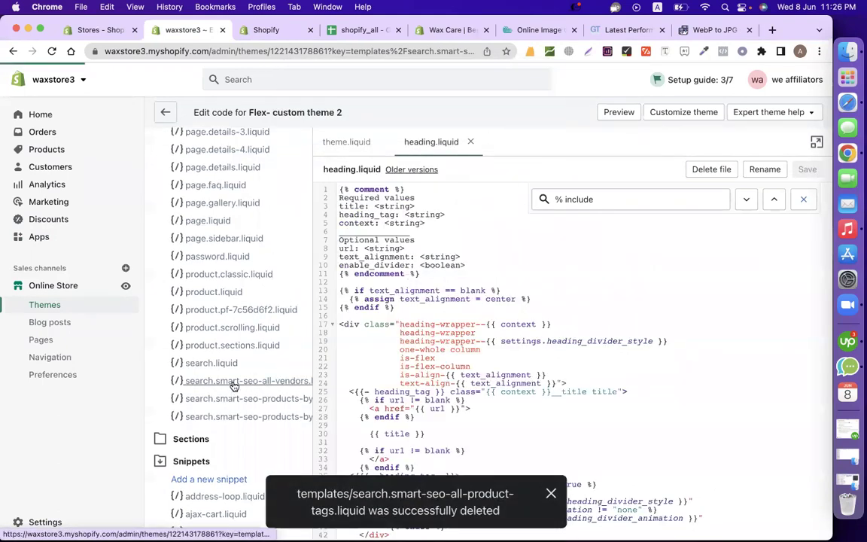
# Delete the search.smart-seo-all-vendors.liquid template from the theme, discarding its unsaved changes.
pyautogui.click(234, 382)
pyautogui.click(713, 170)
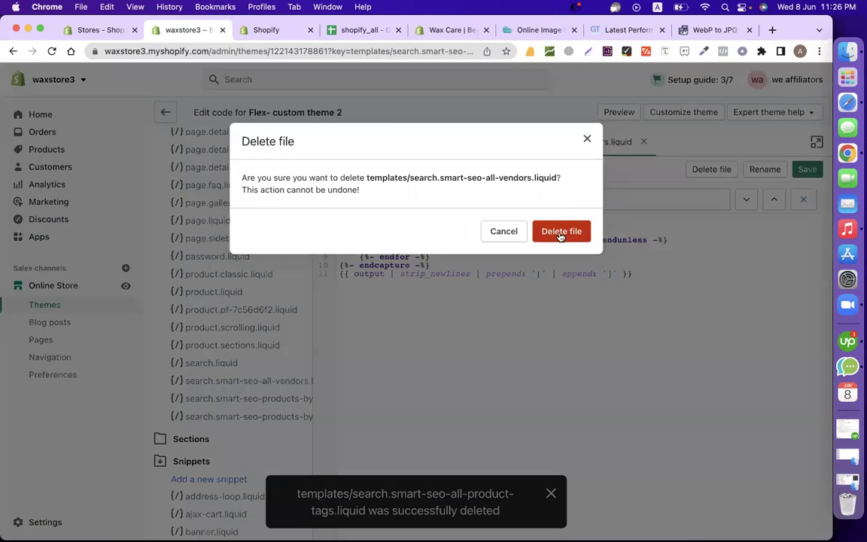
pyautogui.click(561, 232)
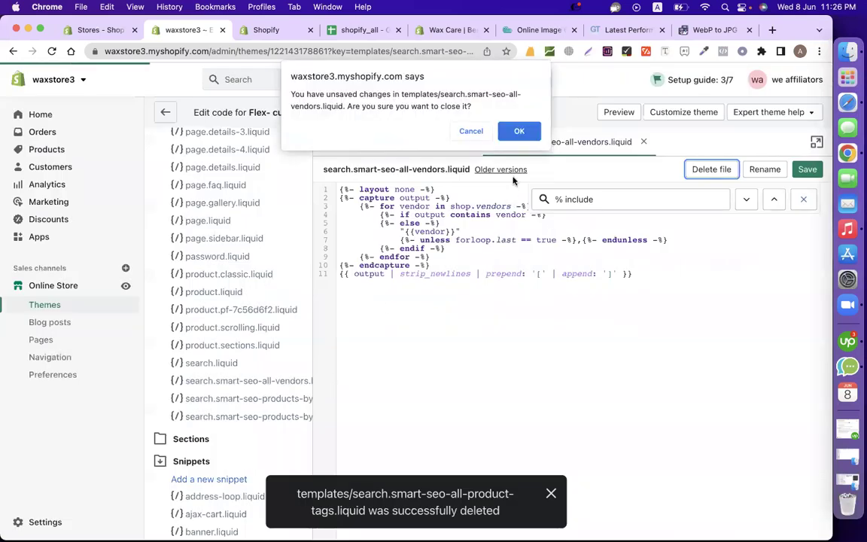
pyautogui.click(518, 131)
# Delete the search.smart-seo-products-by-tags-count.liquid template from the theme, discarding its unsaved changes.
pyautogui.click(247, 400)
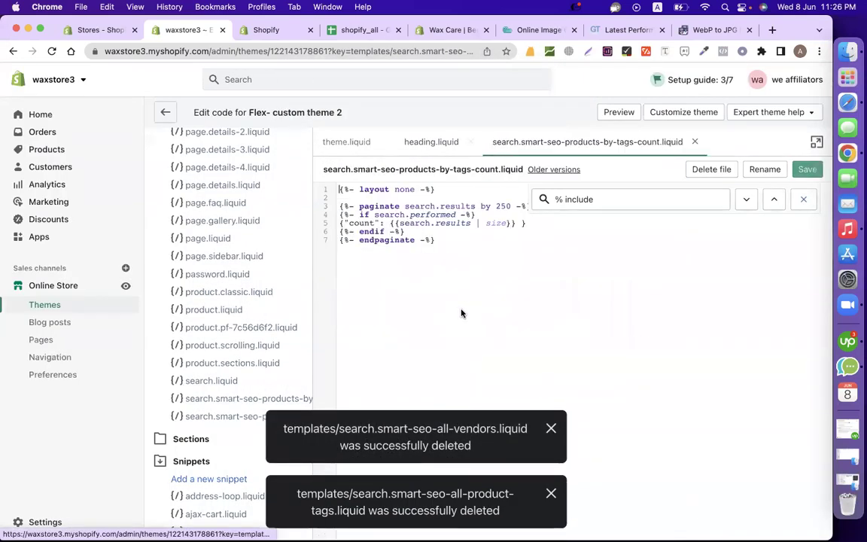
pyautogui.click(712, 170)
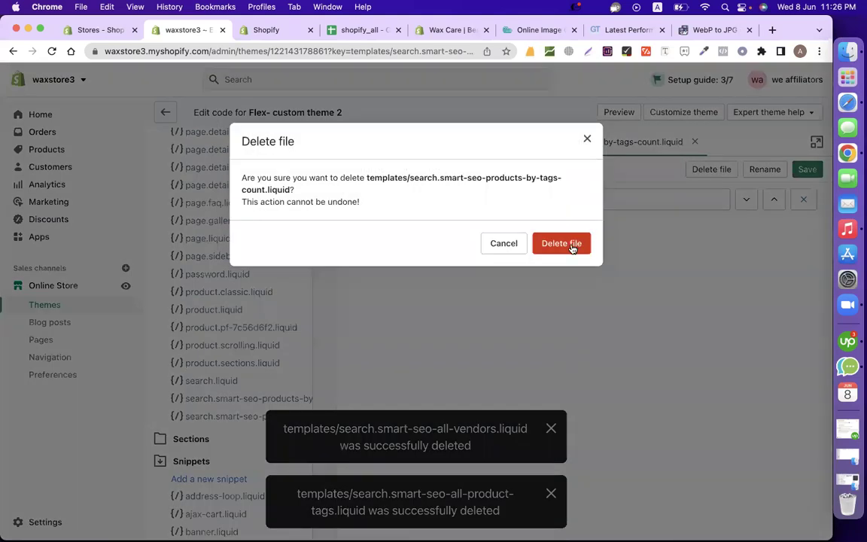
pyautogui.click(569, 244)
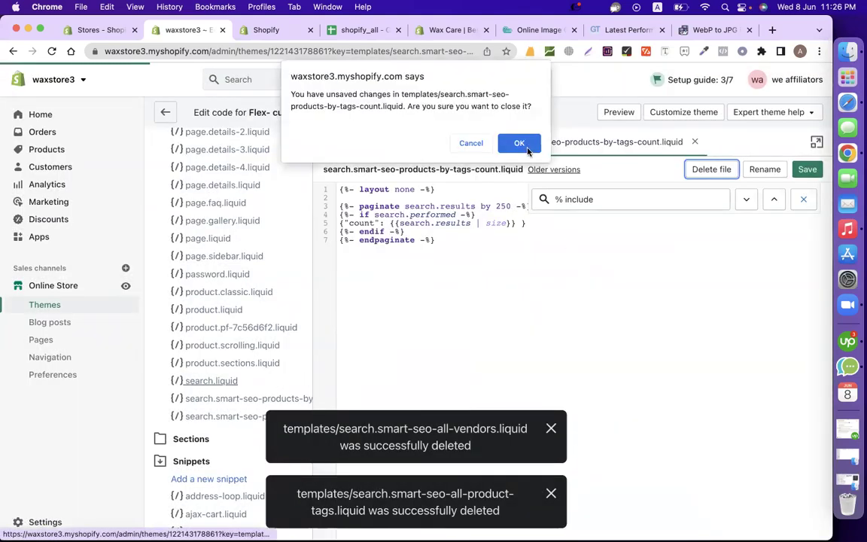
pyautogui.click(519, 143)
# Delete the search.smart-seo-products-by-tags.liquid template from the theme and close the heading.liquid file.
pyautogui.click(236, 416)
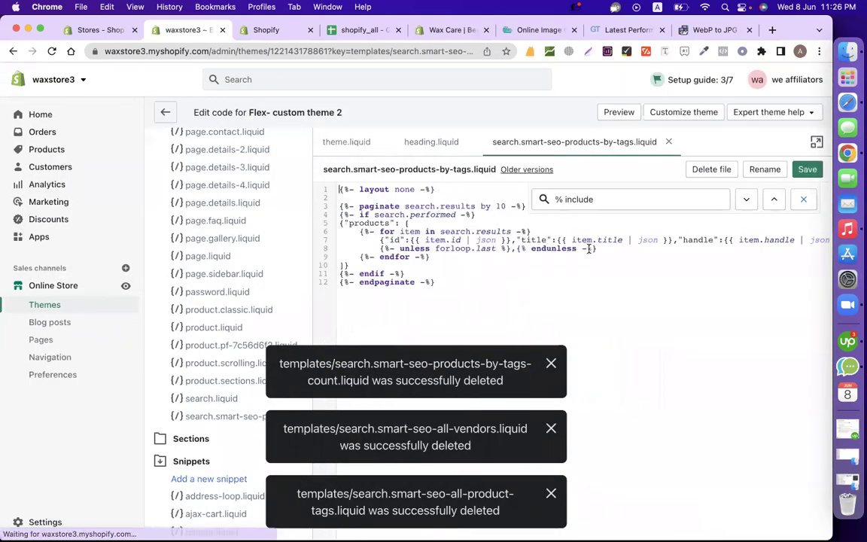
pyautogui.click(711, 169)
pyautogui.click(561, 230)
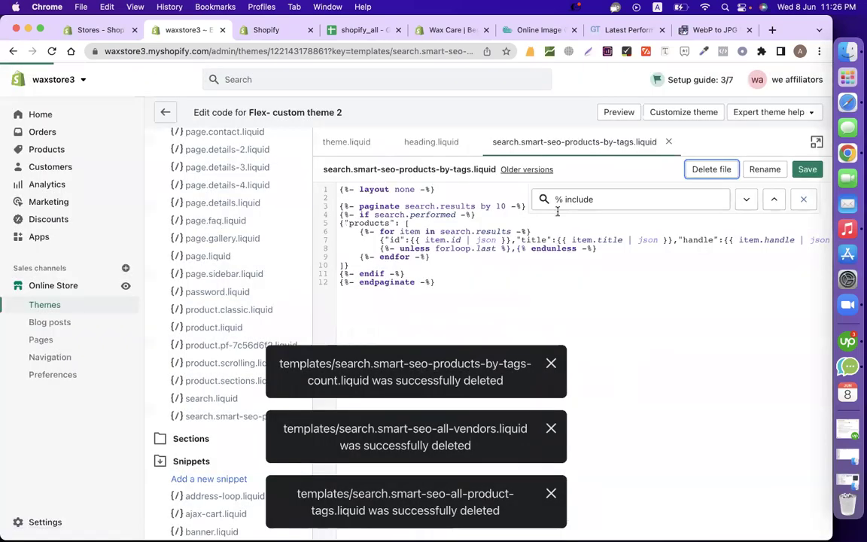
pyautogui.click(518, 129)
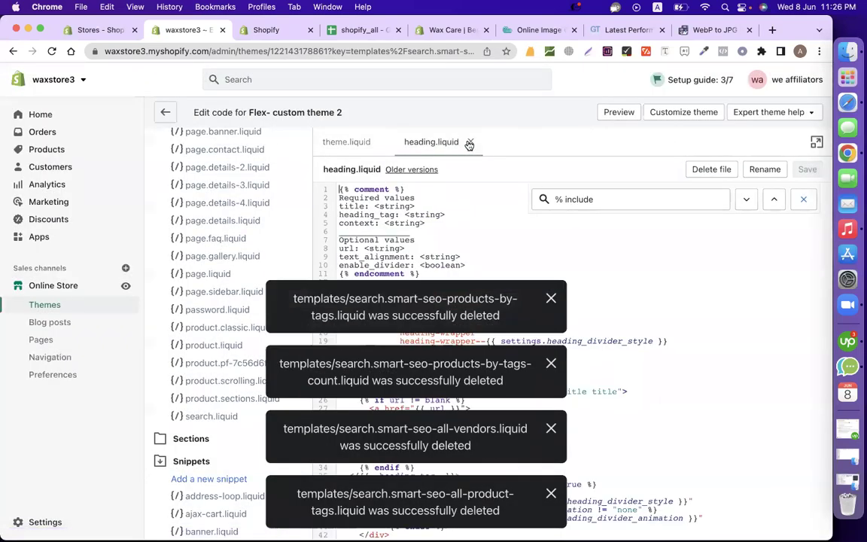
pyautogui.click(469, 143)
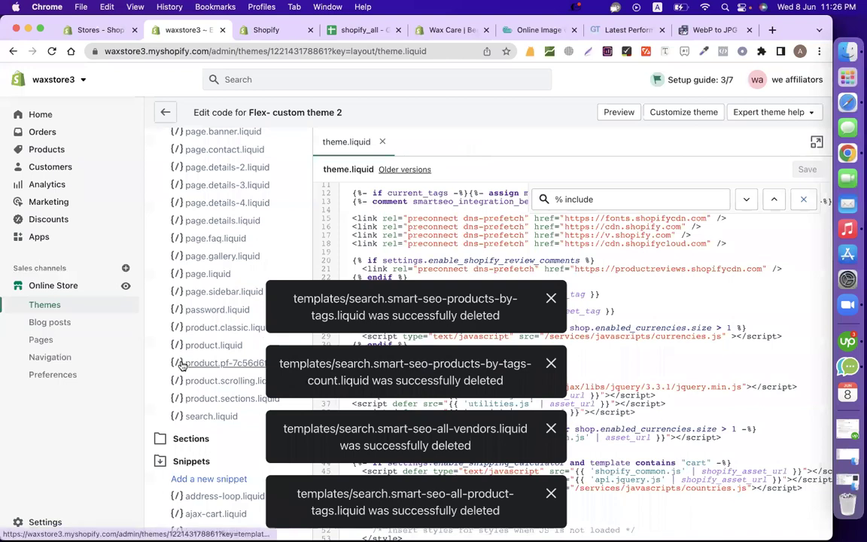
# Find the PageFly files among the theme's snippets and delete pagefly-article-info.liquid.
pyautogui.scroll(-15, 181, 365)
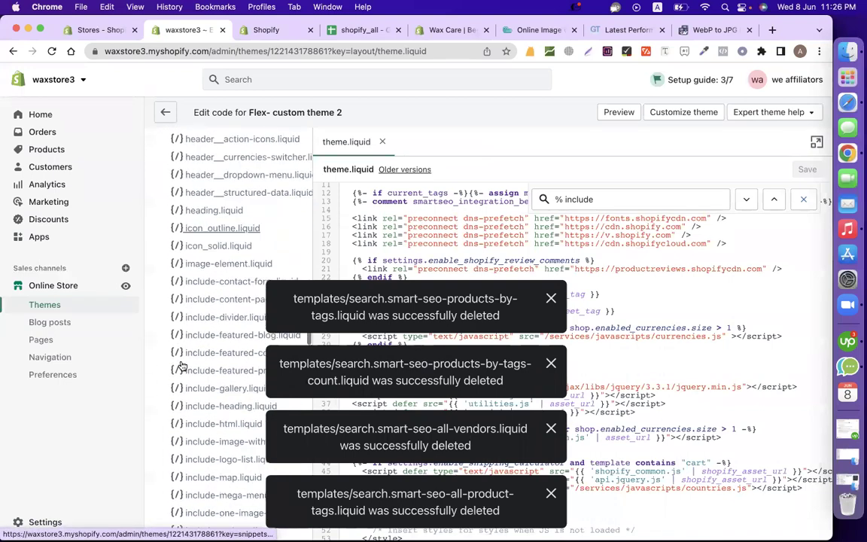
pyautogui.scroll(-15, 181, 365)
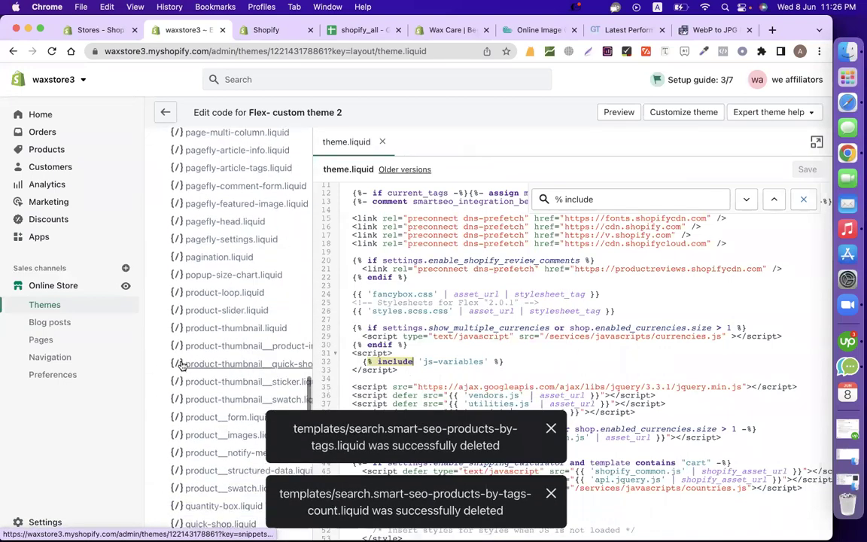
pyautogui.scroll(3, 230, 254)
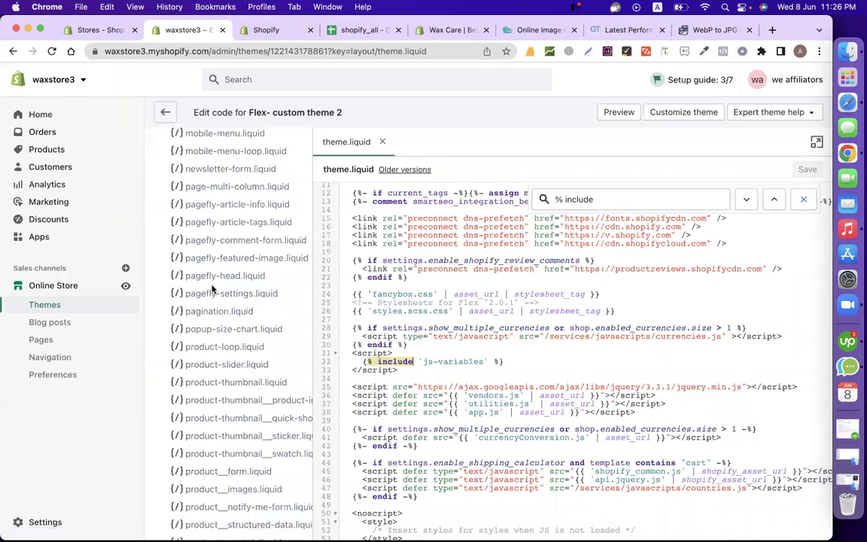
pyautogui.click(217, 205)
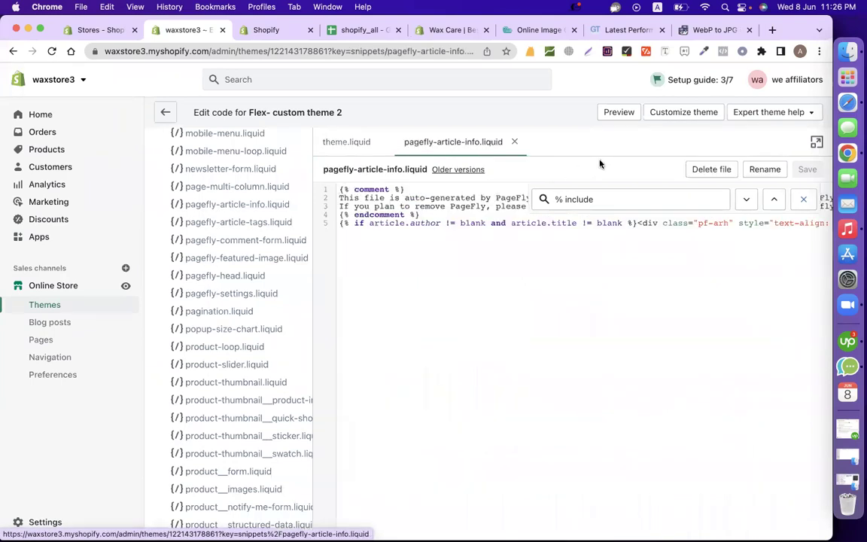
pyautogui.click(713, 170)
pyautogui.click(568, 230)
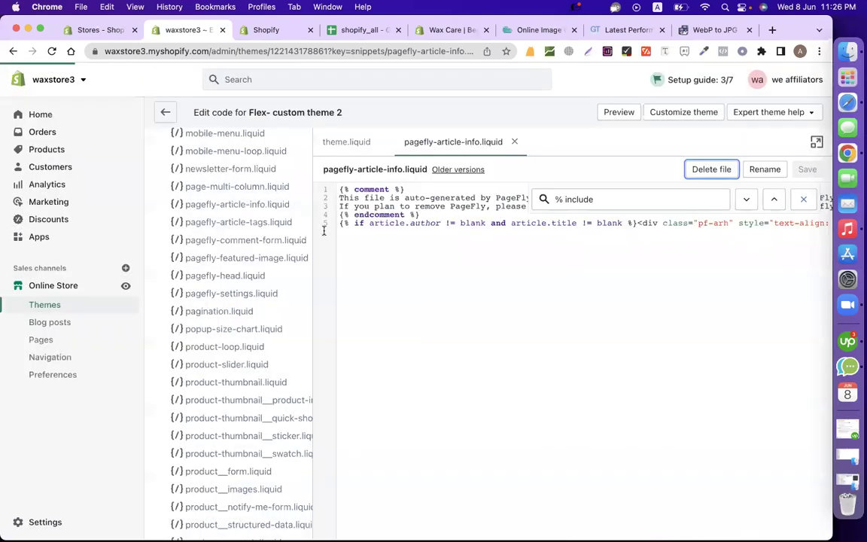
pyautogui.scroll(15, 223, 223)
pyautogui.click(225, 221)
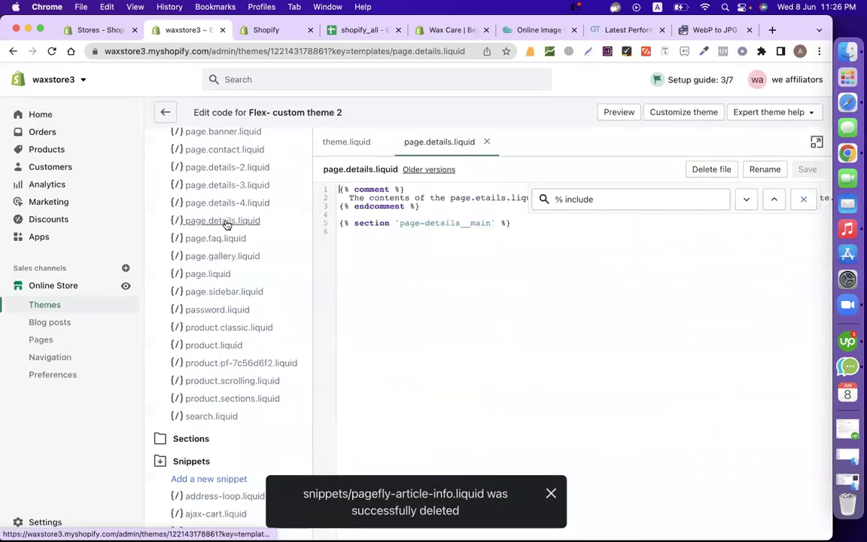
# Look through the theme's remaining snippets for leftover app files and close the code search in page.details.liquid.
pyautogui.scroll(-10, 240, 321)
pyautogui.scroll(-12, 240, 321)
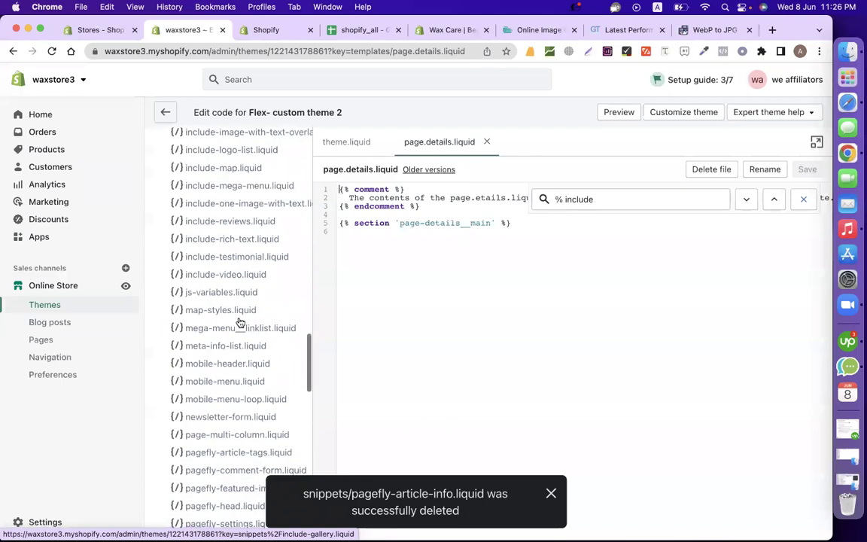
pyautogui.scroll(-15, 240, 321)
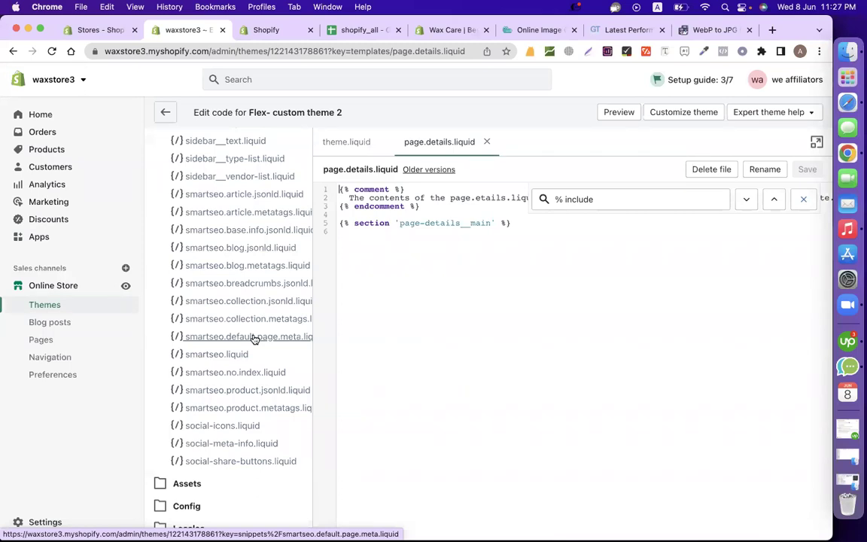
pyautogui.click(803, 199)
pyautogui.scroll(1, 573, 318)
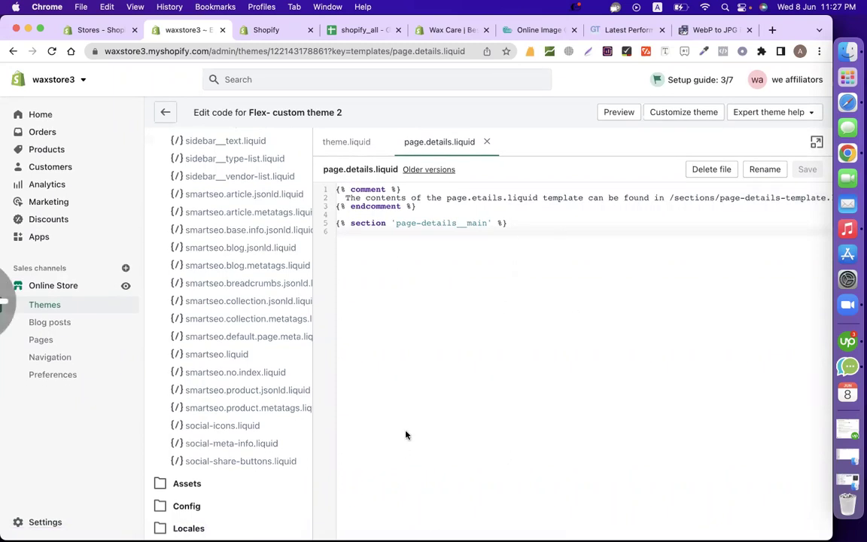
pyautogui.click(413, 329)
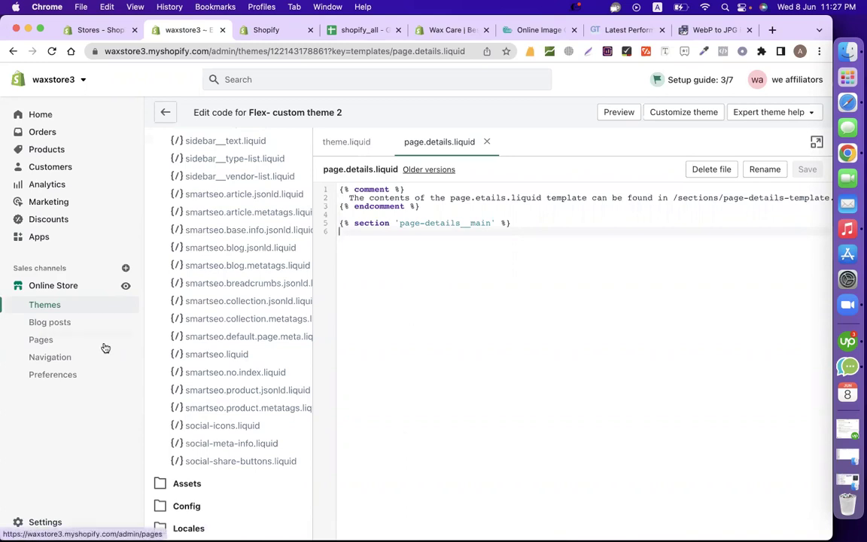
# Return to the store's themes and remove Copy of Flex- custom theme 2 from the theme library.
pyautogui.click(67, 309)
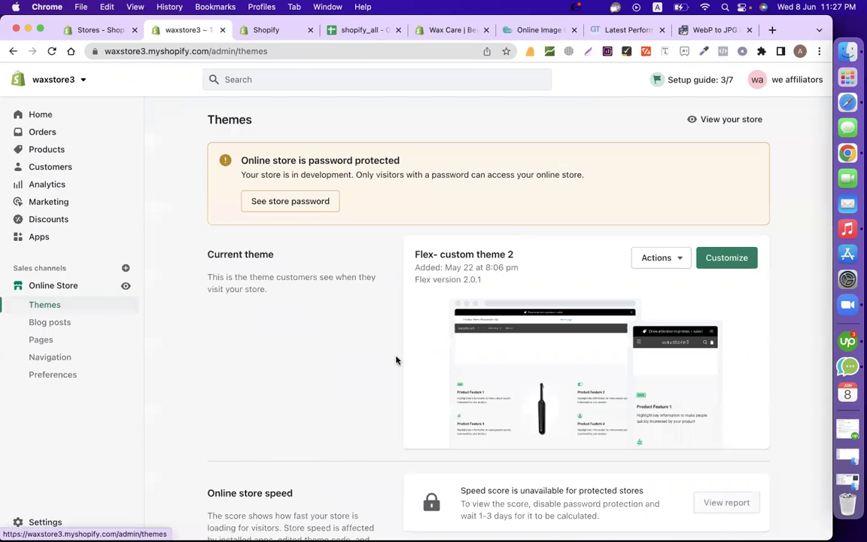
pyautogui.scroll(-10, 397, 359)
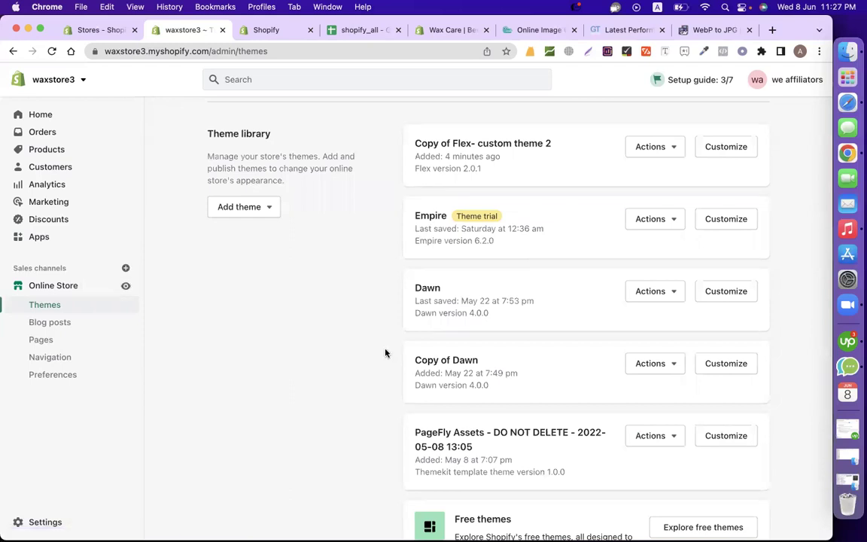
pyautogui.click(644, 147)
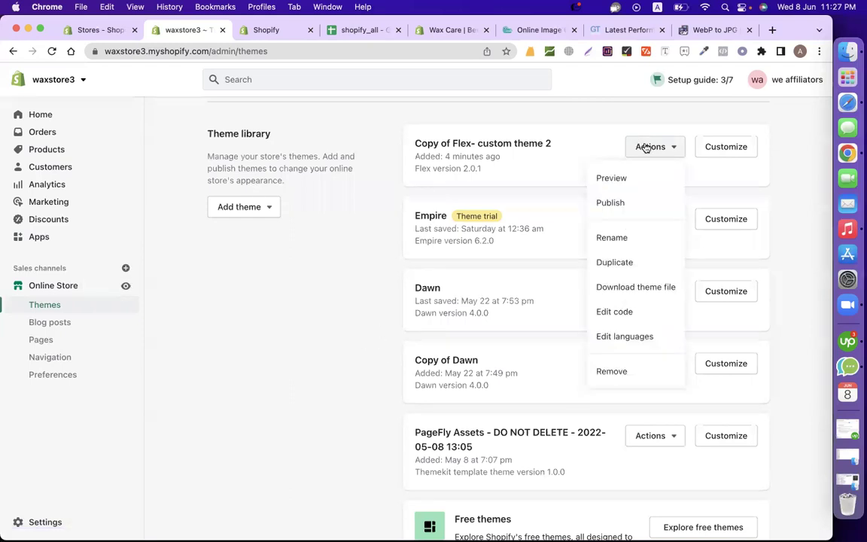
pyautogui.click(613, 369)
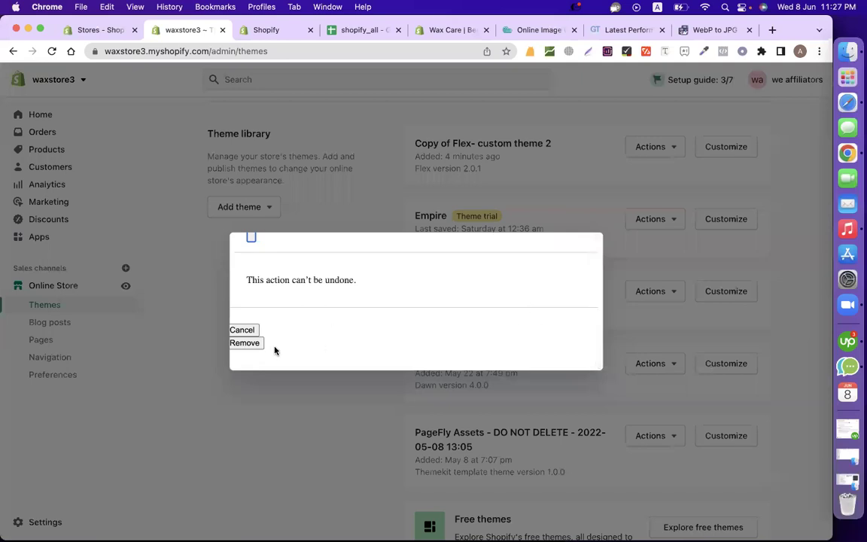
pyautogui.click(239, 343)
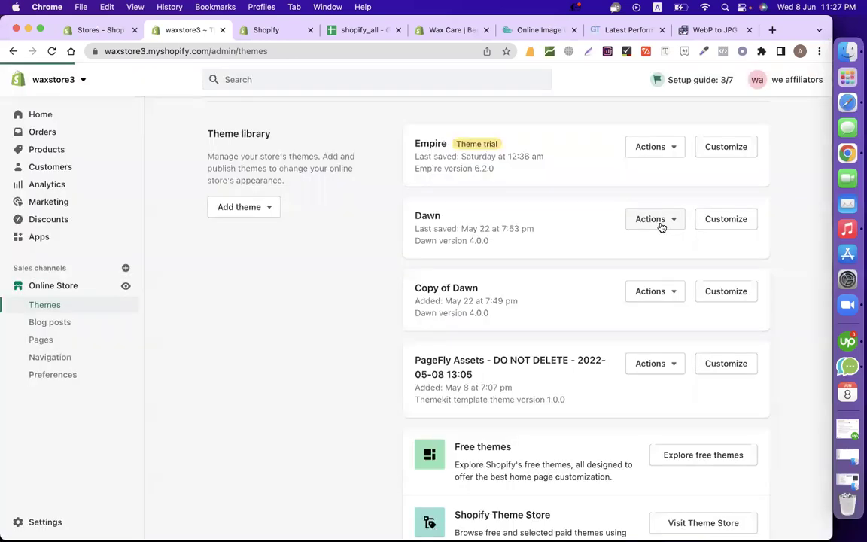
# Remove the unused Dawn theme from the theme library, keeping Copy of Dawn.
pyautogui.click(659, 222)
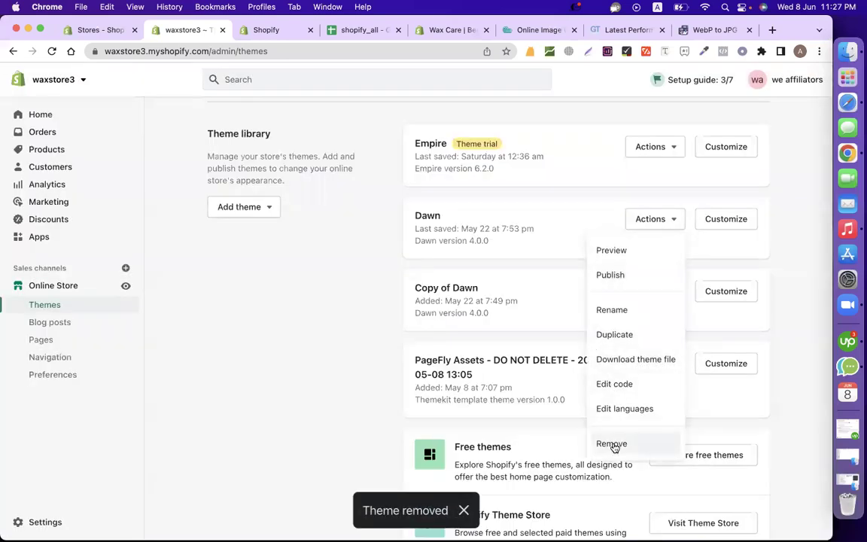
pyautogui.click(612, 444)
pyautogui.click(243, 343)
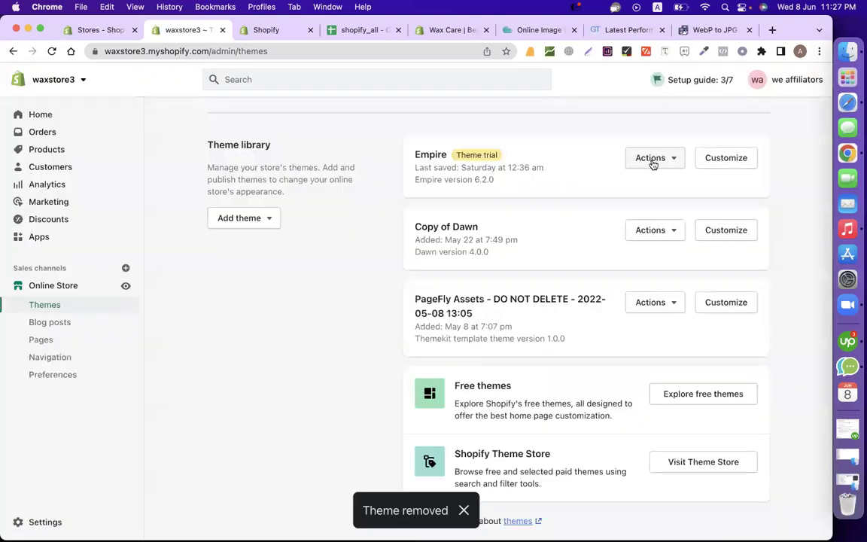
# Remove the Empire trial theme from the theme library.
pyautogui.click(651, 158)
pyautogui.click(613, 304)
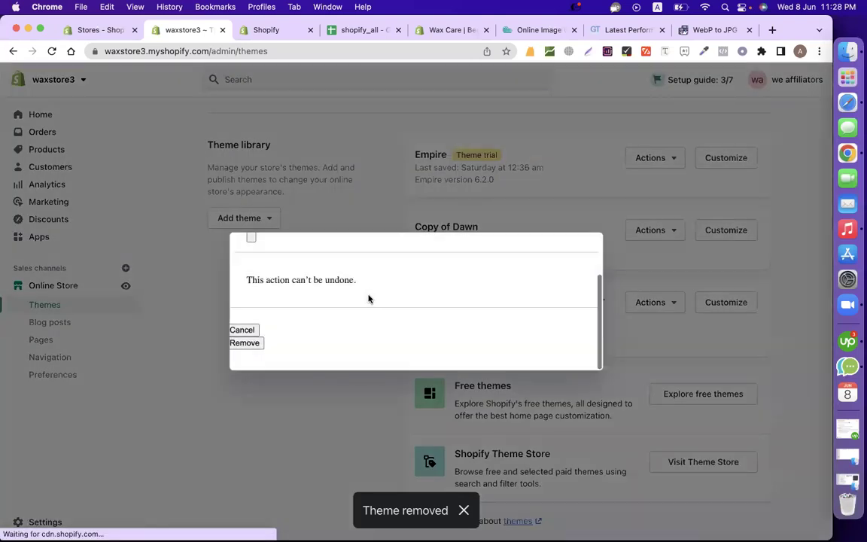
pyautogui.click(245, 342)
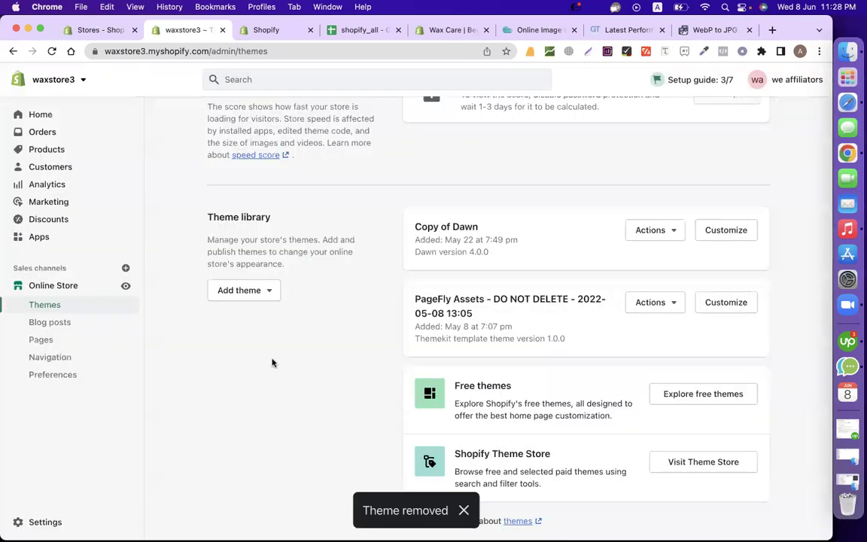
pyautogui.scroll(10, 347, 291)
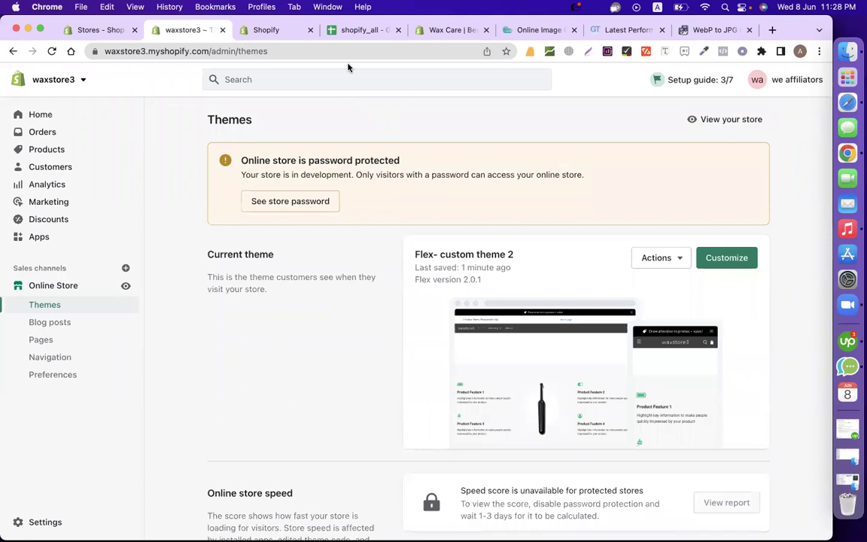
# Switch to the shopify_all spreadsheet in Google Sheets and review the speed-up notes on Plug in Speed and Page Speed Optimizer.
pyautogui.click(365, 30)
pyautogui.scroll(-15, 514, 245)
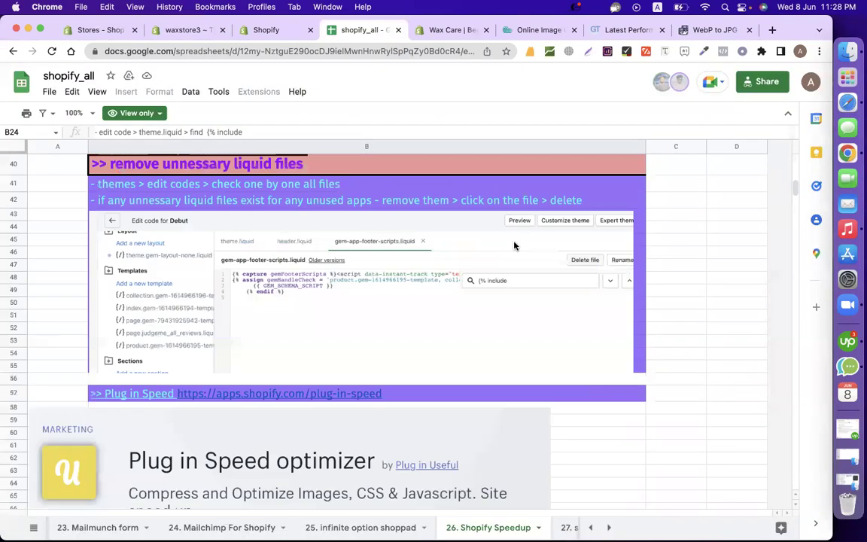
pyautogui.scroll(-5, 466, 300)
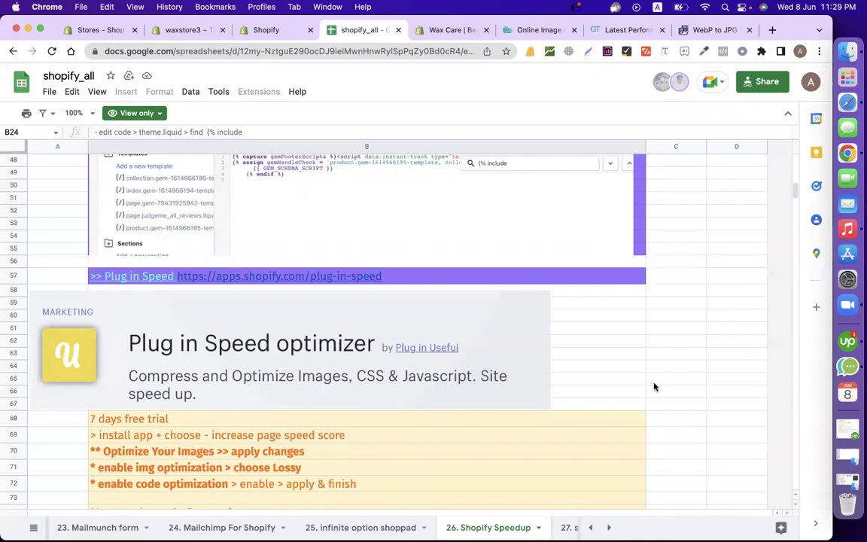
pyautogui.scroll(-2, 654, 387)
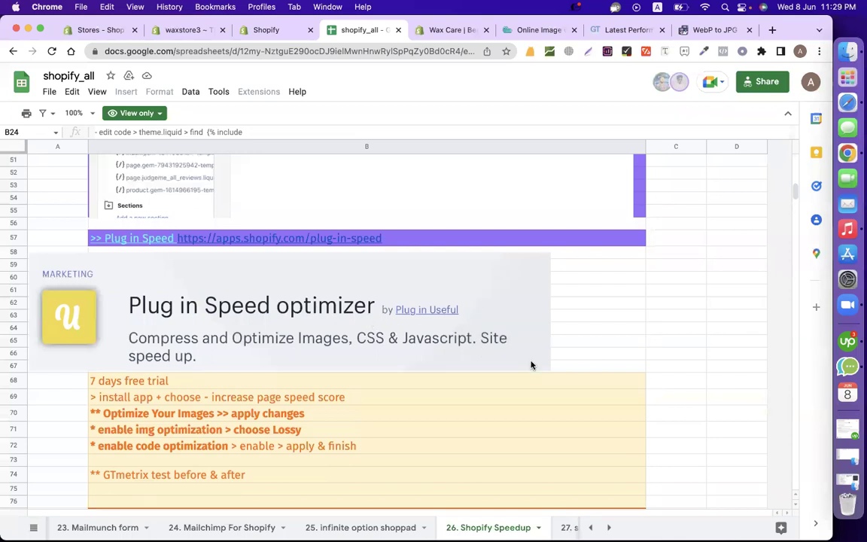
pyautogui.scroll(-4, 530, 364)
pyautogui.scroll(-1, 530, 365)
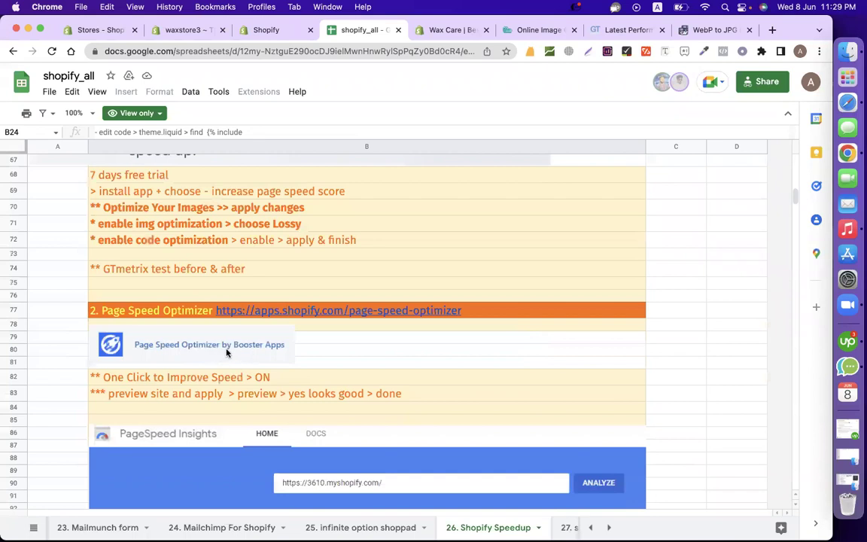
pyautogui.scroll(2, 351, 369)
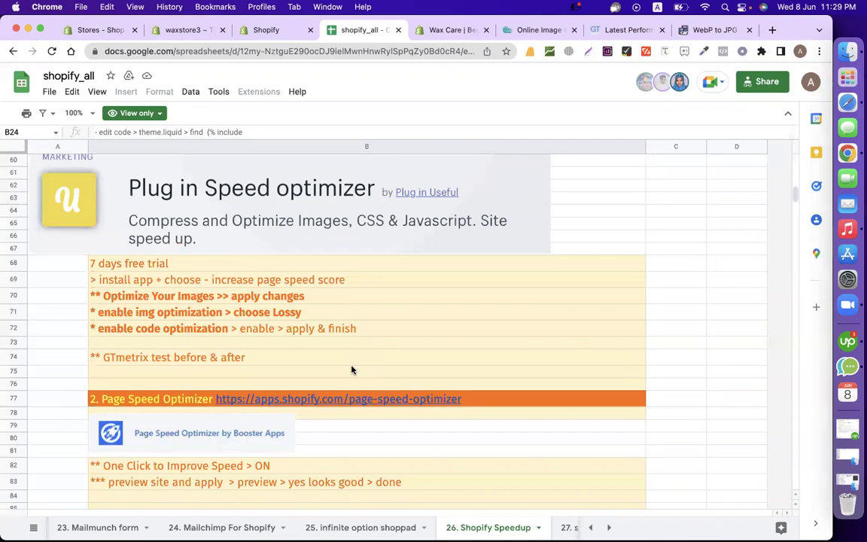
pyautogui.click(173, 266)
pyautogui.click(269, 296)
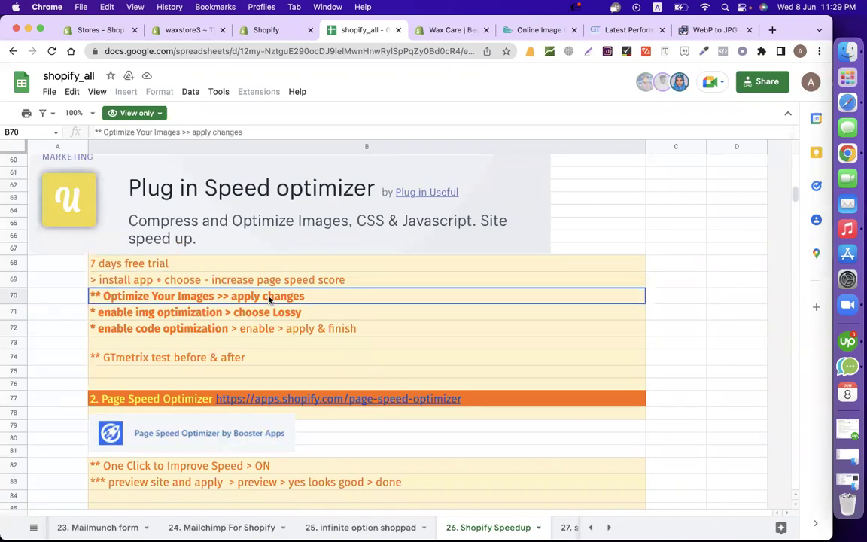
pyautogui.scroll(1, 279, 294)
# Open the Plug in Speed listing from its link in the notes and install the app on waxstore3.
pyautogui.click(271, 163)
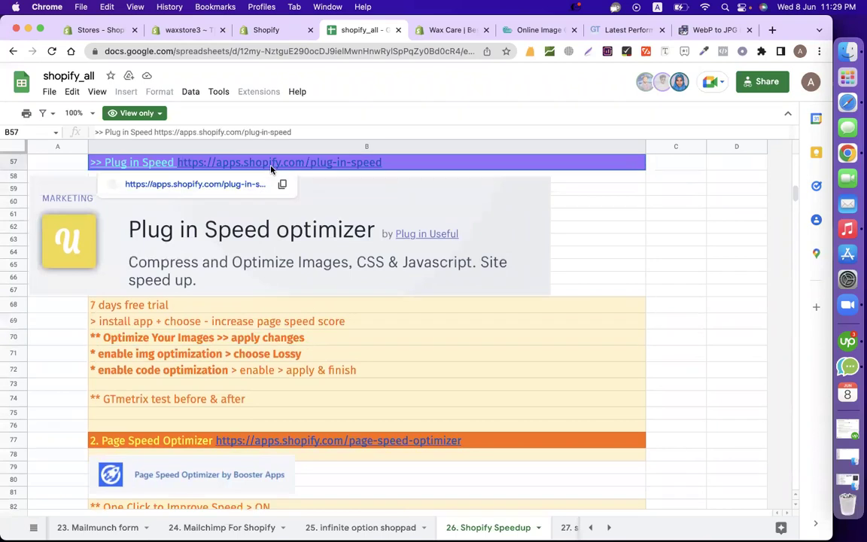
pyautogui.click(232, 185)
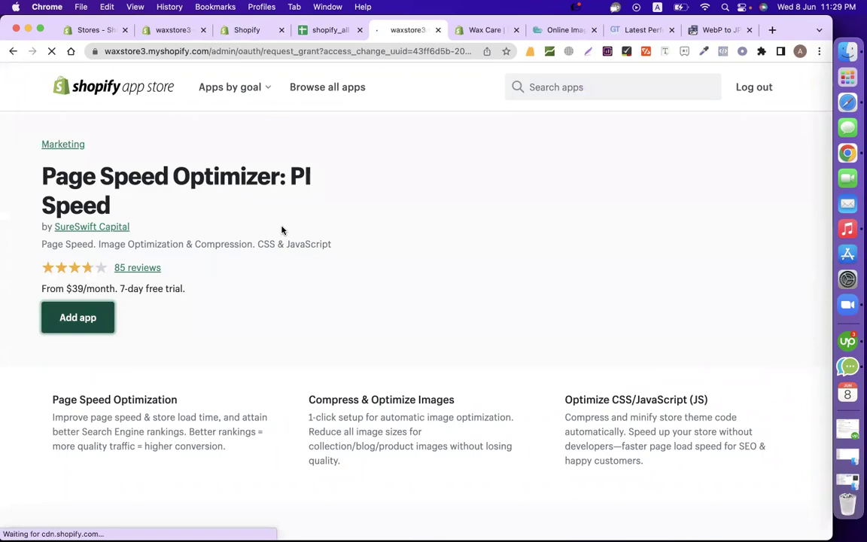
pyautogui.click(660, 126)
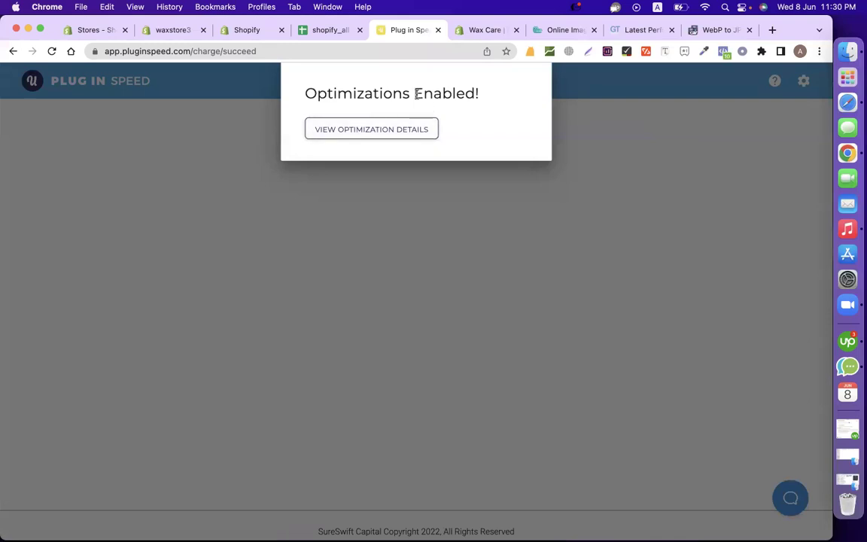
# View the optimization details and look over the load time, site weight and image optimization cards on the Plug in Speed dashboard.
pyautogui.click(380, 131)
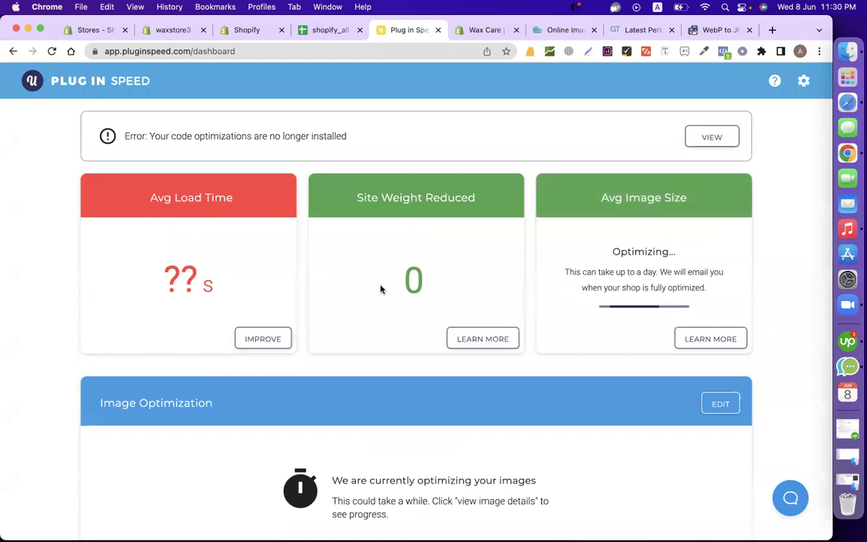
pyautogui.scroll(-3, 380, 288)
pyautogui.scroll(3, 522, 291)
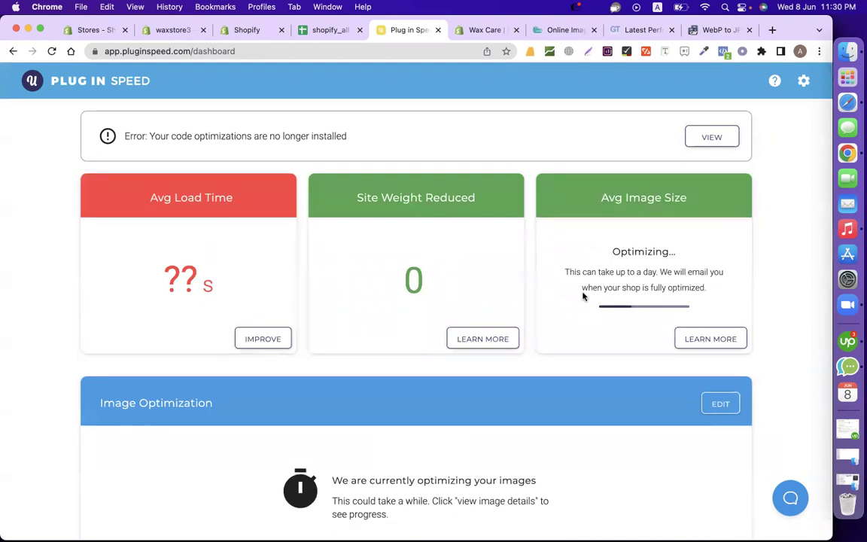
pyautogui.scroll(-2, 582, 296)
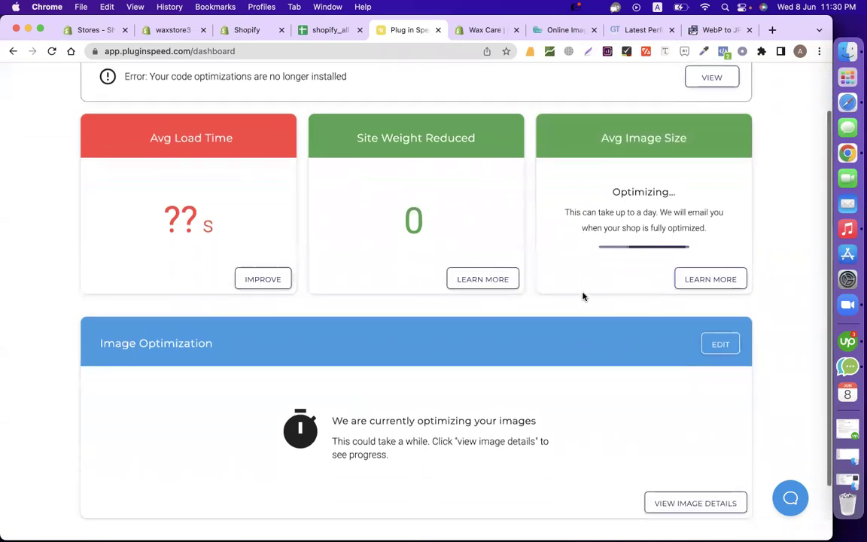
pyautogui.scroll(-2, 583, 295)
pyautogui.scroll(4, 457, 118)
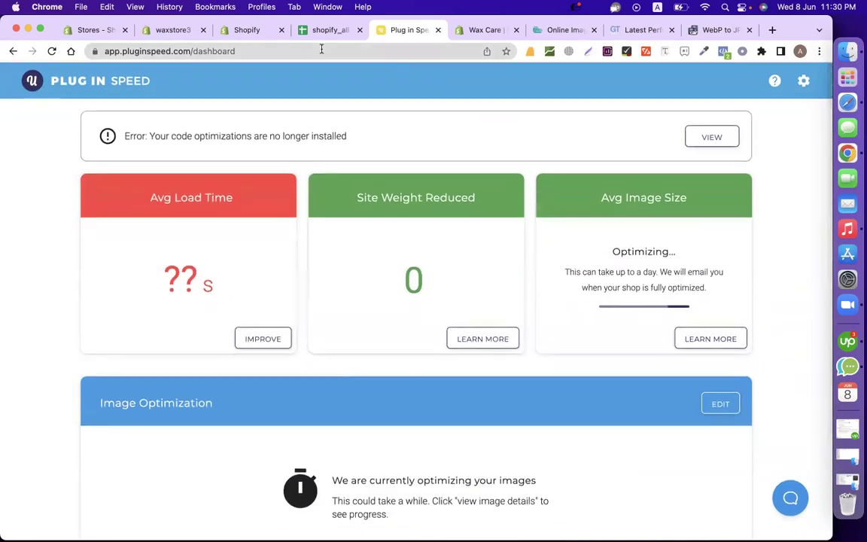
# Return to the shopify_all spreadsheet and review the Plug in Speed setup instructions and the Page Speed Optimizer one-click instruction.
pyautogui.click(329, 31)
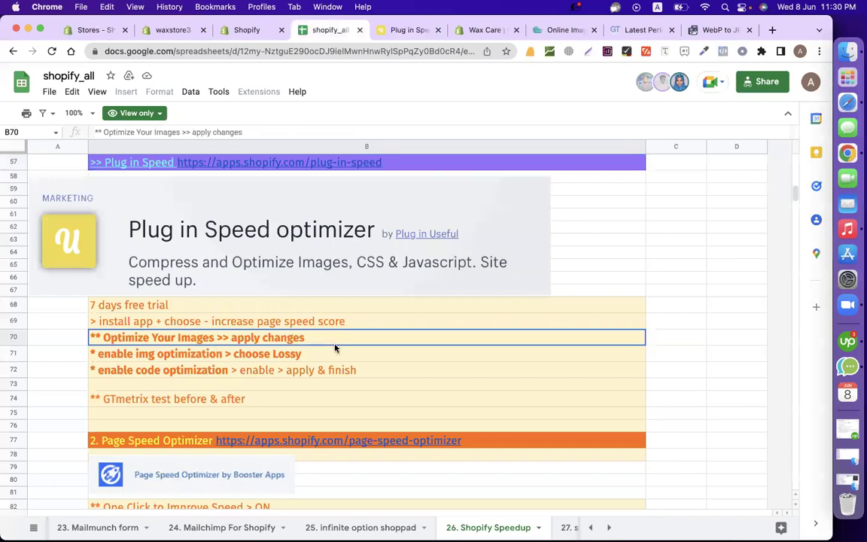
pyautogui.click(284, 320)
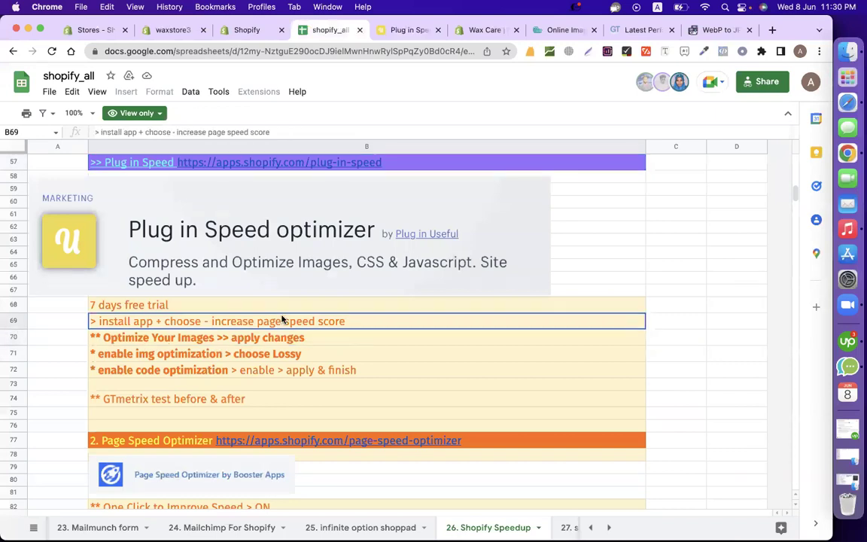
pyautogui.click(360, 372)
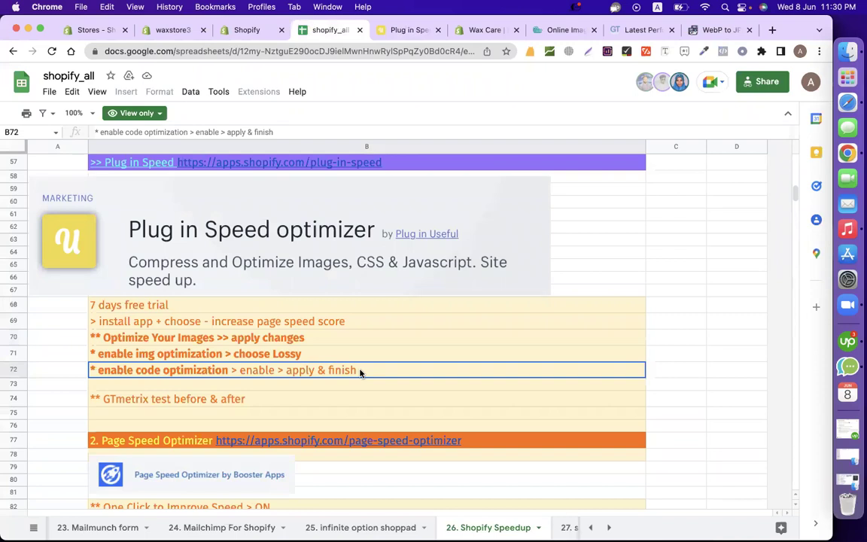
pyautogui.scroll(-3, 360, 372)
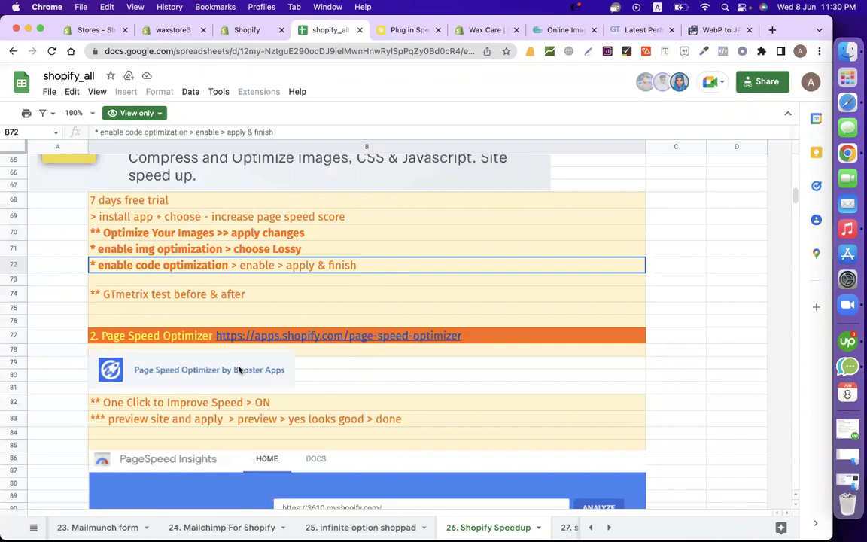
pyautogui.click(178, 407)
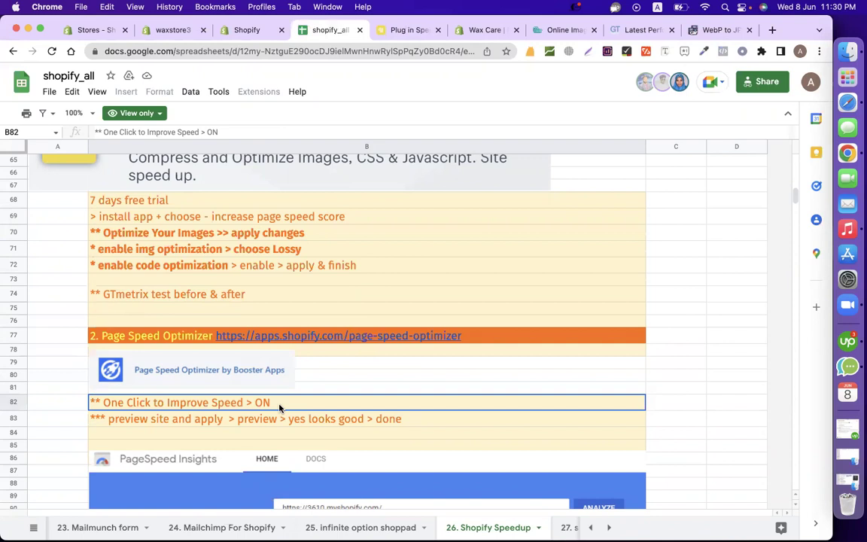
# Recheck the Plug in Speed dashboard and go back to the optimizer notes in the shopify_all spreadsheet.
pyautogui.click(414, 30)
pyautogui.scroll(-3, 791, 287)
pyautogui.scroll(3, 491, 222)
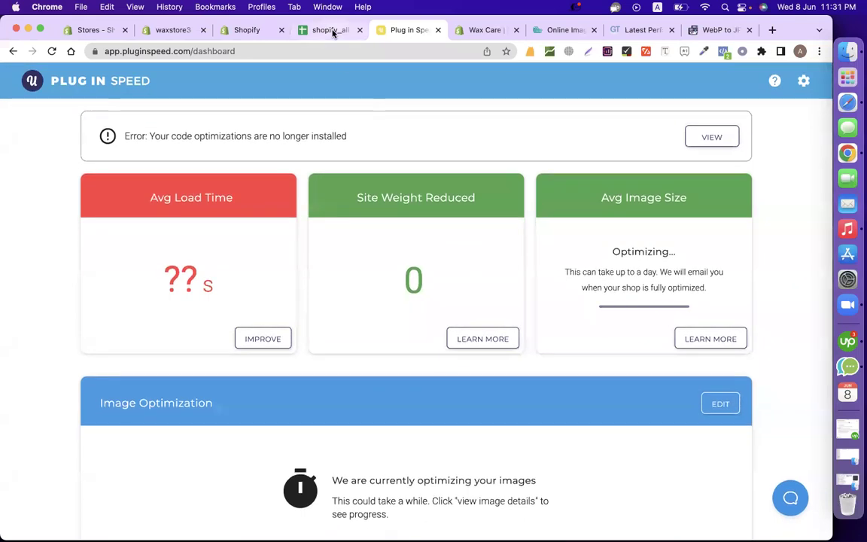
pyautogui.click(331, 30)
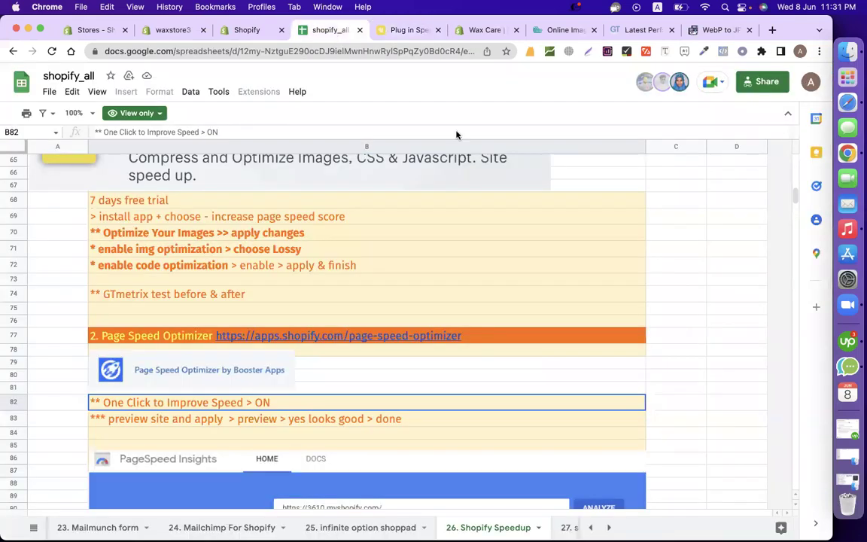
pyautogui.scroll(2, 494, 193)
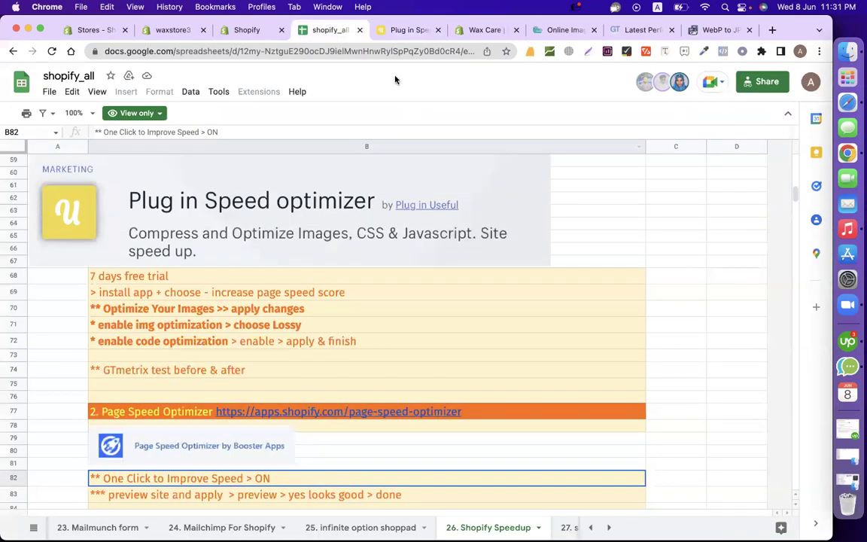
# Recheck the load time, site weight and image optimization cards on the Plug in Speed dashboard.
pyautogui.click(407, 30)
pyautogui.scroll(-3, 285, 263)
pyautogui.scroll(5, 299, 283)
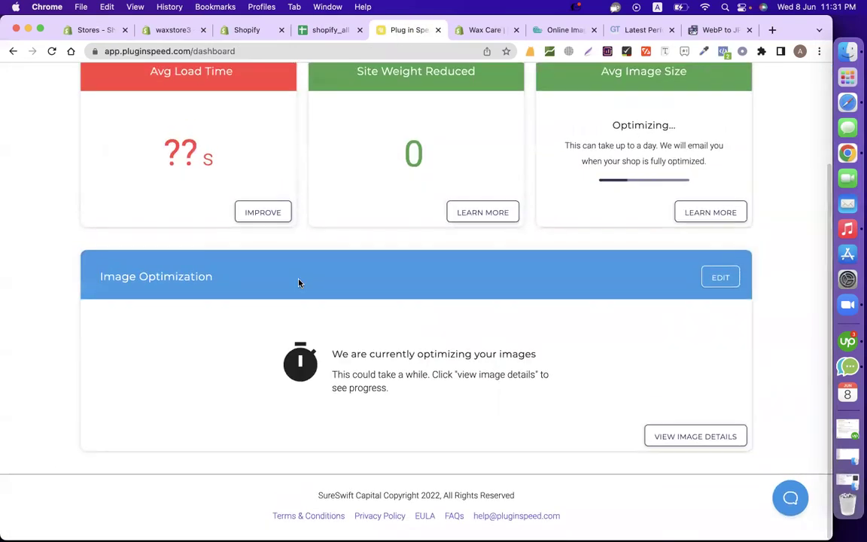
# Return to the shopify_all spreadsheet and review the China Speed Up entry and the speed check links below it.
pyautogui.click(317, 30)
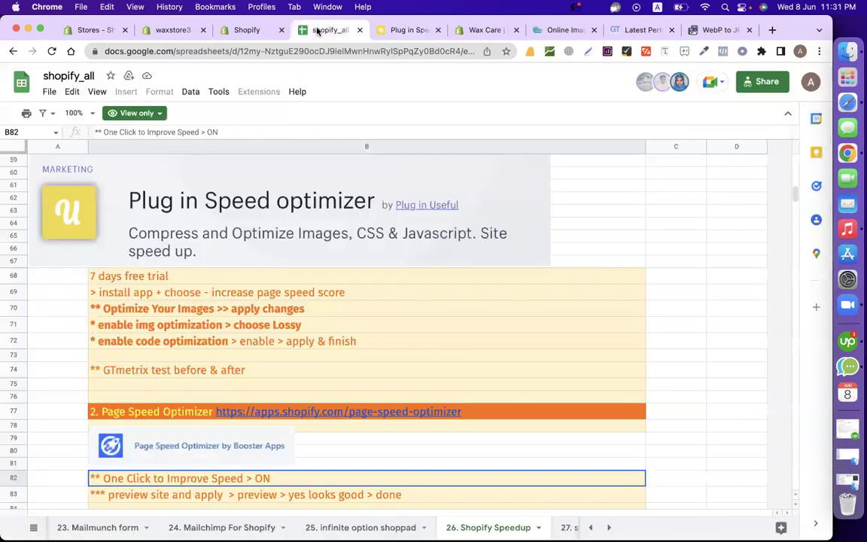
pyautogui.click(622, 283)
pyautogui.scroll(-6, 622, 285)
pyautogui.scroll(-4, 622, 285)
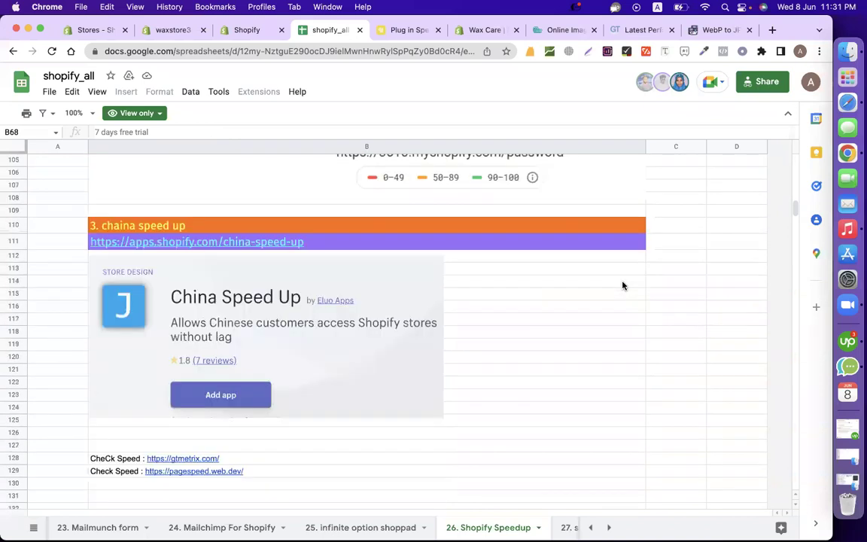
pyautogui.click(467, 254)
pyautogui.click(284, 242)
pyautogui.click(503, 321)
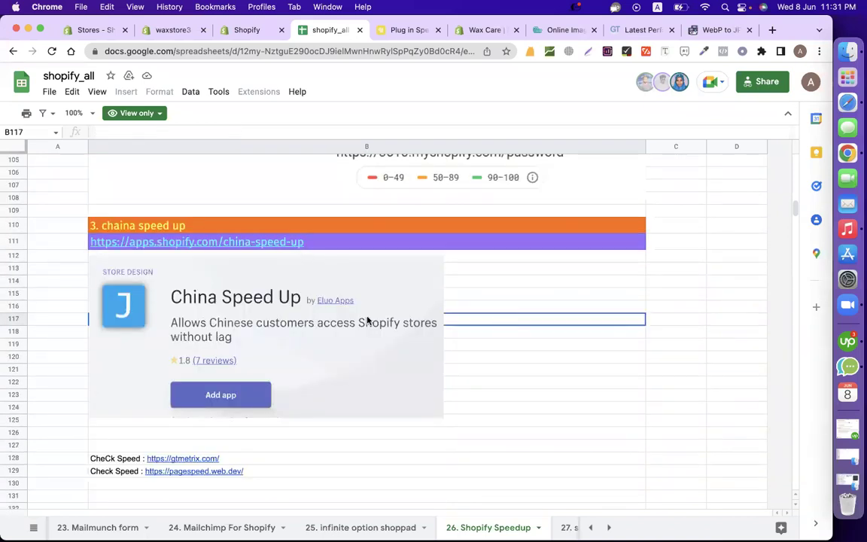
pyautogui.scroll(-4, 484, 352)
# Review the PageSpeed Insights, GTmetrix and Pingdom links under "check website speed by" at the start of the Shopify Speedup sheet.
pyautogui.scroll(20, 481, 352)
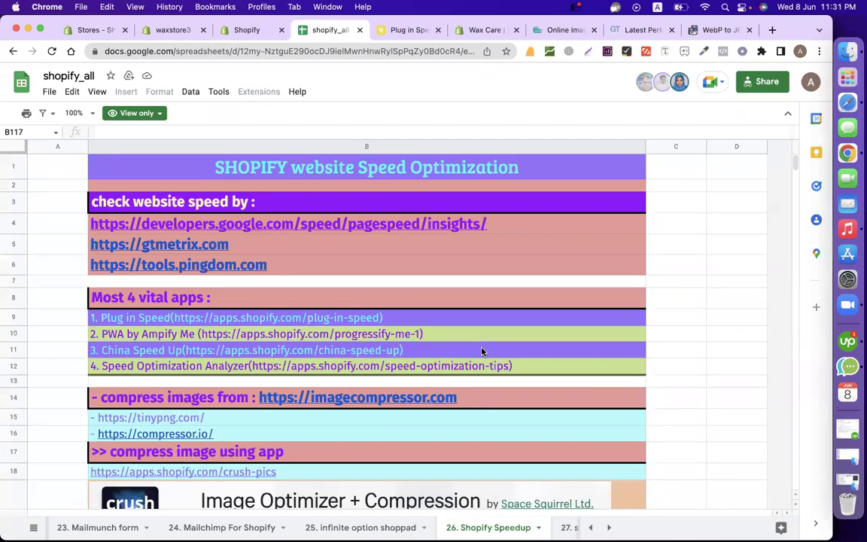
pyautogui.click(699, 293)
pyautogui.click(243, 233)
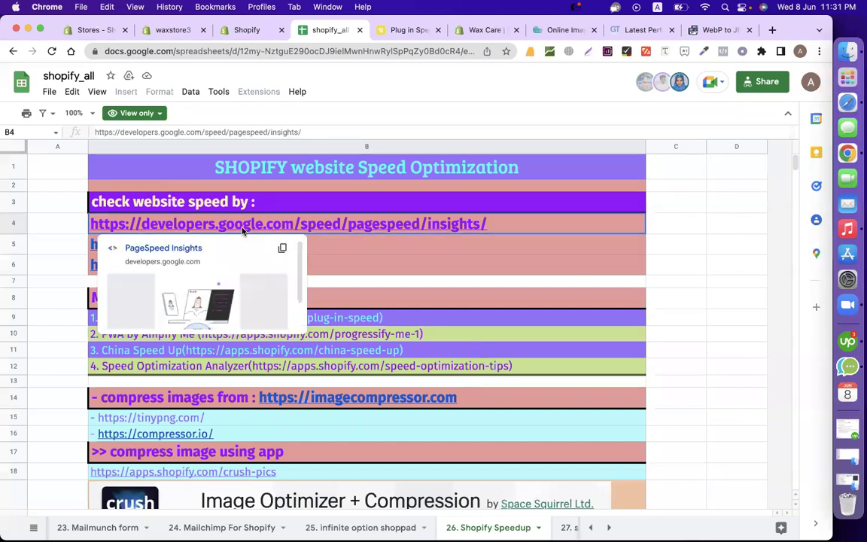
pyautogui.click(382, 253)
pyautogui.click(372, 224)
pyautogui.click(368, 244)
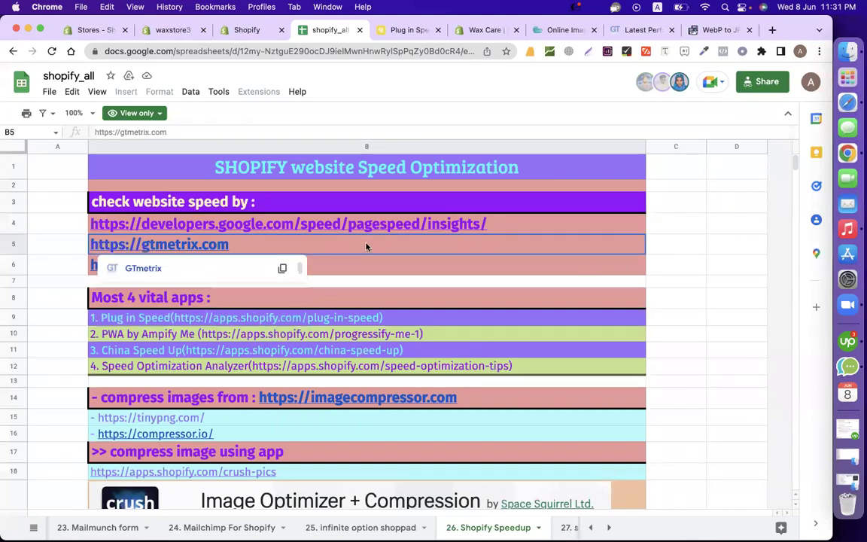
pyautogui.click(363, 264)
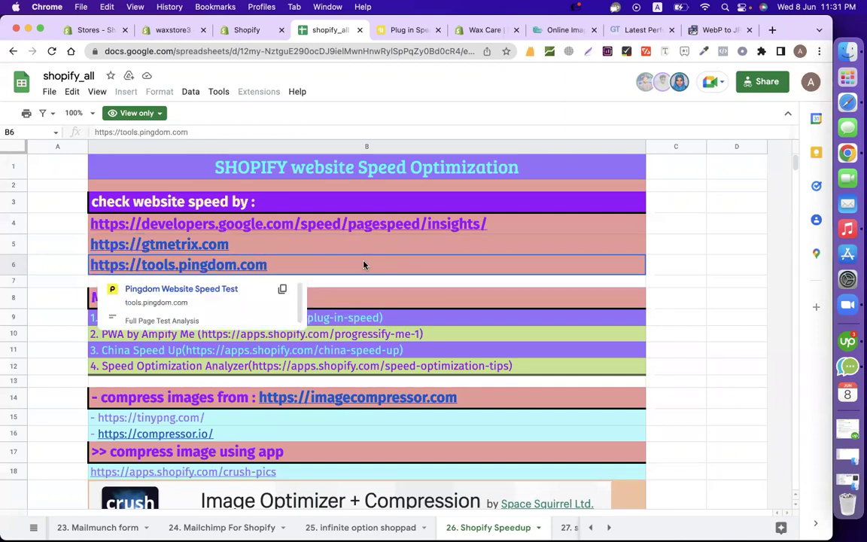
pyautogui.click(317, 231)
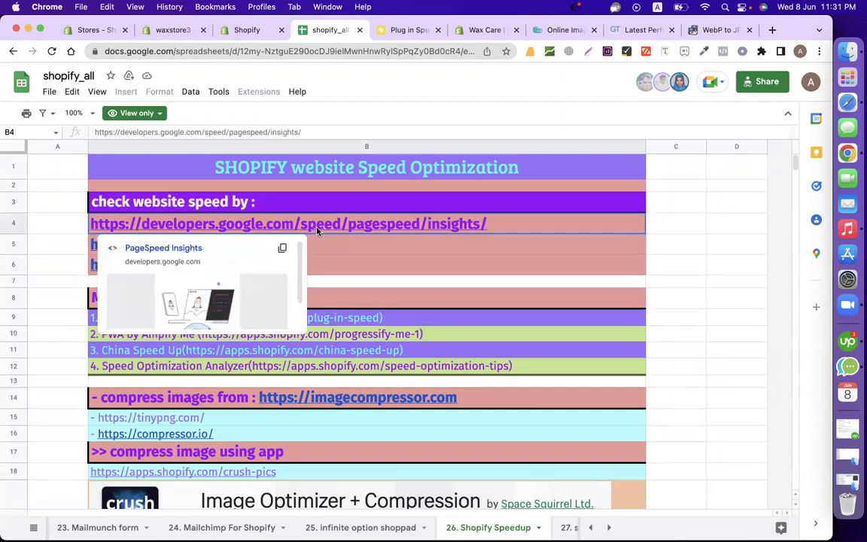
# View the GTmetrix performance report for waxstore3 and return to the store's Apps page.
pyautogui.click(629, 40)
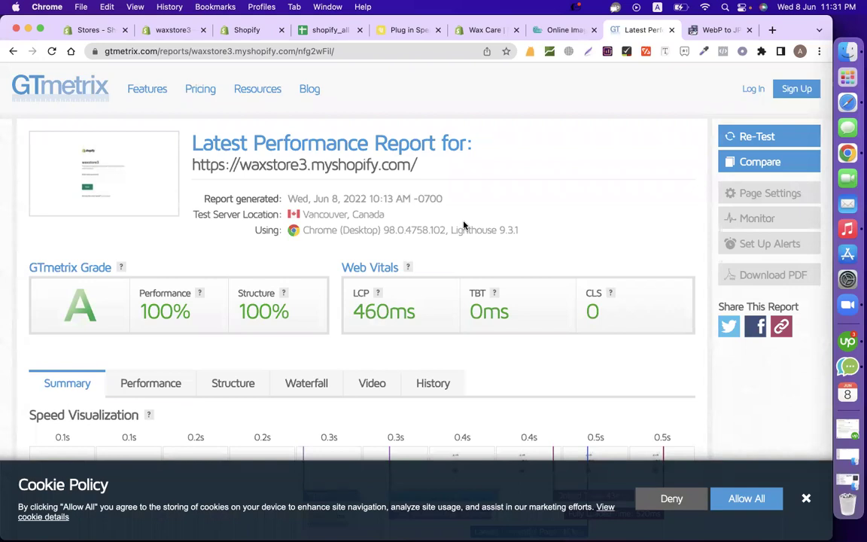
pyautogui.click(90, 31)
pyautogui.click(178, 31)
pyautogui.click(247, 30)
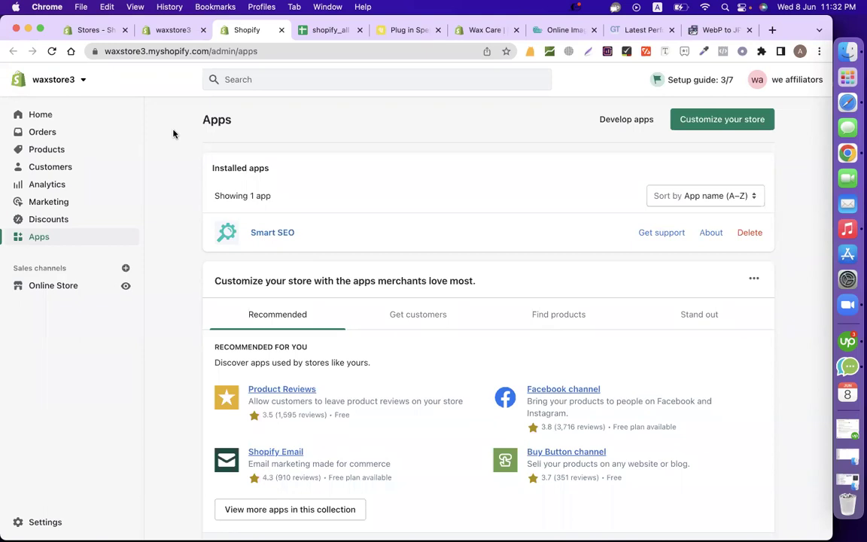
# Switch to the other Chrome profile and open the All Contracts list on Upwork.
pyautogui.click(799, 51)
pyautogui.click(665, 348)
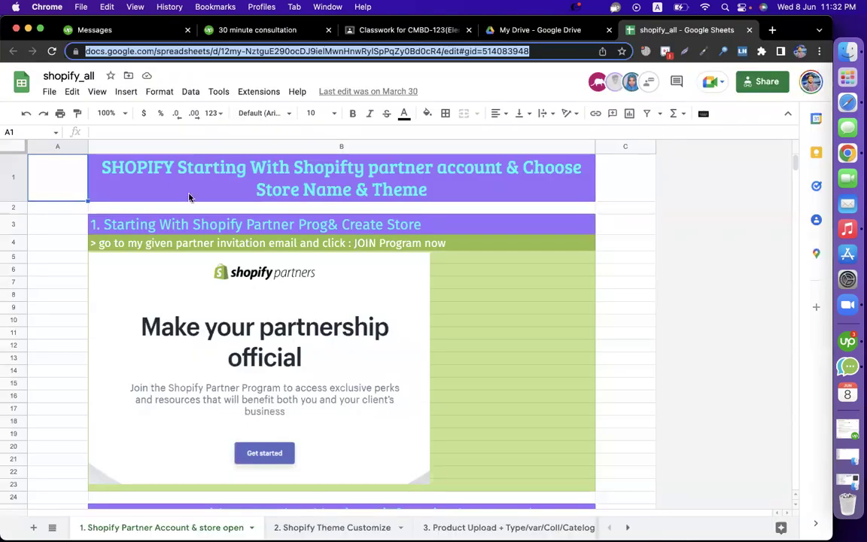
pyautogui.click(132, 30)
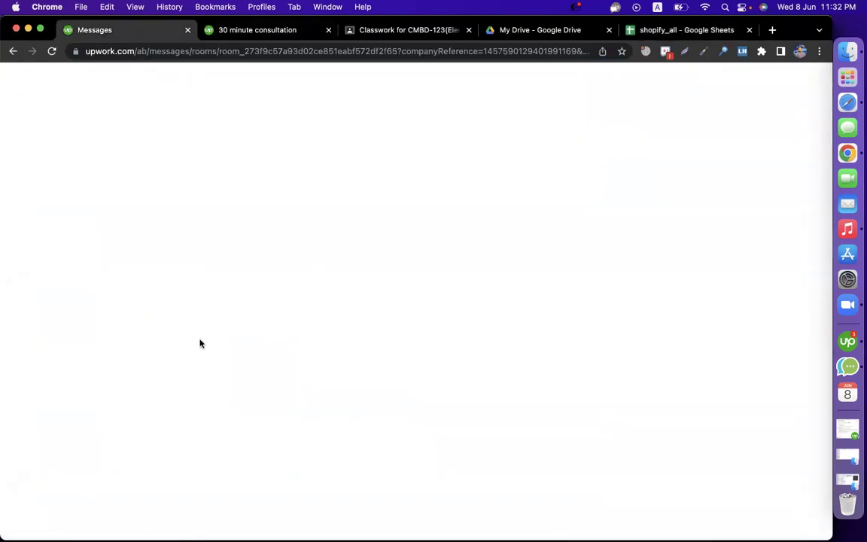
pyautogui.click(220, 32)
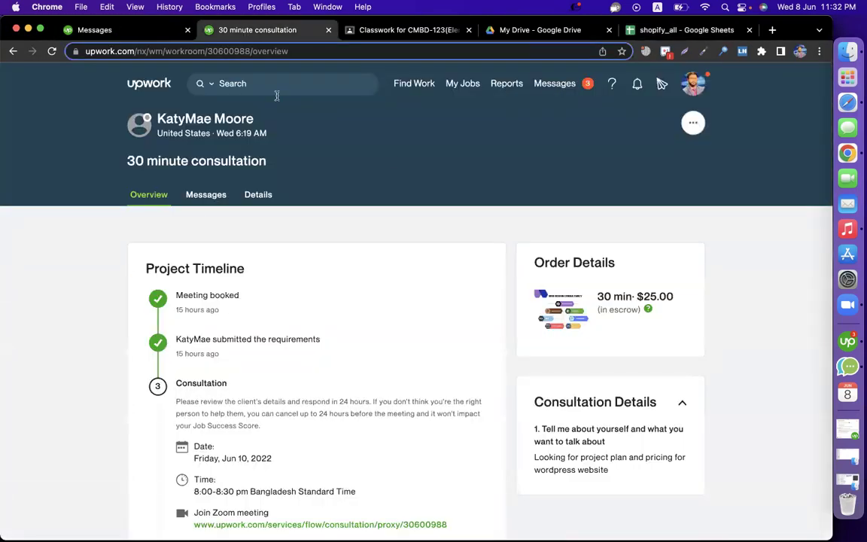
pyautogui.moveTo(462, 84)
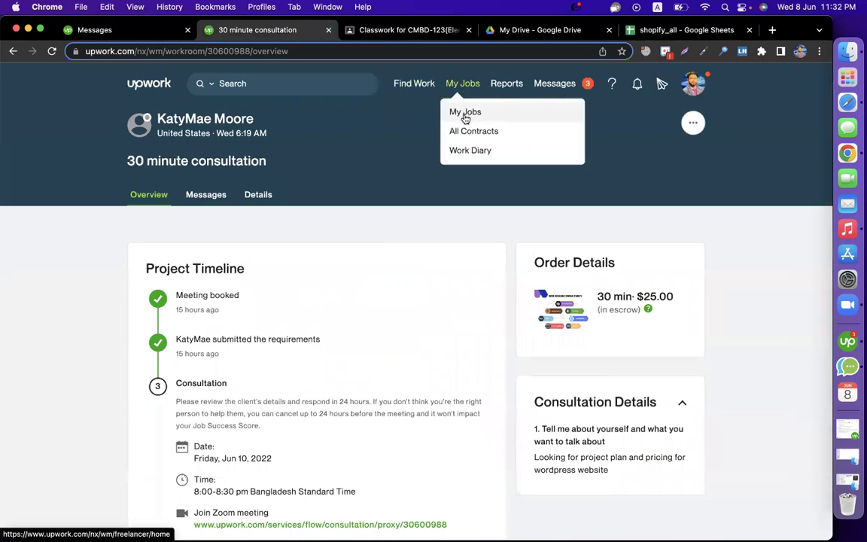
pyautogui.click(465, 114)
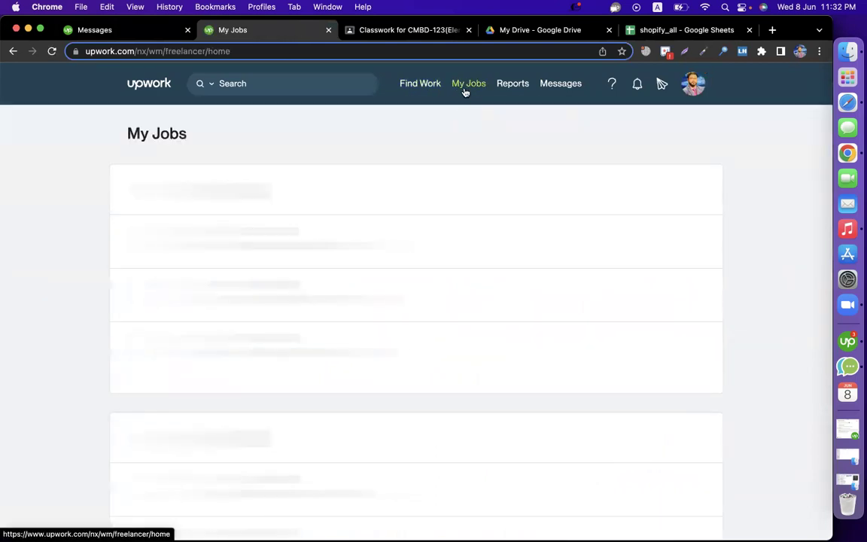
pyautogui.moveTo(470, 86)
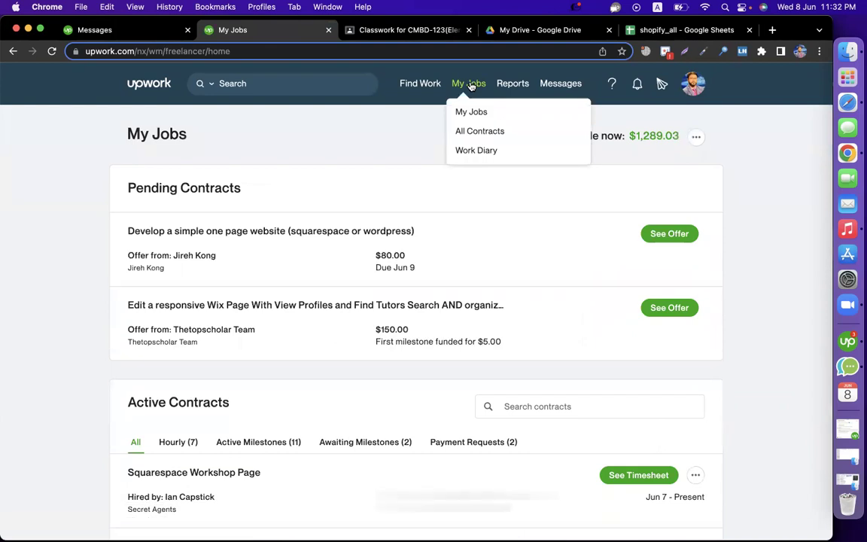
pyautogui.click(468, 137)
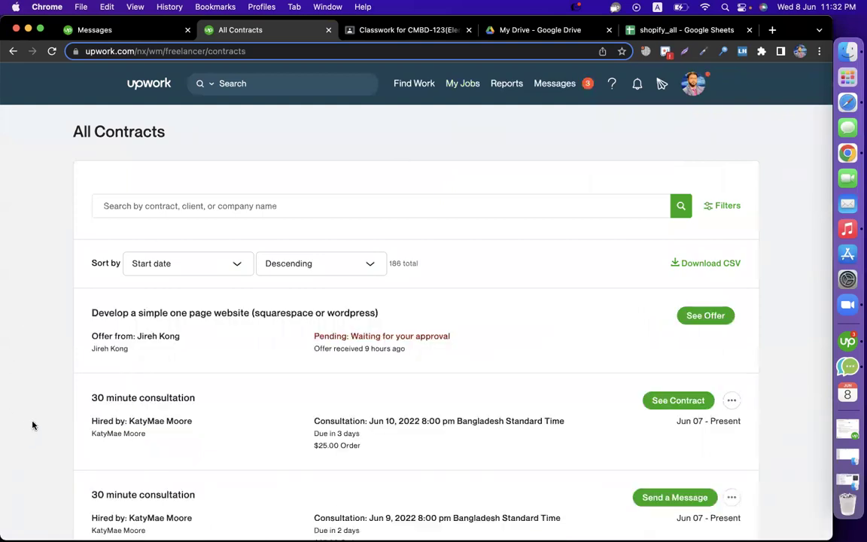
# Look through the Upwork contracts, search them for "shopify" and review the matching contracts.
pyautogui.scroll(-5, 31, 424)
pyautogui.scroll(-3, 32, 425)
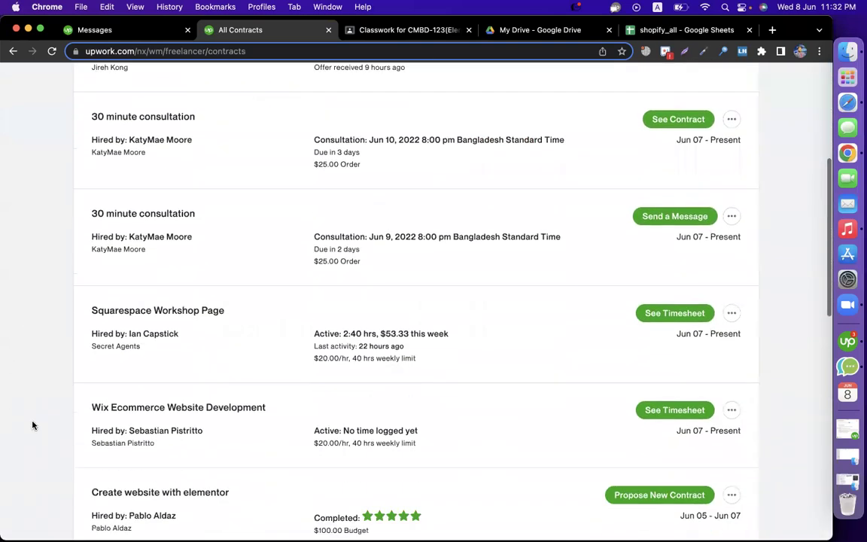
pyautogui.scroll(-15, 33, 425)
pyautogui.scroll(4, 32, 425)
pyautogui.scroll(10, 32, 425)
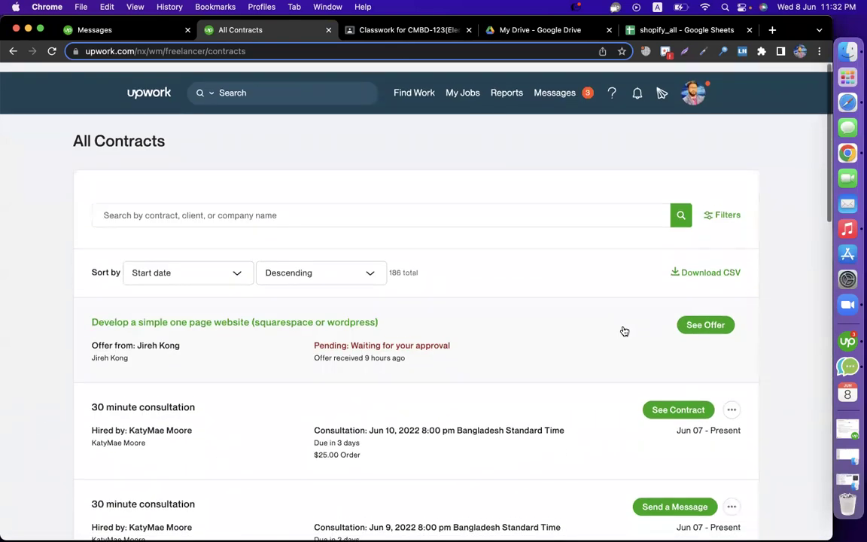
pyautogui.click(345, 198)
pyautogui.write('shopify')
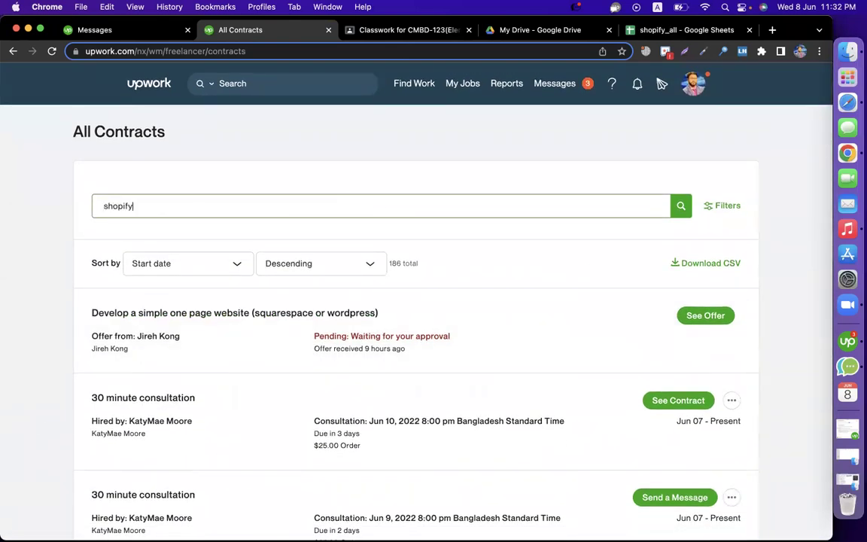
pyautogui.press('Return')
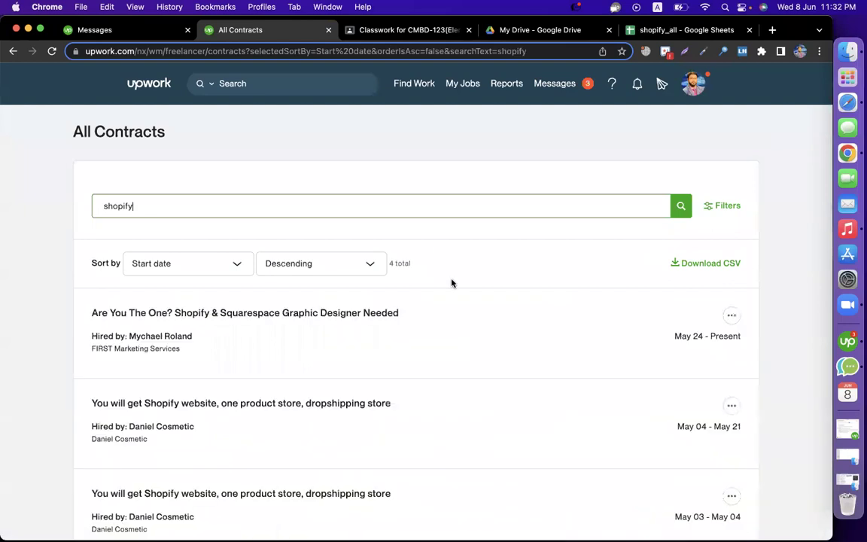
pyautogui.scroll(-5, 30, 318)
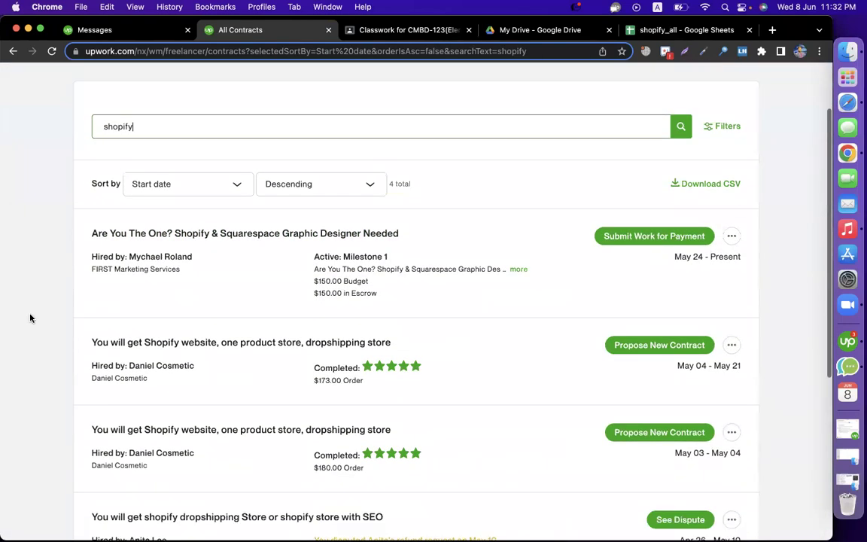
pyautogui.scroll(1, 30, 317)
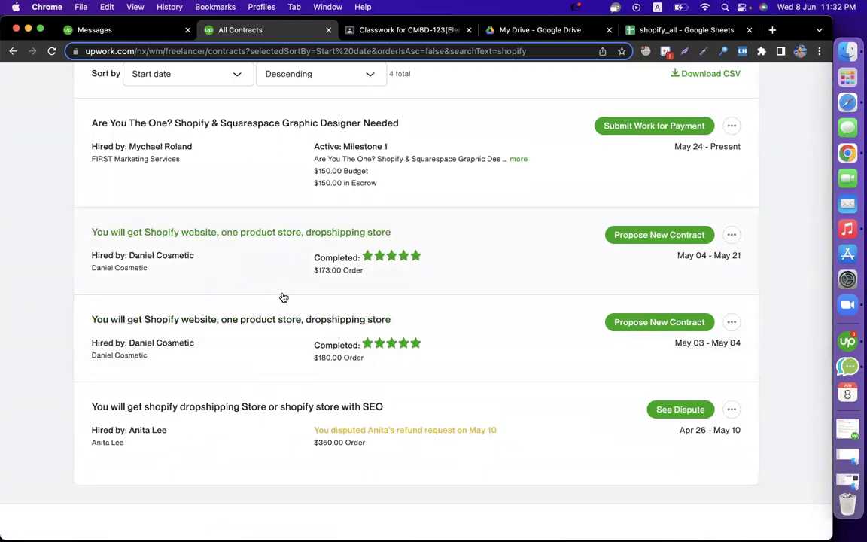
# Open both completed "You will get Shopify website, one product store, dropshipping store" contracts in new tabs and view their order details.
pyautogui.rightClick(266, 236)
pyautogui.click(286, 243)
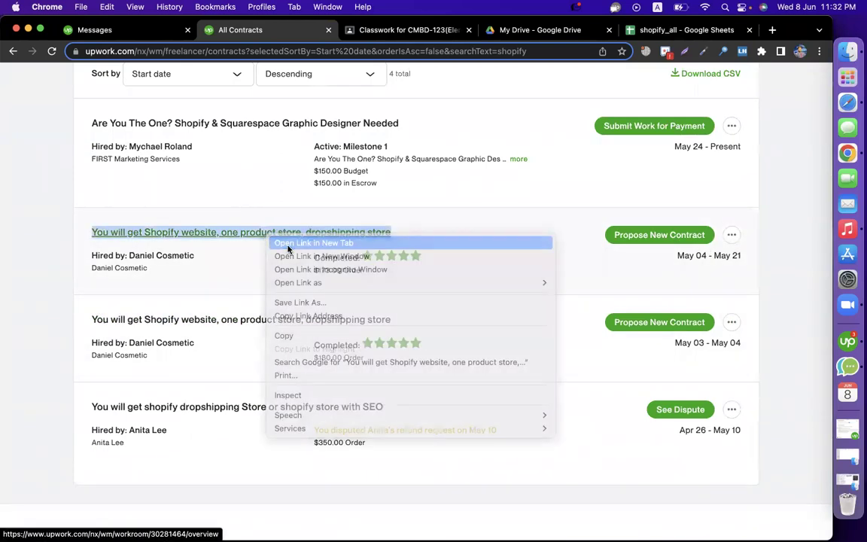
pyautogui.click(331, 34)
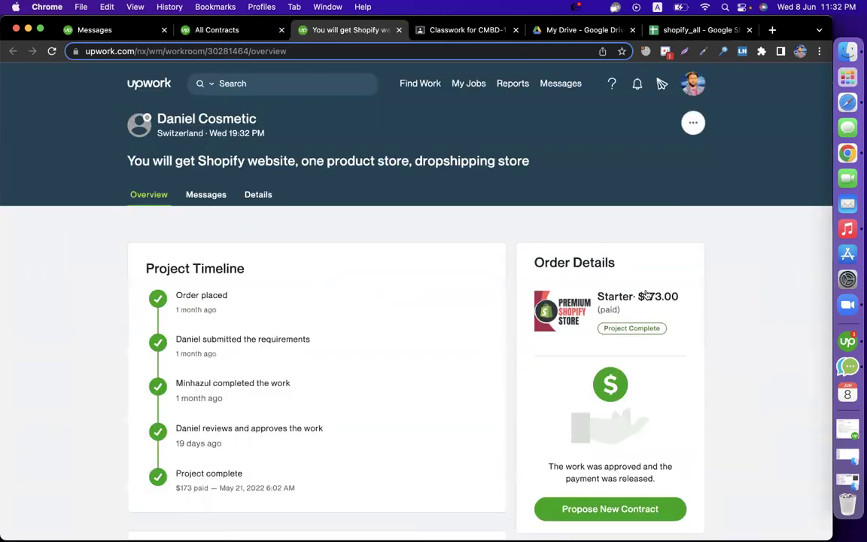
pyautogui.click(238, 33)
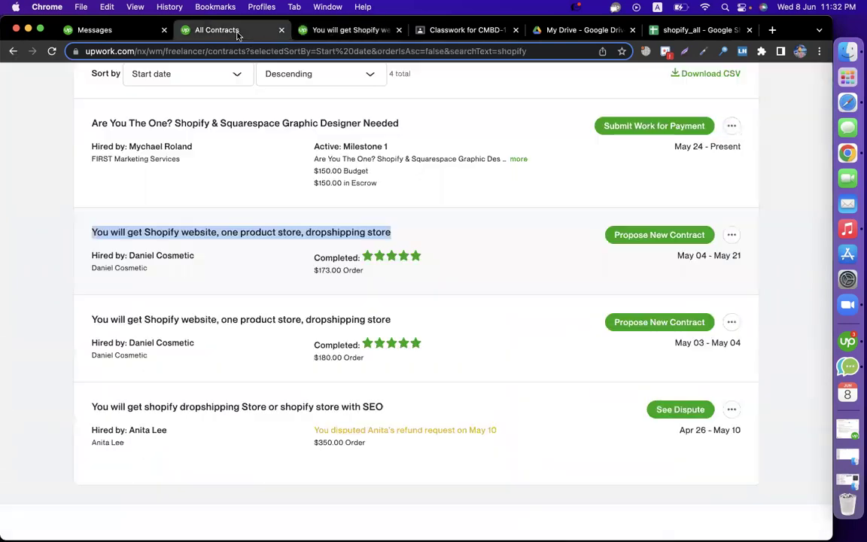
pyautogui.rightClick(218, 320)
pyautogui.click(226, 325)
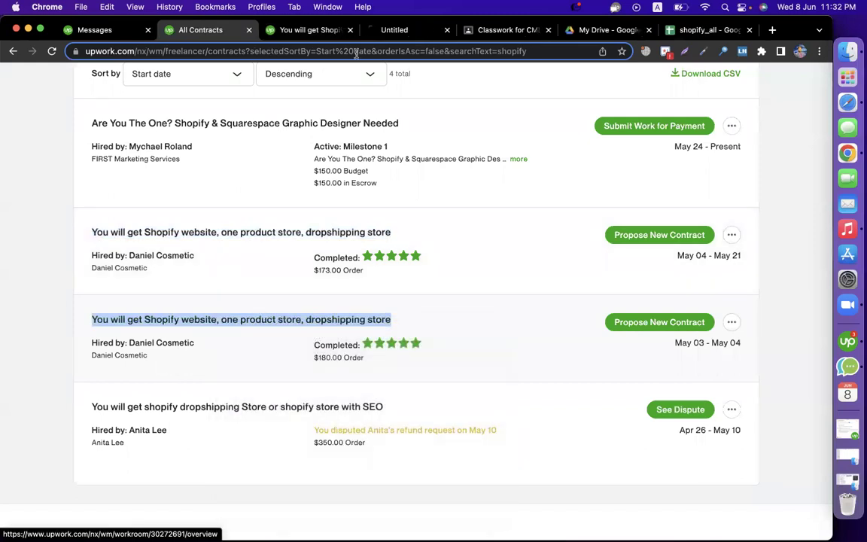
pyautogui.click(402, 31)
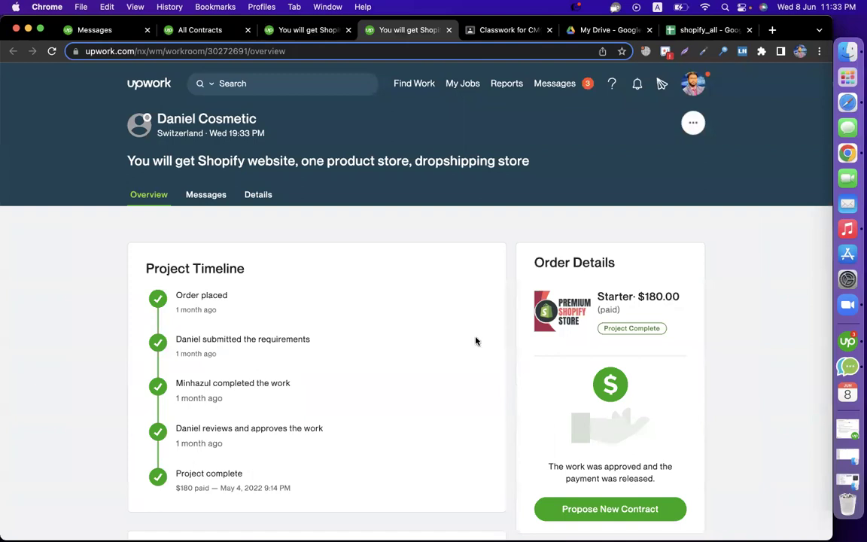
# Look over the recent files of the $180 contract and expand its submitted requirements to read them.
pyautogui.scroll(-5, 430, 370)
pyautogui.scroll(-4, 429, 371)
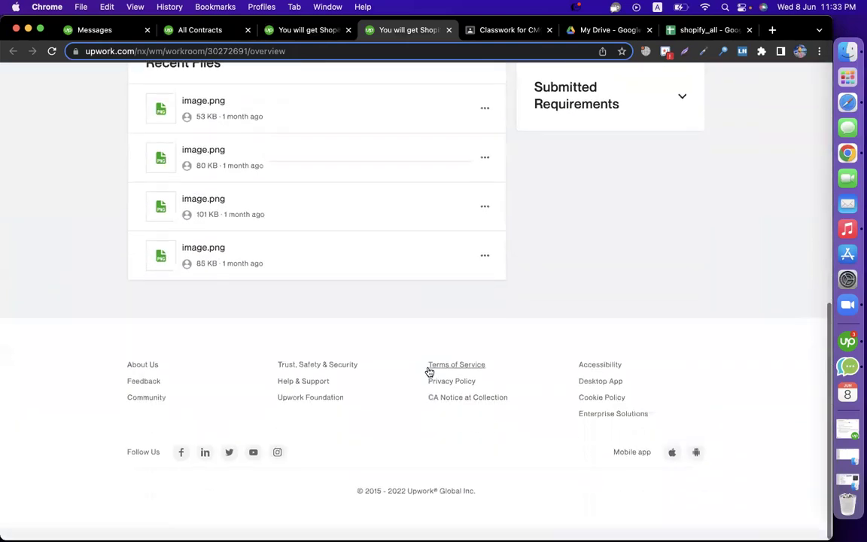
pyautogui.scroll(3, 429, 371)
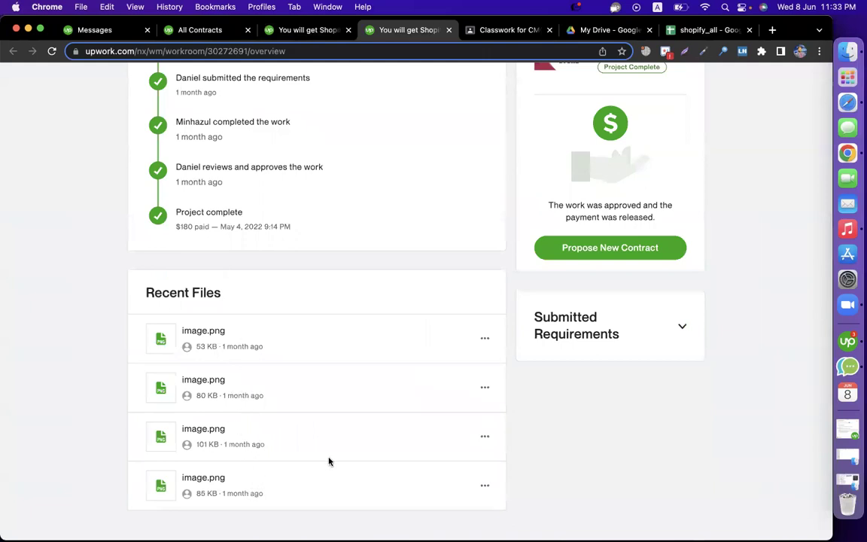
pyautogui.click(672, 327)
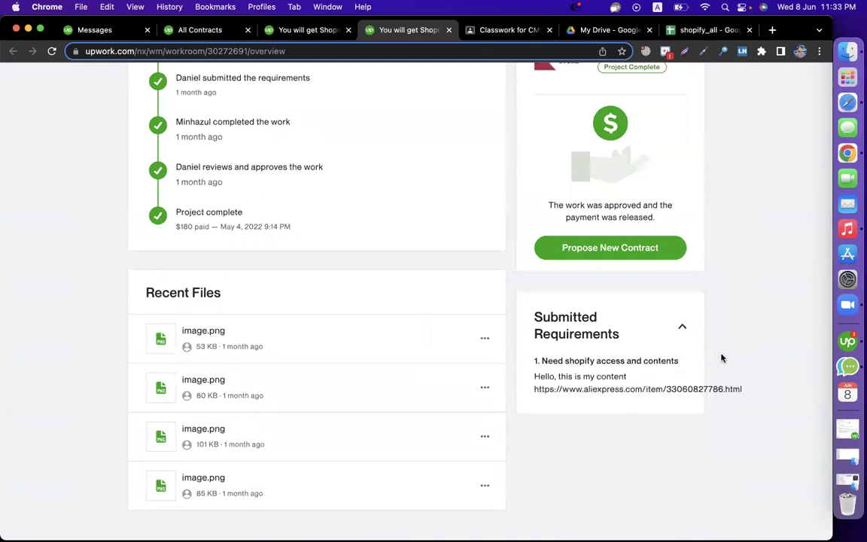
pyautogui.scroll(-3, 719, 353)
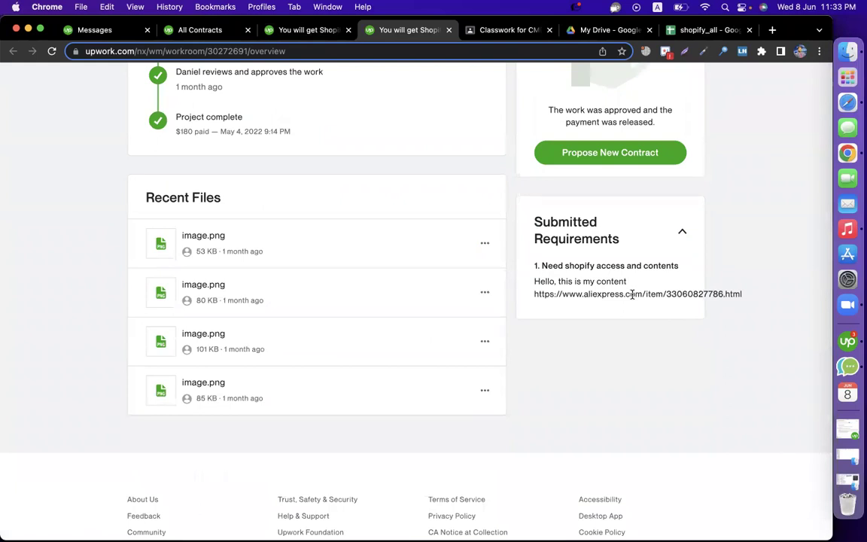
pyautogui.scroll(3, 606, 332)
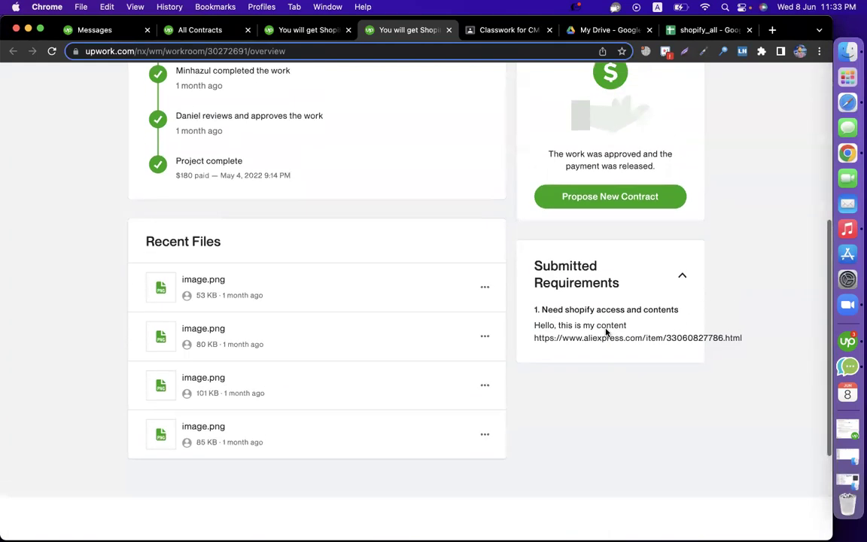
# Copy the AliExpress product link from the submitted requirements and open it in a new tab.
pyautogui.moveTo(533, 354); pyautogui.dragTo(733, 363)
pyautogui.press('super+c')
pyautogui.press('super+t')
pyautogui.press('super+v')
pyautogui.press('Return')
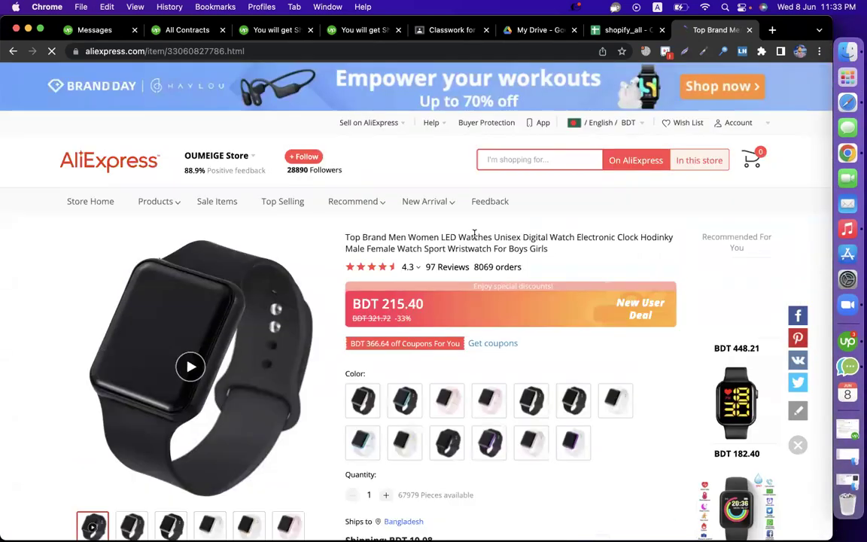
# View the order description and details of the $173 Upwork contract.
pyautogui.click(280, 32)
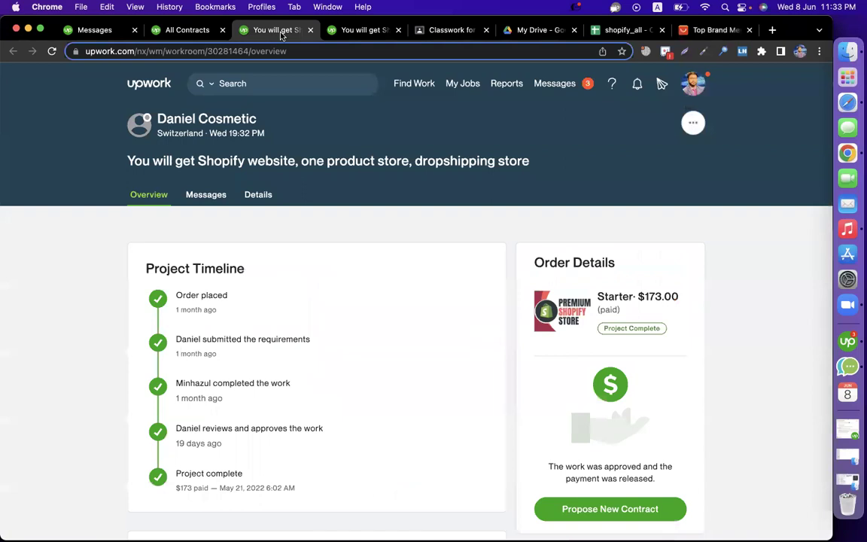
pyautogui.click(255, 195)
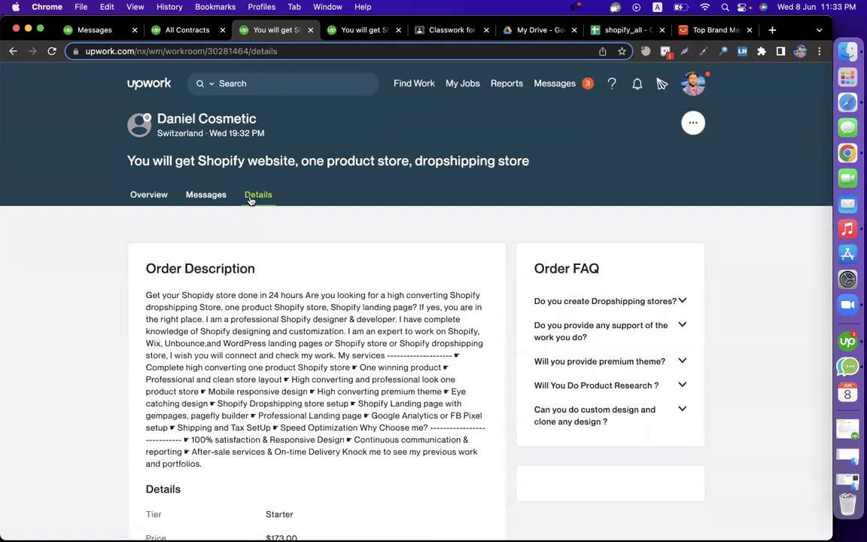
pyautogui.scroll(-3, 525, 371)
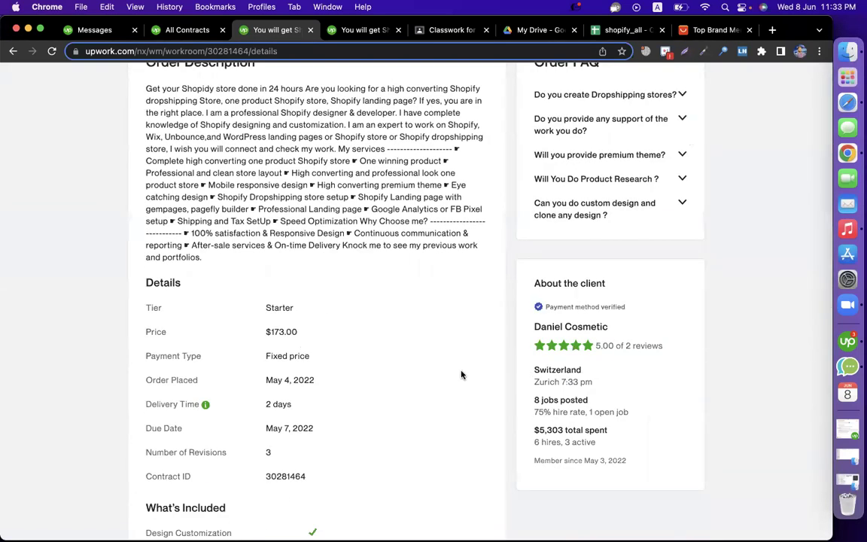
pyautogui.scroll(-5, 461, 374)
pyautogui.scroll(6, 461, 374)
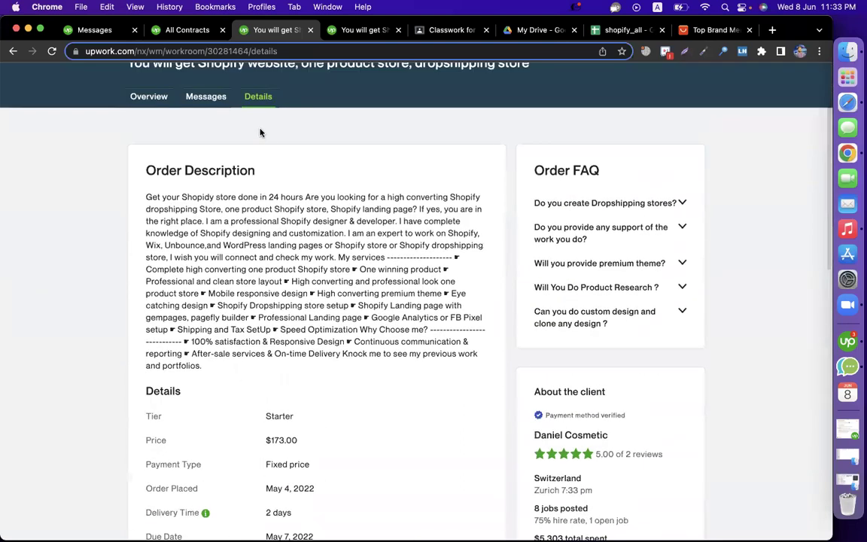
# Read back through the $173 contract's message history to the start of the project.
pyautogui.click(216, 98)
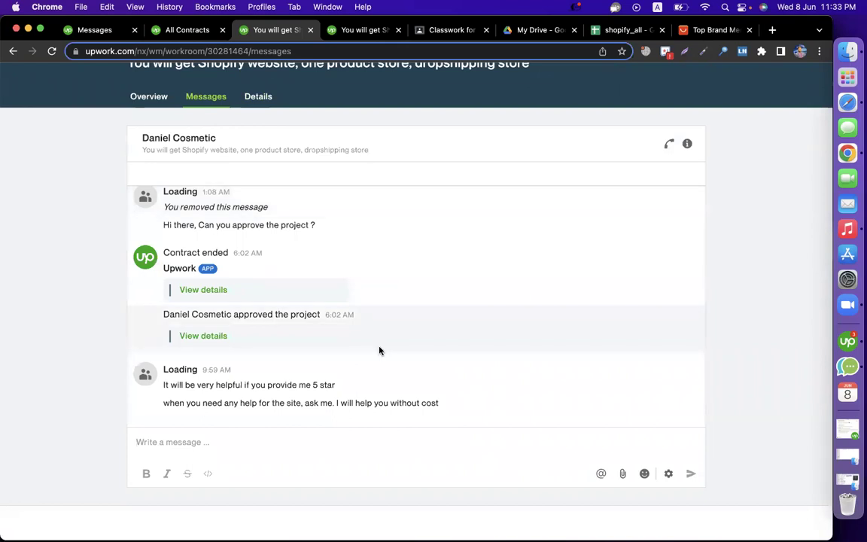
pyautogui.scroll(5, 379, 351)
pyautogui.scroll(3, 380, 350)
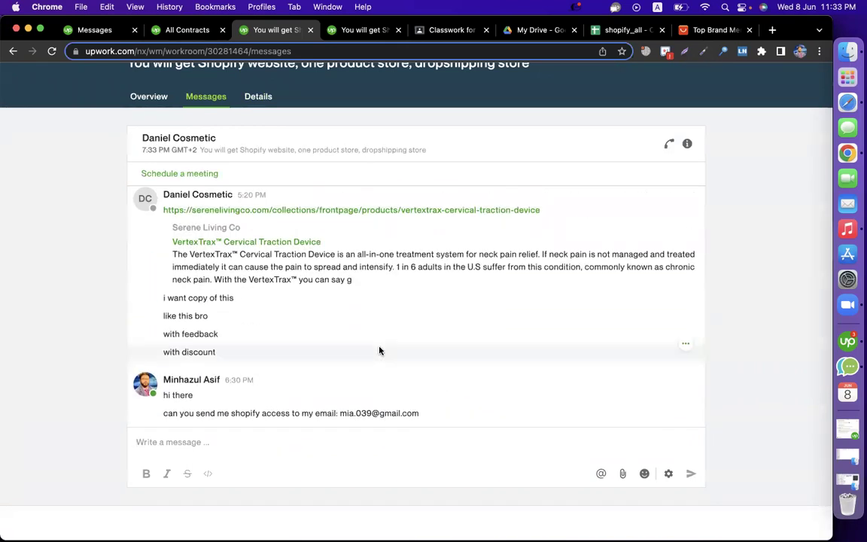
pyautogui.scroll(6, 379, 351)
pyautogui.scroll(10, 379, 351)
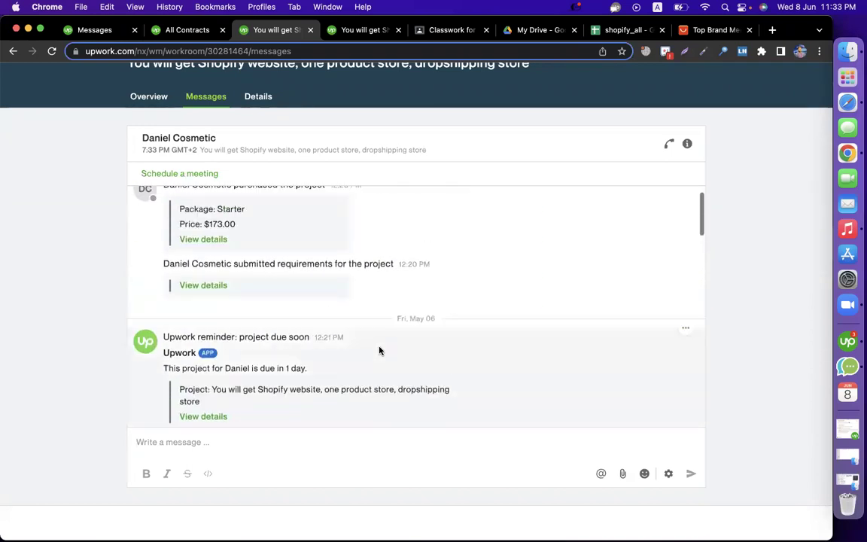
pyautogui.scroll(5, 379, 351)
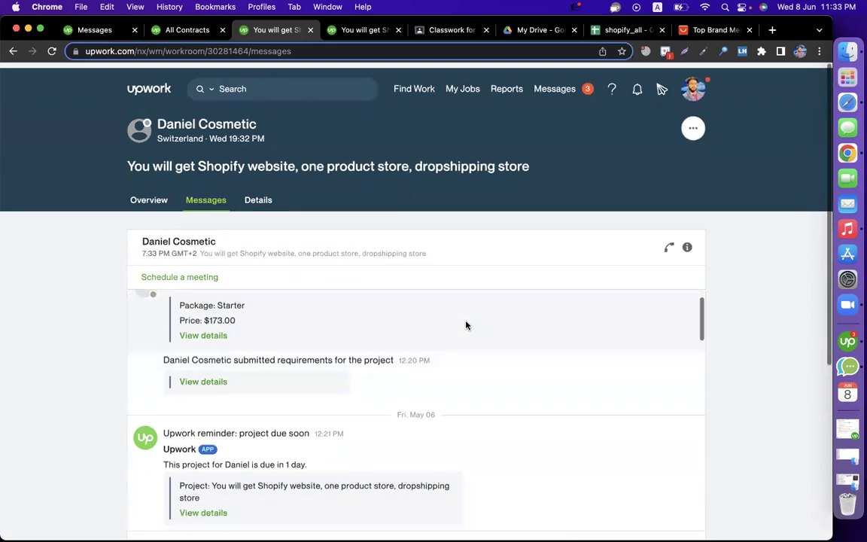
pyautogui.scroll(-5, 465, 325)
# Find the finished store's myshopify link in the $180 contract's messages, open it and dismiss the newsletter popup.
pyautogui.click(182, 30)
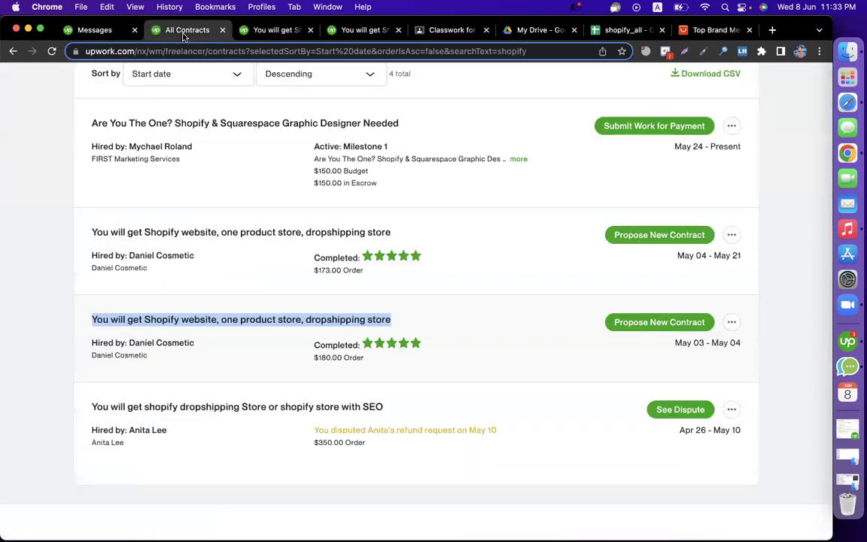
pyautogui.click(351, 38)
pyautogui.scroll(10, 370, 213)
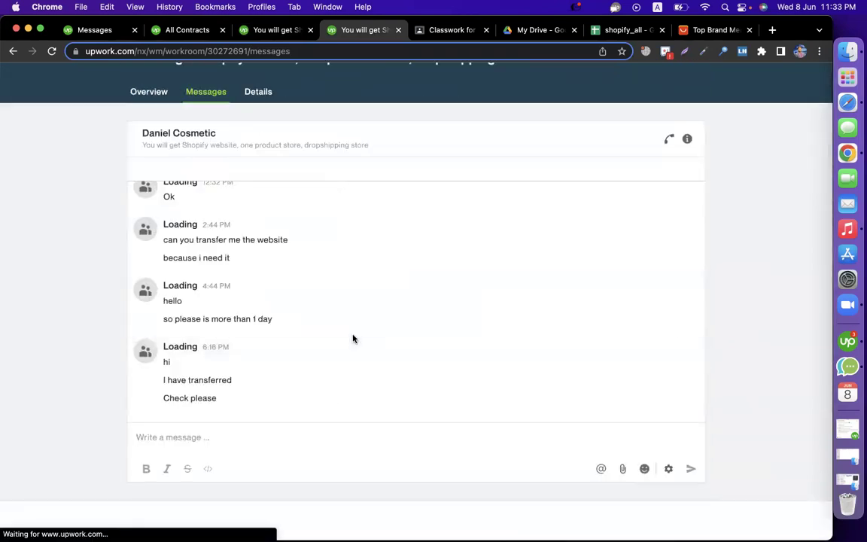
pyautogui.scroll(3, 353, 339)
pyautogui.scroll(-4, 353, 338)
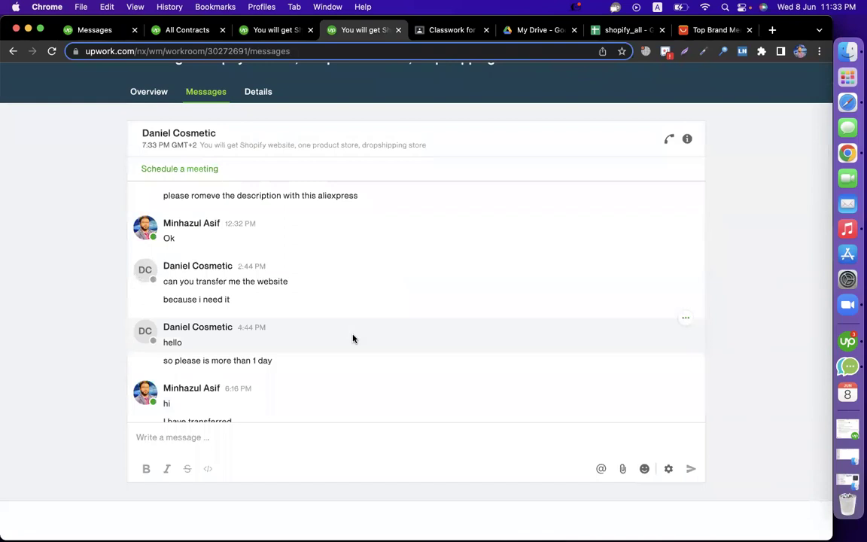
pyautogui.scroll(-8, 352, 339)
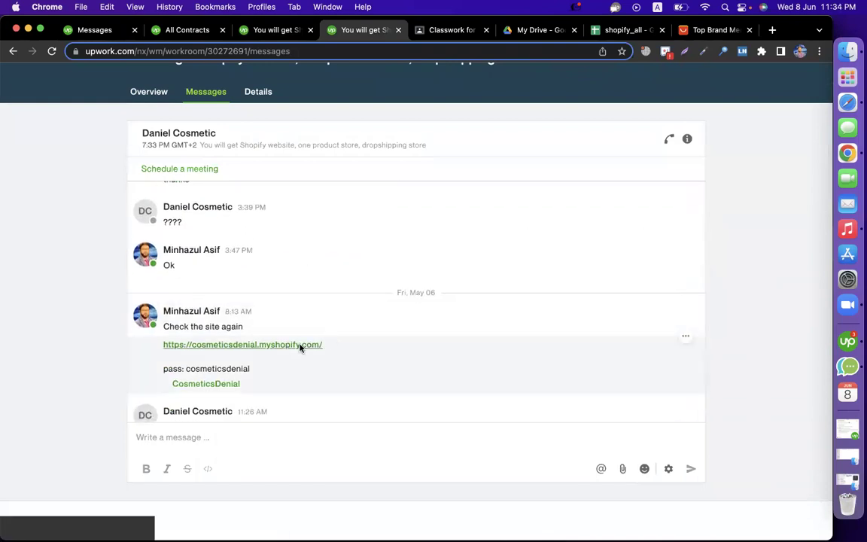
pyautogui.click(299, 345)
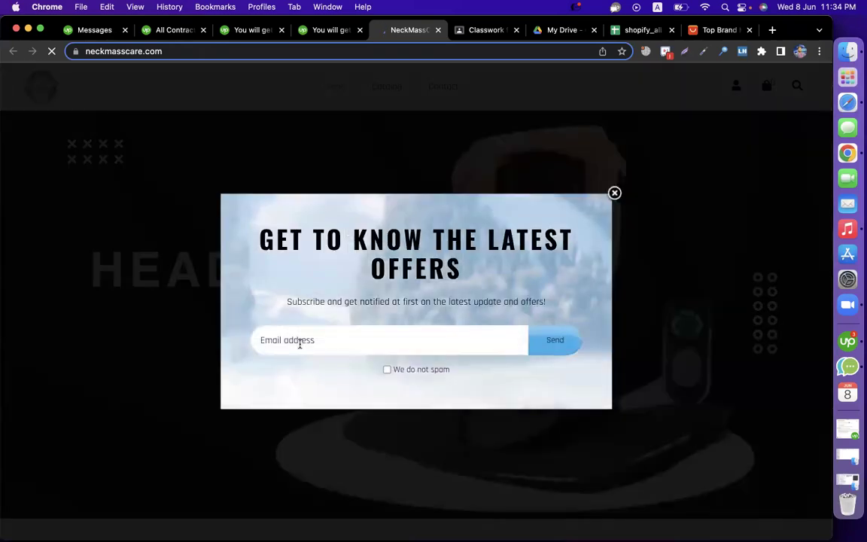
pyautogui.click(615, 194)
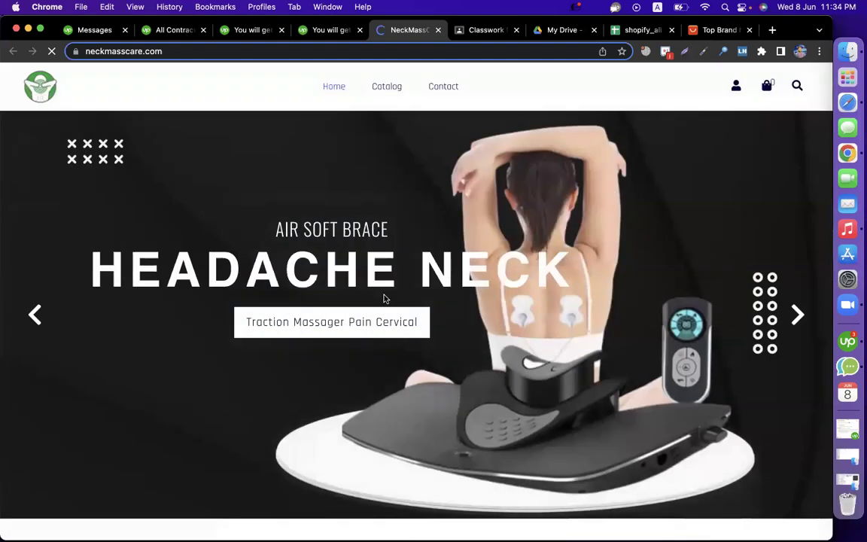
# Return to the $180 contract and look over its order details and submitted requirements.
pyautogui.click(331, 30)
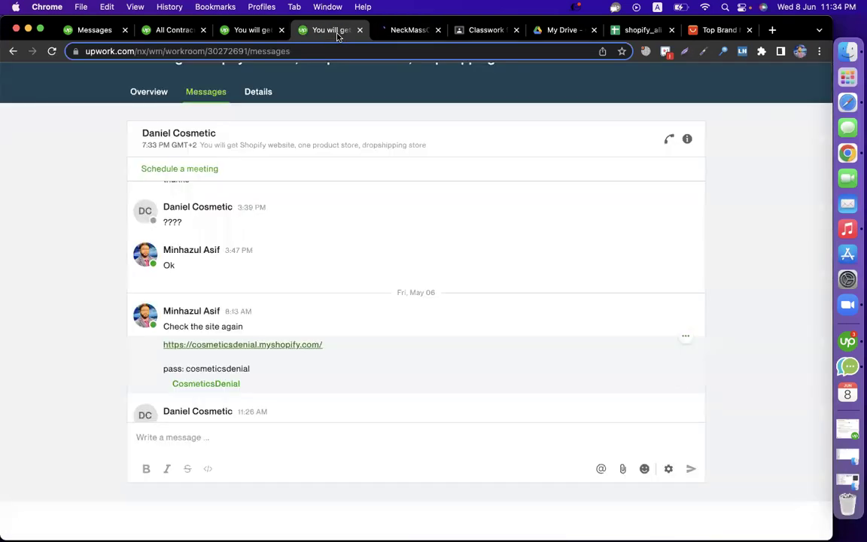
pyautogui.scroll(3, 64, 335)
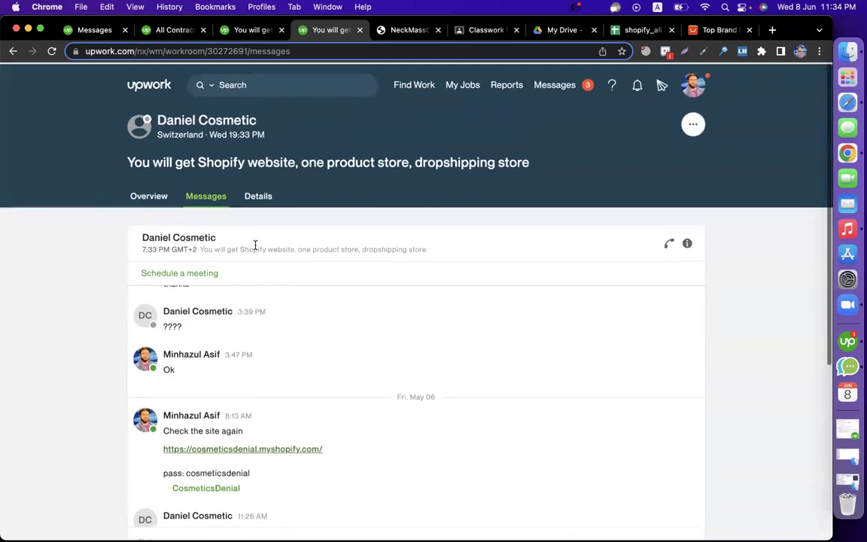
pyautogui.click(254, 198)
pyautogui.scroll(-3, 584, 259)
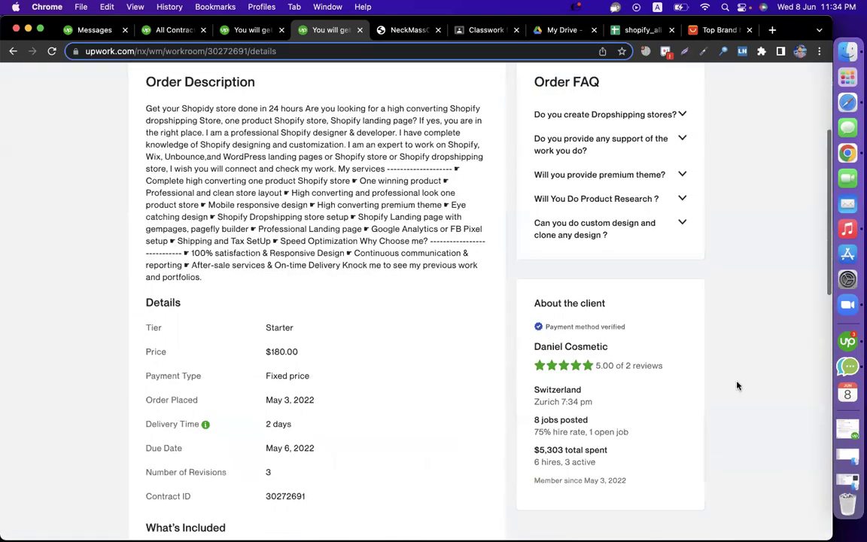
pyautogui.scroll(-3, 737, 386)
pyautogui.scroll(10, 736, 386)
pyautogui.click(149, 142)
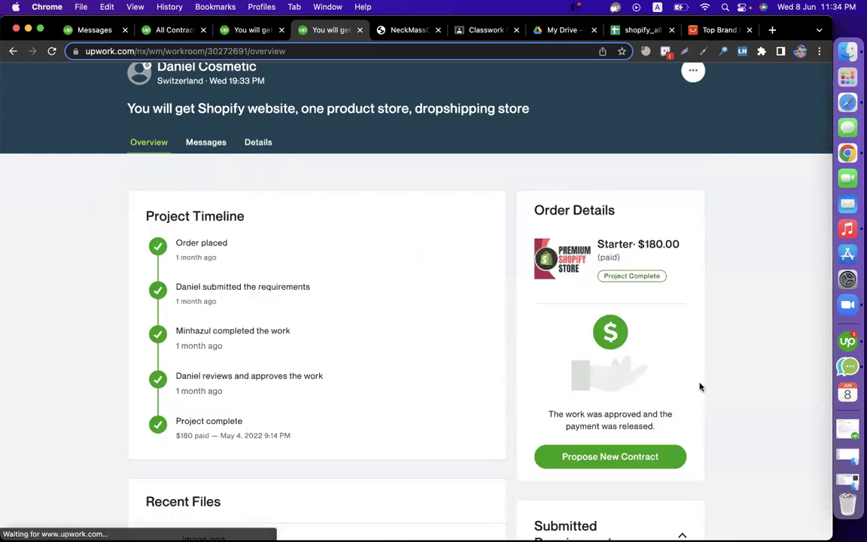
pyautogui.scroll(-5, 699, 387)
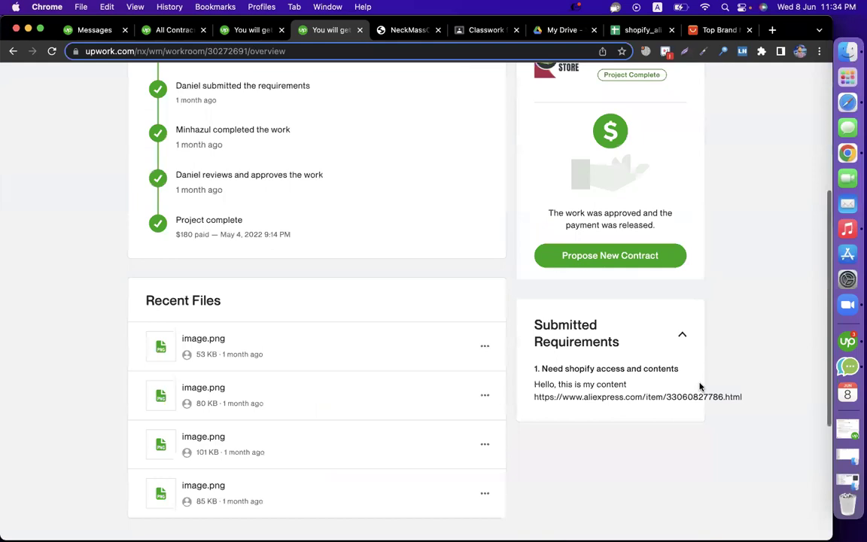
pyautogui.tripleClick(582, 400)
pyautogui.click(535, 406)
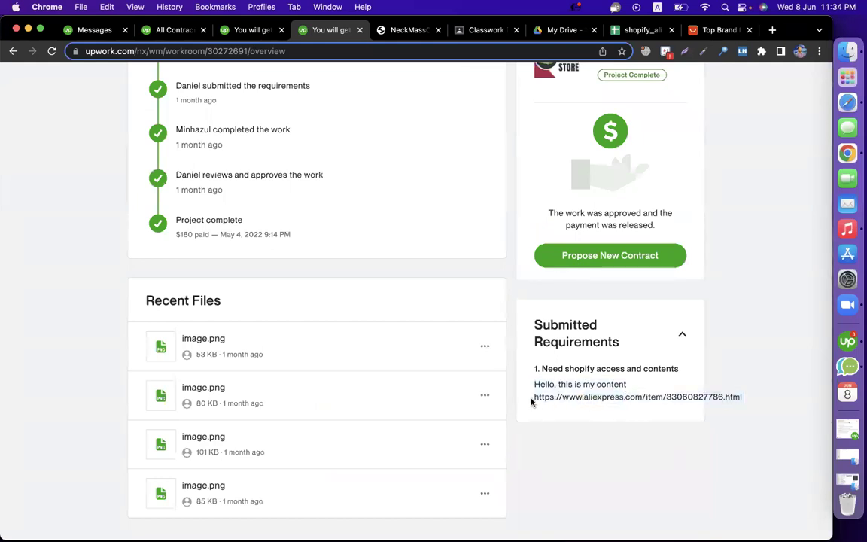
pyautogui.moveTo(540, 396); pyautogui.dragTo(724, 406)
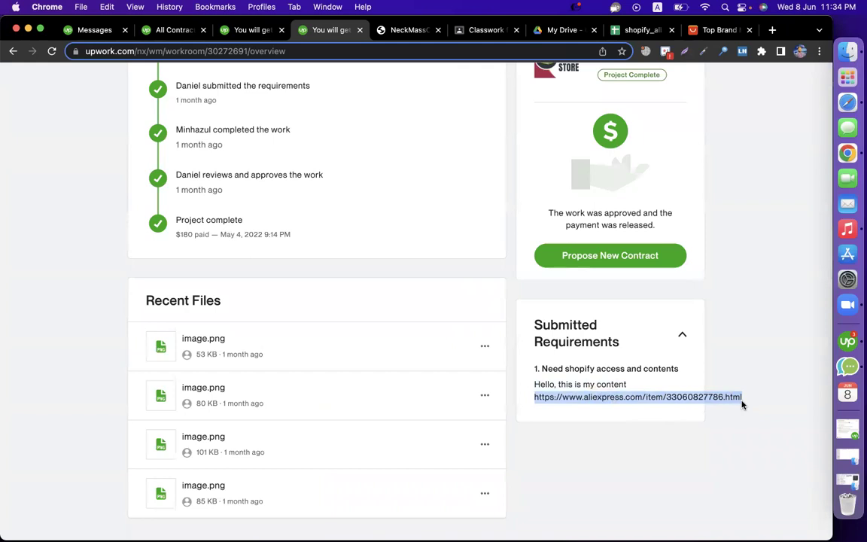
pyautogui.click(486, 30)
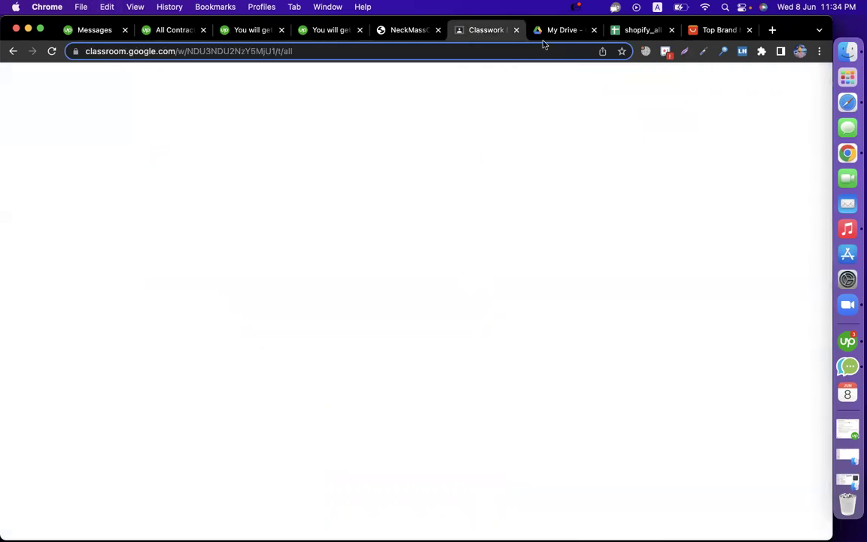
pyautogui.click(722, 30)
pyautogui.click(368, 52)
pyautogui.write('https://www.aliexpress.com/item/33060827786.html')
pyautogui.press('Return')
pyautogui.moveTo(707, 31); pyautogui.dragTo(647, 31)
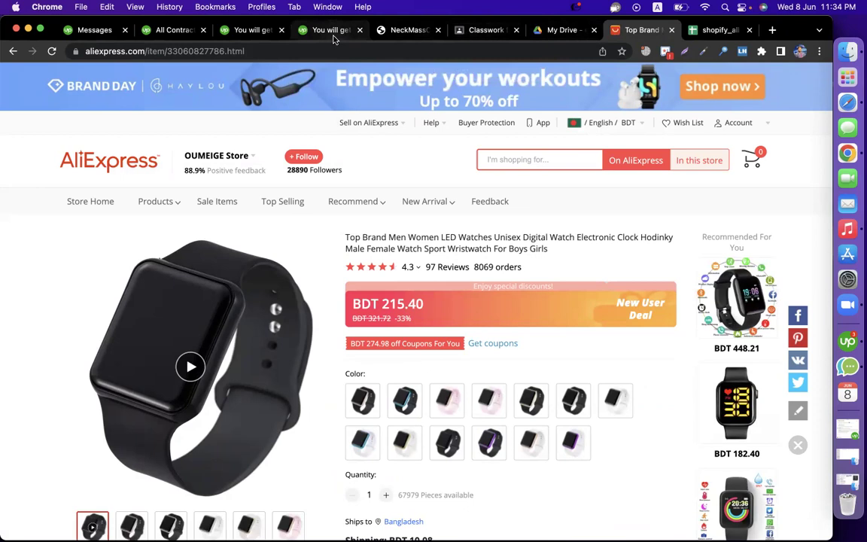
# Review the $180 contract's overview again, and show the submitted requirements on the $173 contract's overview.
pyautogui.click(331, 30)
pyautogui.scroll(5, 282, 152)
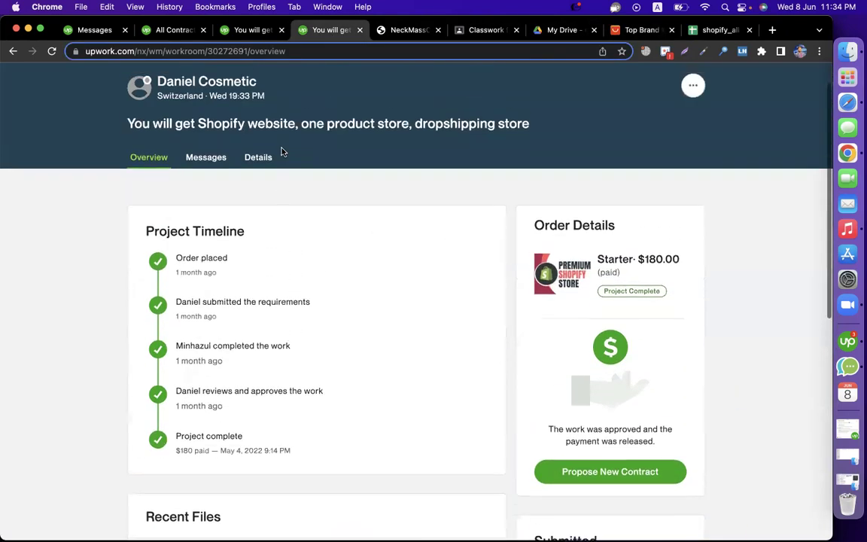
pyautogui.scroll(2, 282, 152)
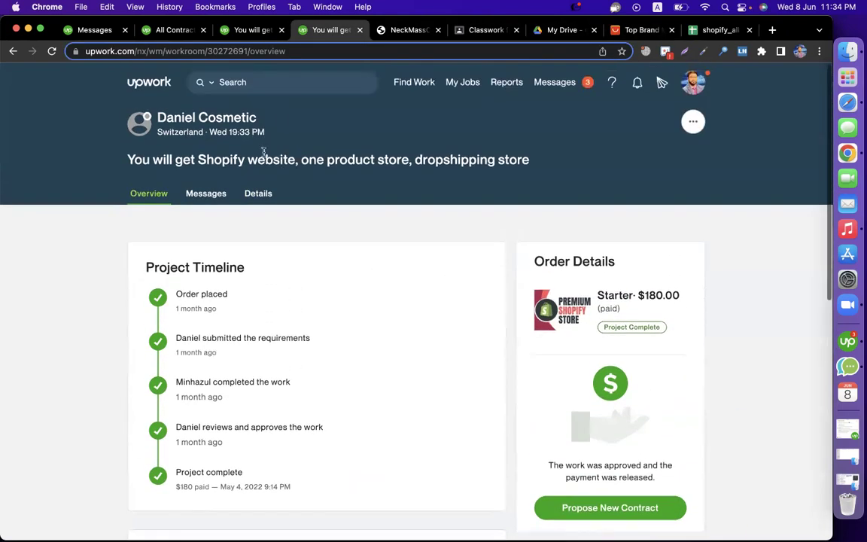
pyautogui.click(261, 31)
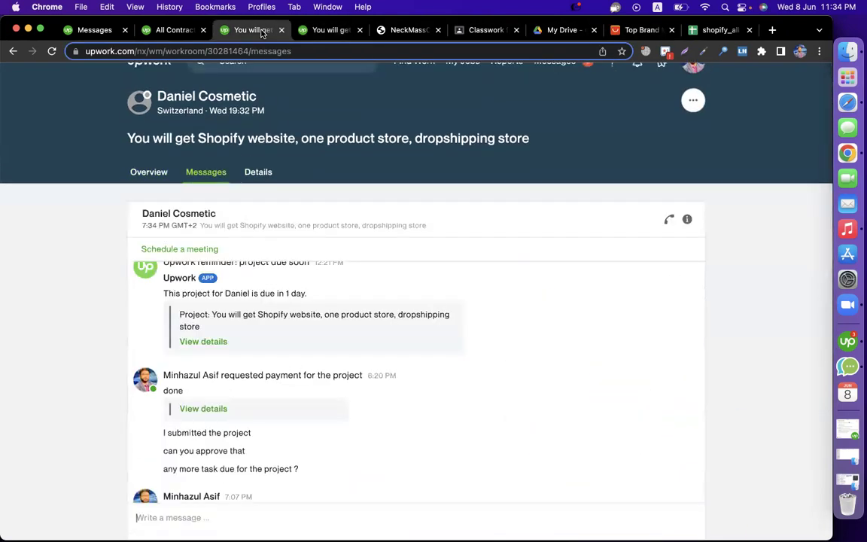
pyautogui.click(248, 173)
pyautogui.click(161, 173)
pyautogui.scroll(-5, 614, 378)
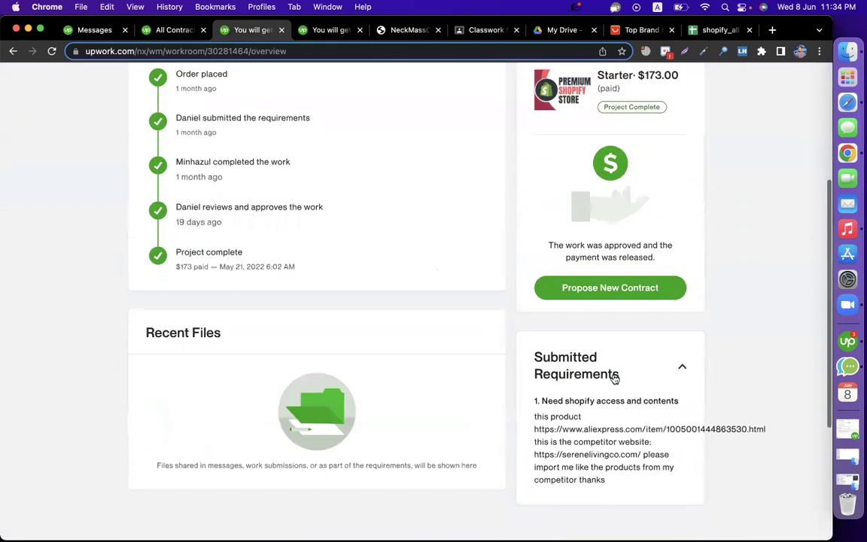
# Copy the product link aliexpress.com/item/1005001444863530.html from the $173 contract's requirements, load it in the AliExpress tab and view the product.
pyautogui.moveTo(535, 428); pyautogui.dragTo(769, 429)
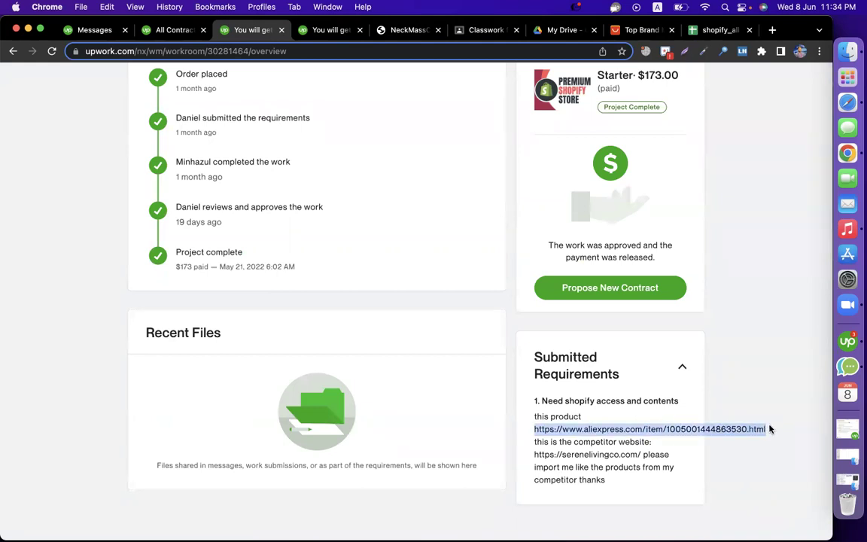
pyautogui.click(638, 30)
pyautogui.click(292, 47)
pyautogui.write('aliexpress.com/item/1005001444863530.html')
pyautogui.press('Return')
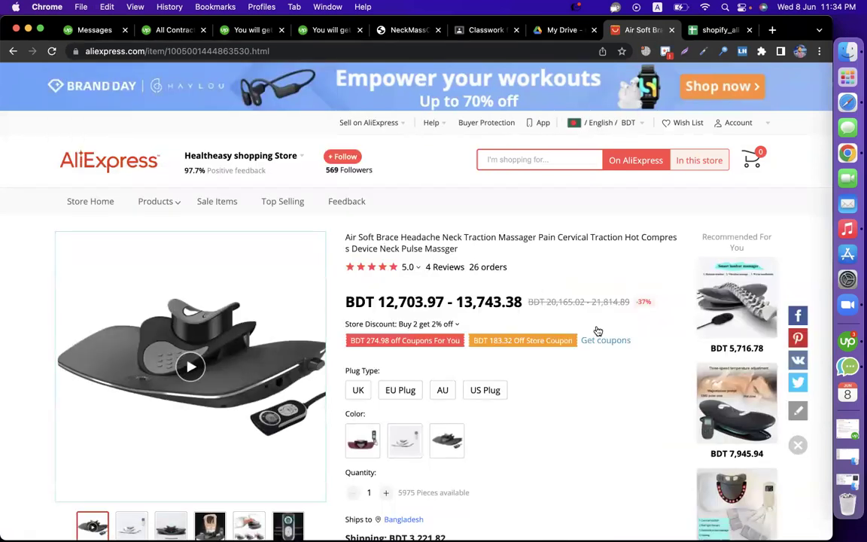
pyautogui.scroll(-3, 597, 331)
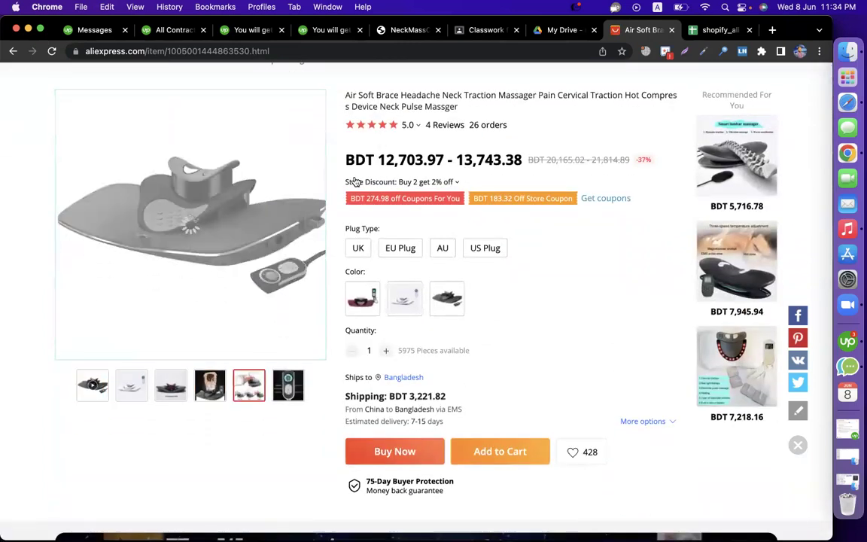
pyautogui.click(173, 30)
pyautogui.click(264, 31)
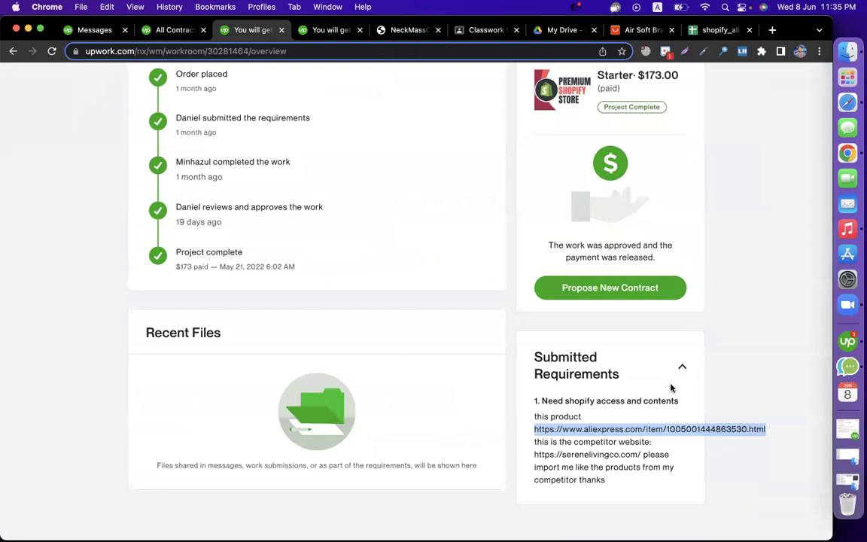
pyautogui.scroll(-2, 671, 388)
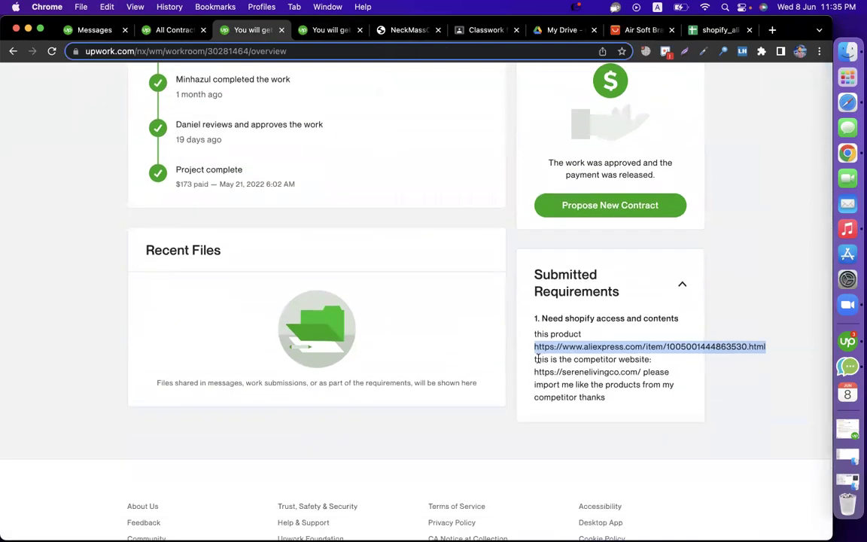
pyautogui.moveTo(530, 361); pyautogui.dragTo(631, 357)
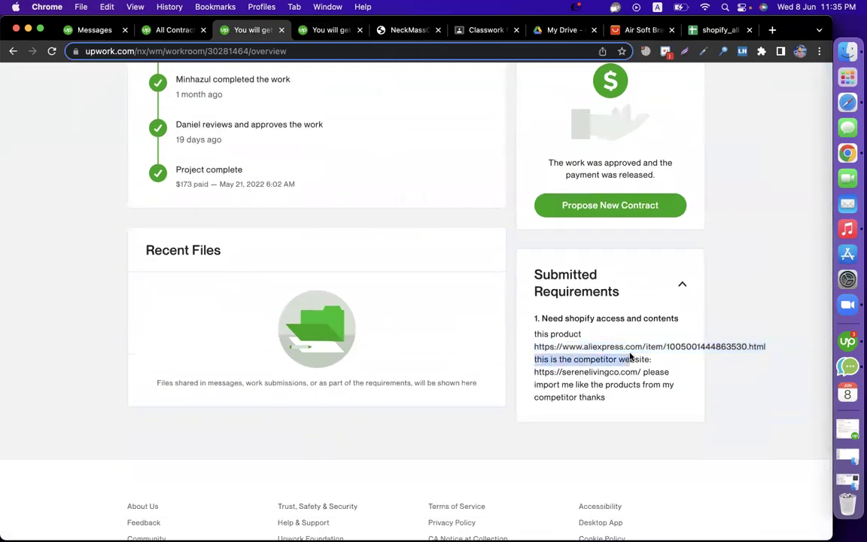
pyautogui.tripleClick(579, 366)
pyautogui.click(634, 370)
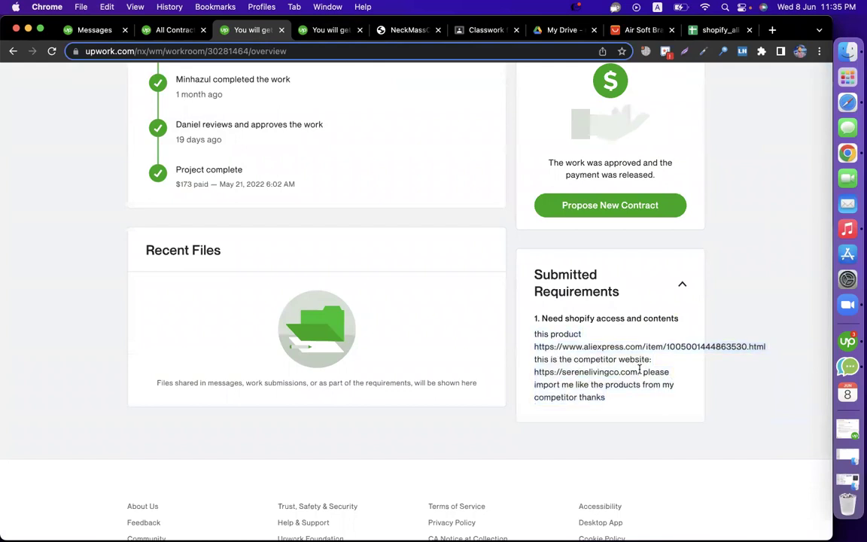
pyautogui.moveTo(640, 371); pyautogui.dragTo(546, 372)
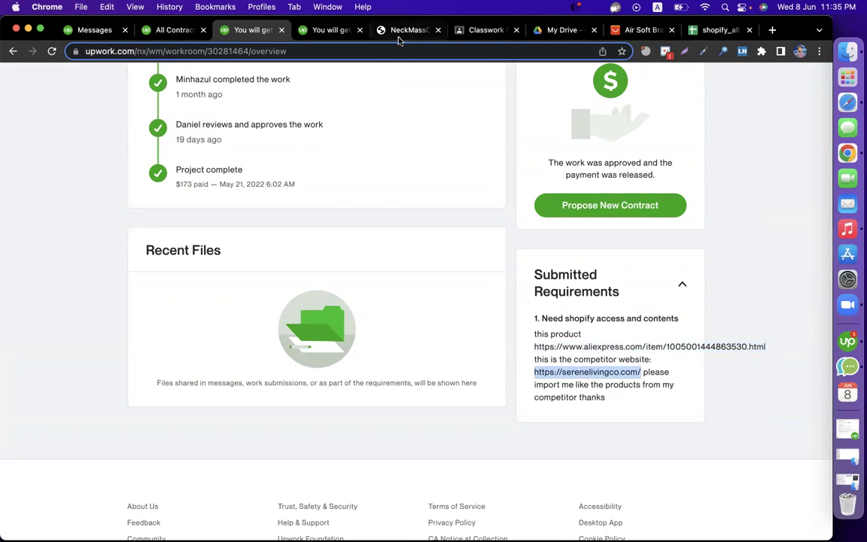
# Place the AliExpress tab beside the NeckMassCare tab, dismiss the notification prompt, and review the neck massager's product details.
pyautogui.moveTo(629, 30); pyautogui.dragTo(472, 27)
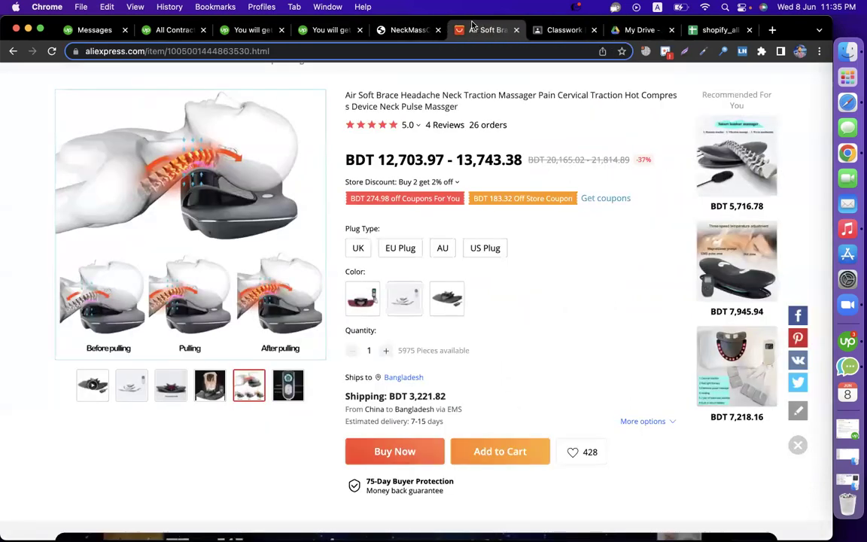
pyautogui.scroll(3, 527, 264)
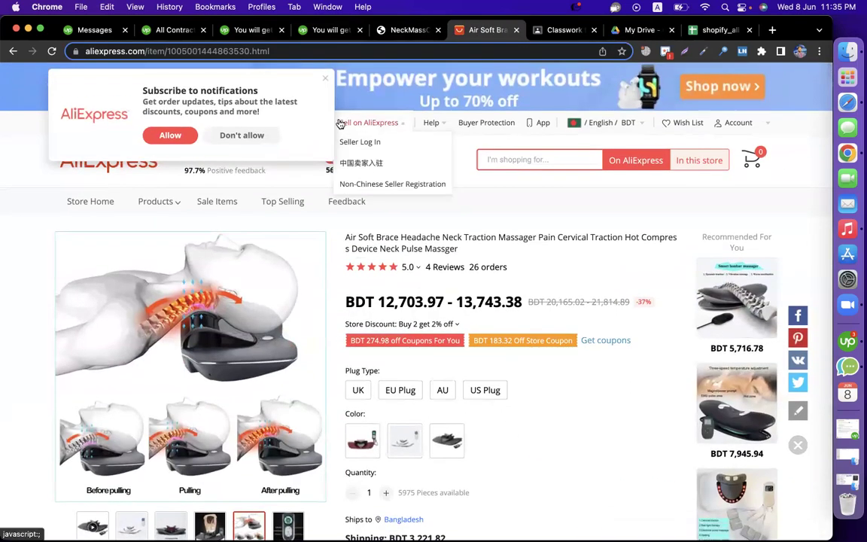
pyautogui.click(324, 81)
pyautogui.scroll(-20, 346, 295)
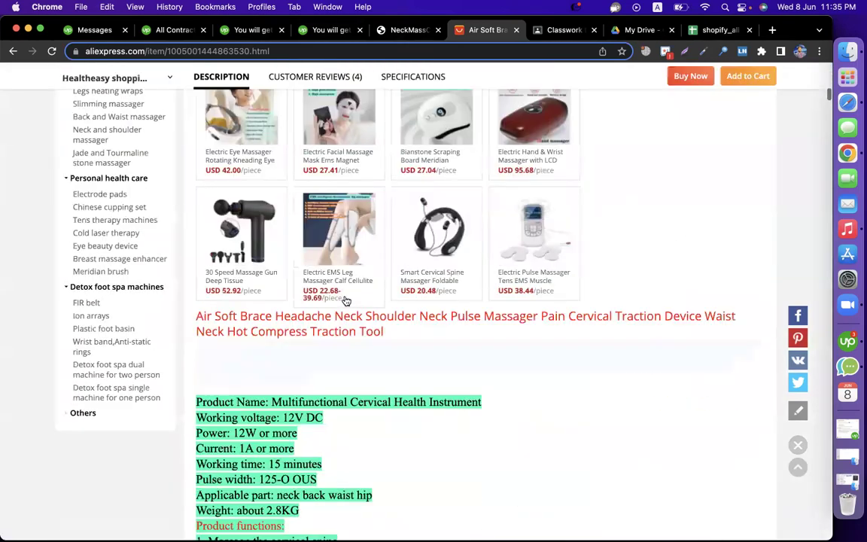
pyautogui.scroll(5, 346, 296)
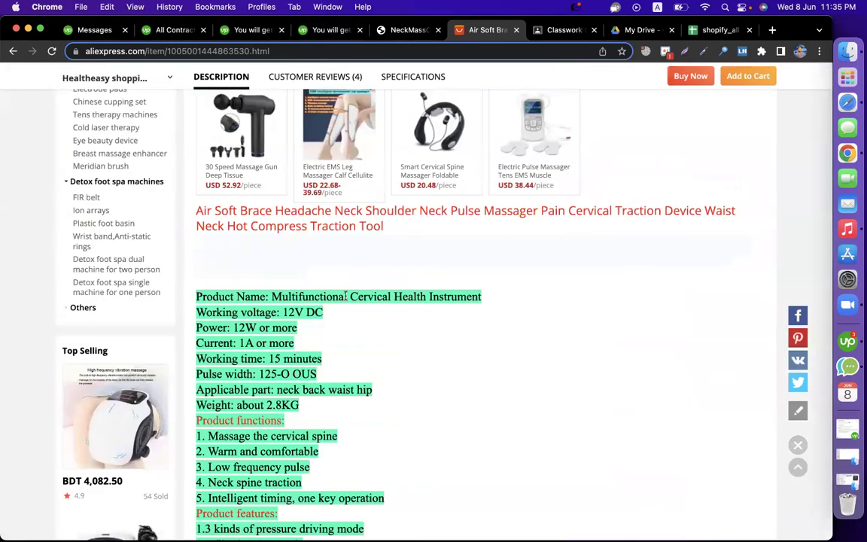
pyautogui.scroll(20, 476, 292)
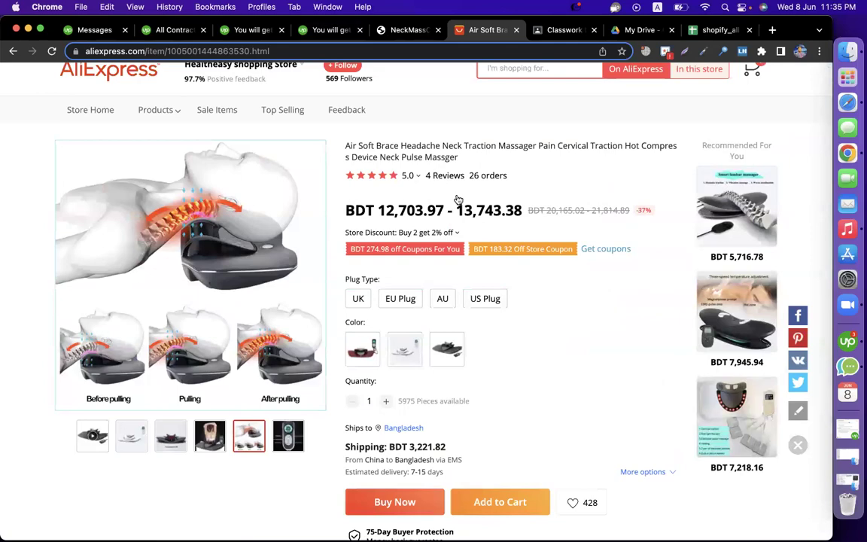
pyautogui.scroll(-15, 460, 310)
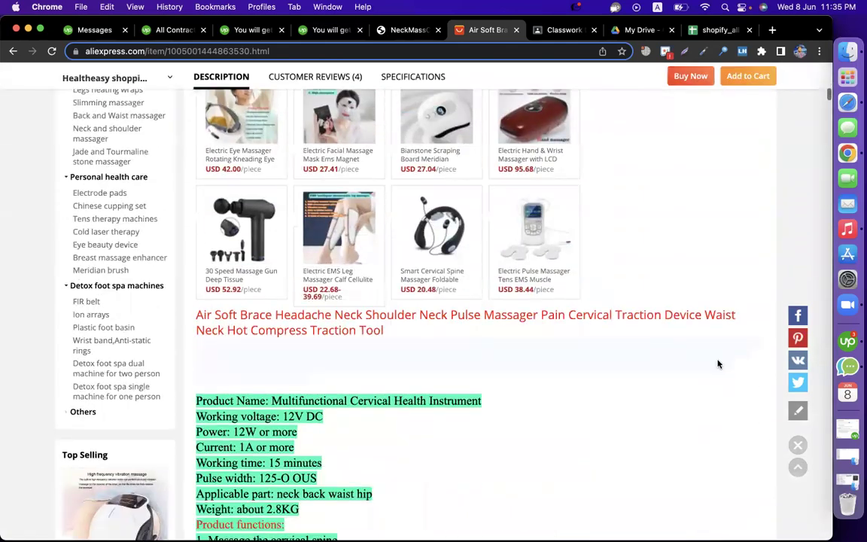
# Examine the neck massager's description text and images on AliExpress, and show the finished neckmasscare.com store.
pyautogui.scroll(-2, 717, 364)
pyautogui.scroll(-3, 334, 227)
pyautogui.scroll(1, 335, 226)
pyautogui.scroll(-2, 300, 241)
pyautogui.scroll(3, 268, 254)
pyautogui.scroll(-15, 268, 254)
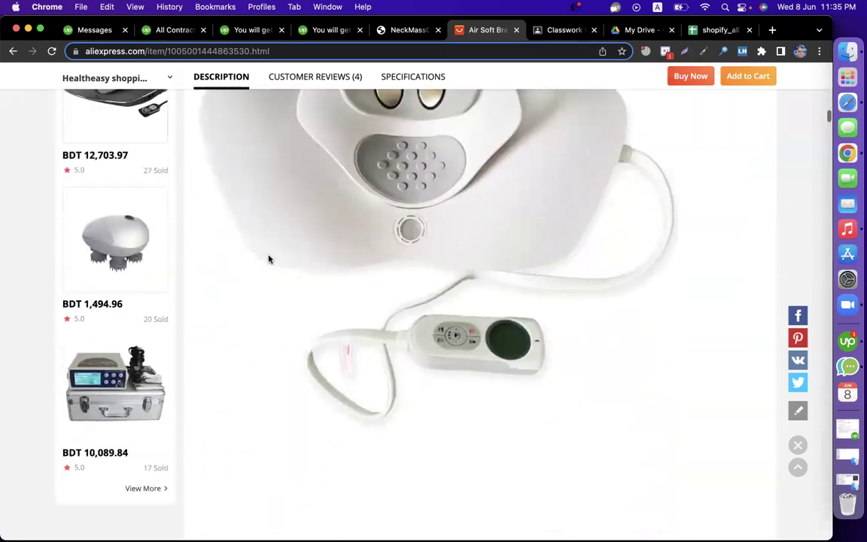
pyautogui.scroll(-15, 269, 259)
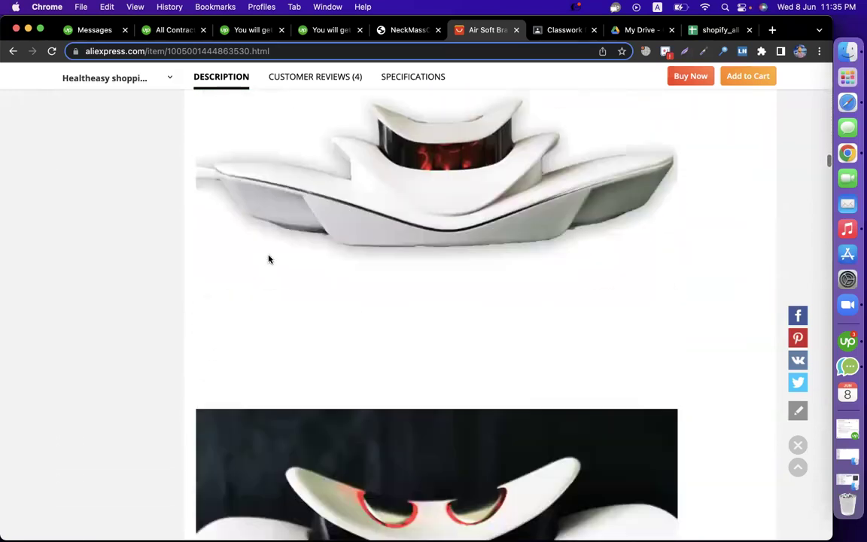
pyautogui.scroll(-15, 269, 259)
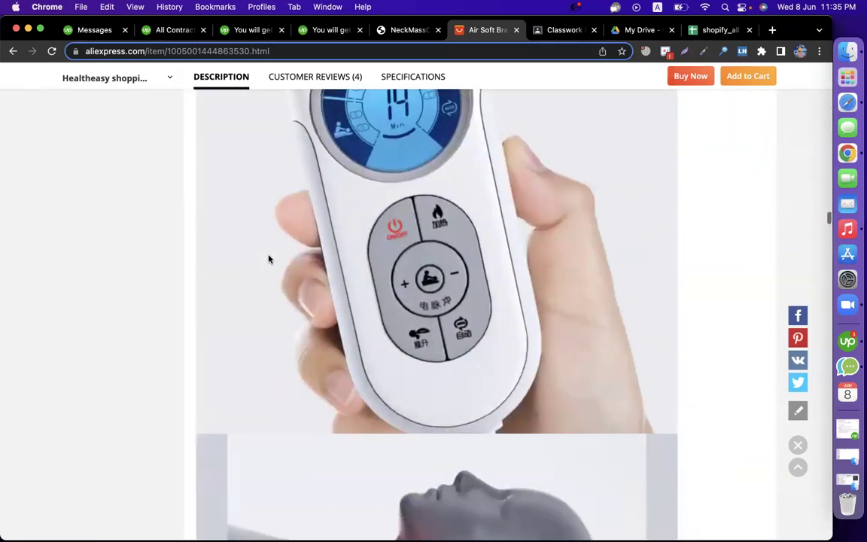
pyautogui.scroll(-15, 269, 259)
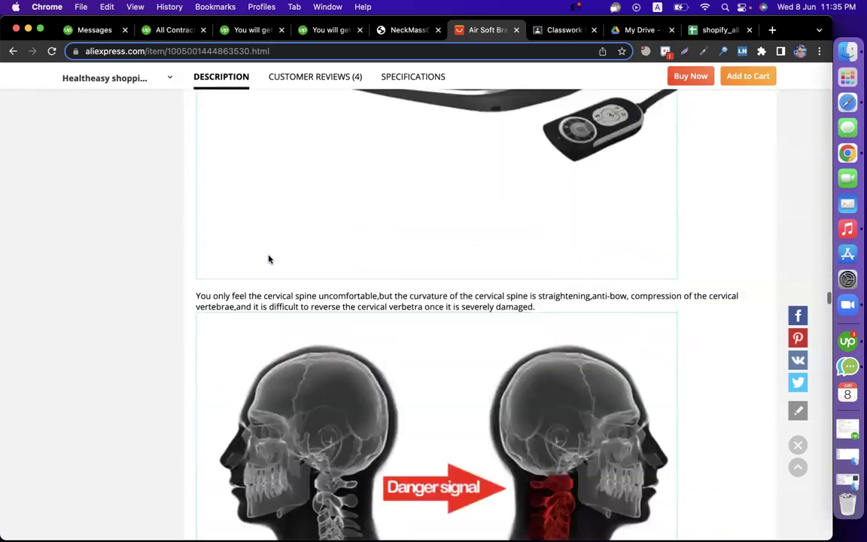
pyautogui.scroll(5, 269, 259)
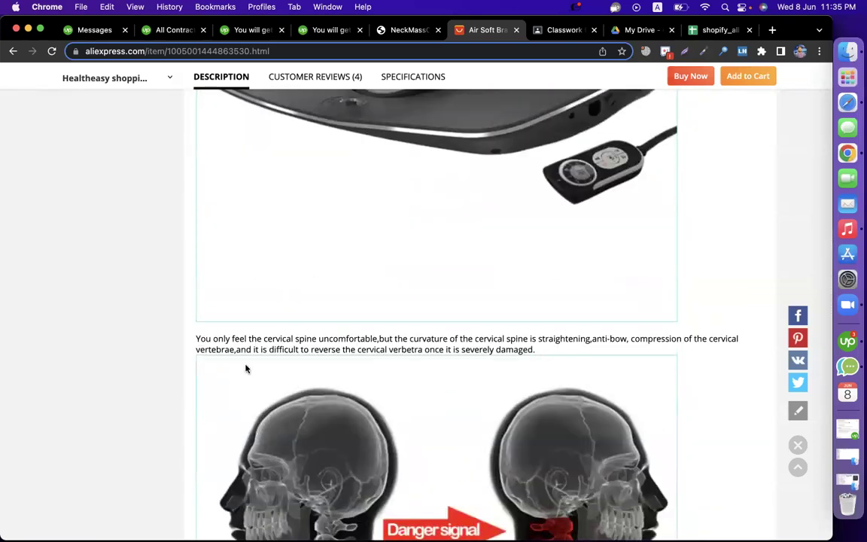
pyautogui.scroll(-15, 245, 368)
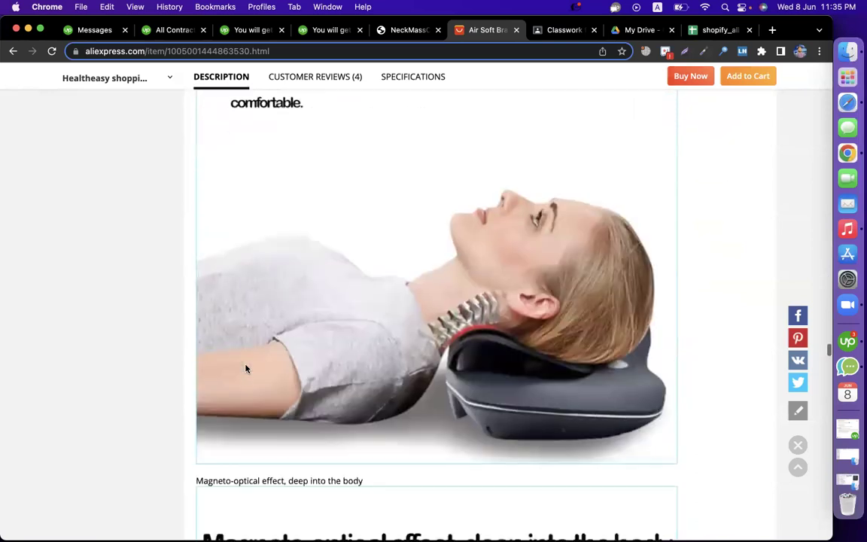
pyautogui.scroll(-10, 246, 368)
pyautogui.click(405, 30)
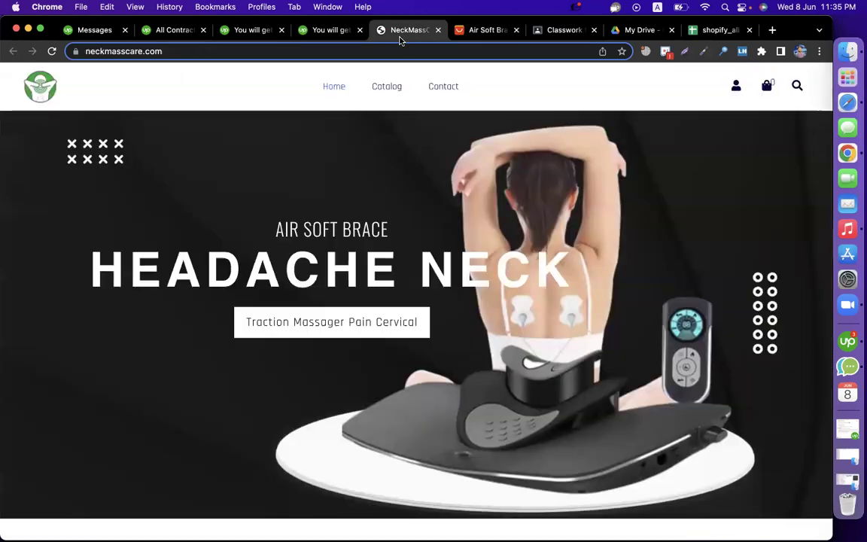
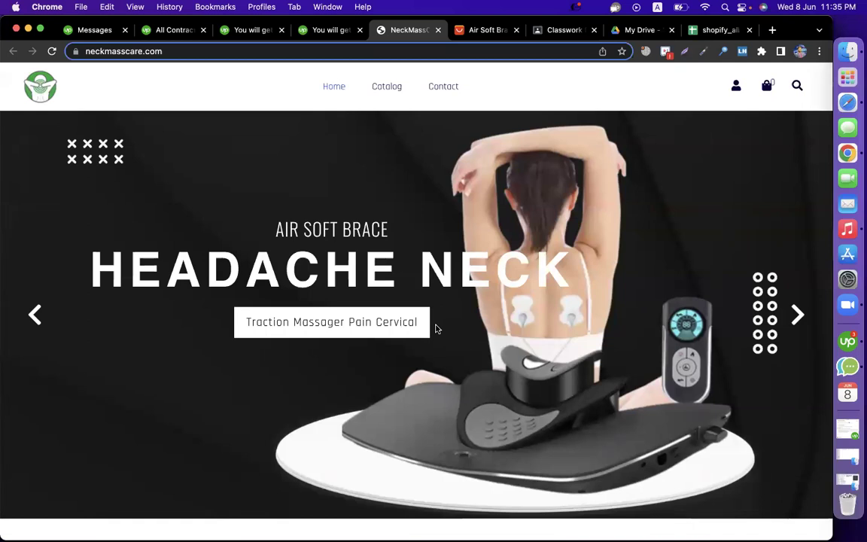
# Open developerszone.net in a new tab.
pyautogui.click(772, 30)
pyautogui.write('deve')
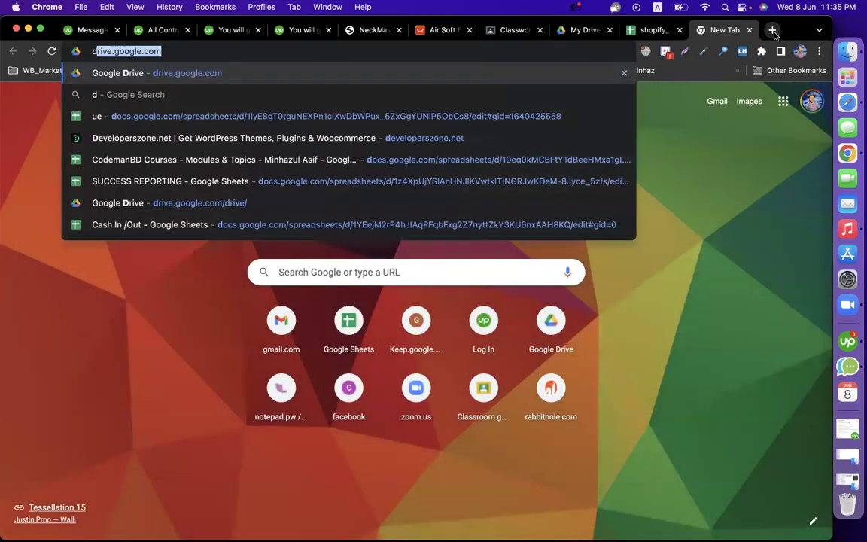
pyautogui.press('Return')
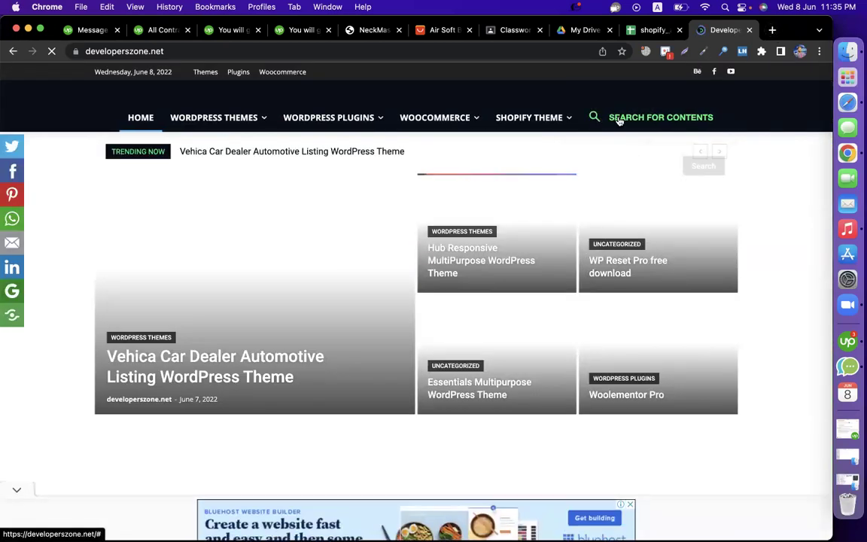
# Search DevelopersZone.net's contents for "electronic shopify theme" instead of electronic accessories.
pyautogui.click(615, 117)
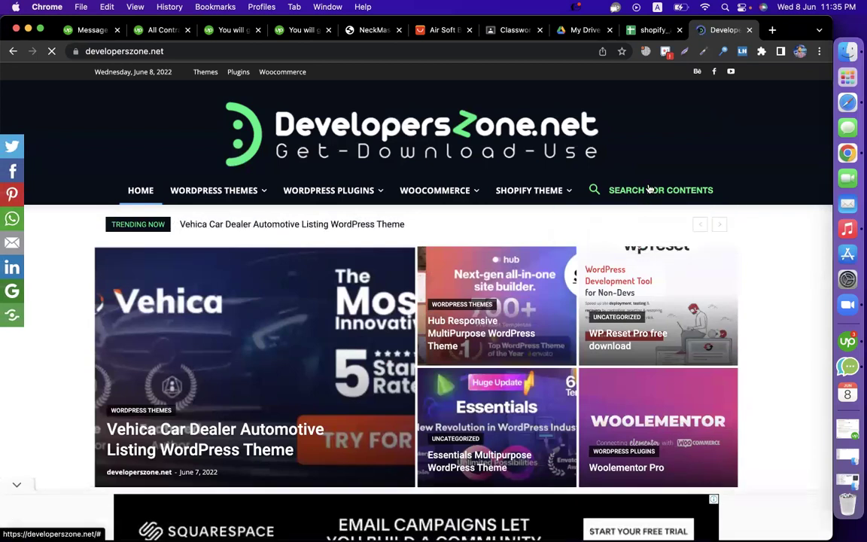
pyautogui.click(648, 190)
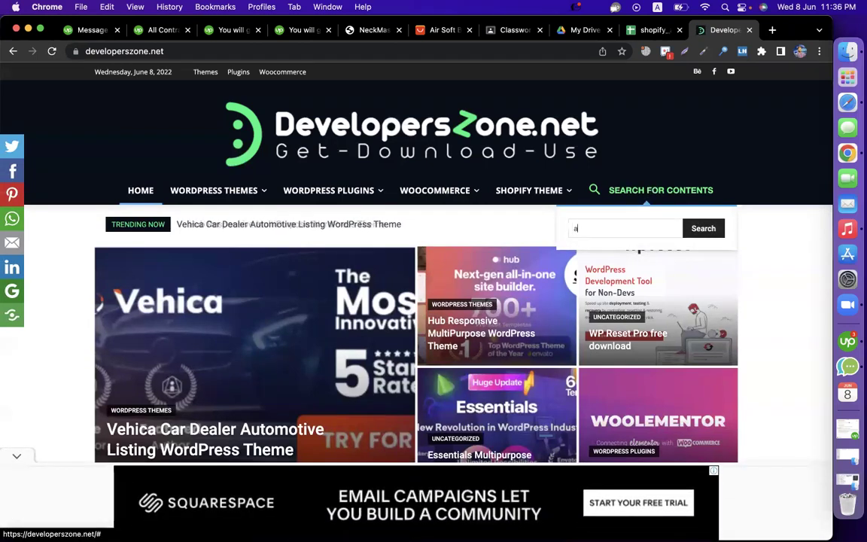
pyautogui.write('electronic')
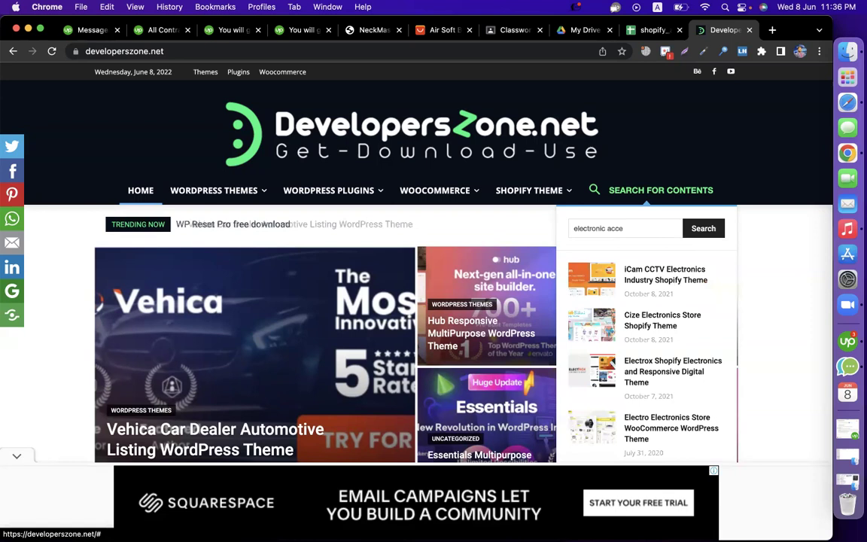
pyautogui.write(' acce')
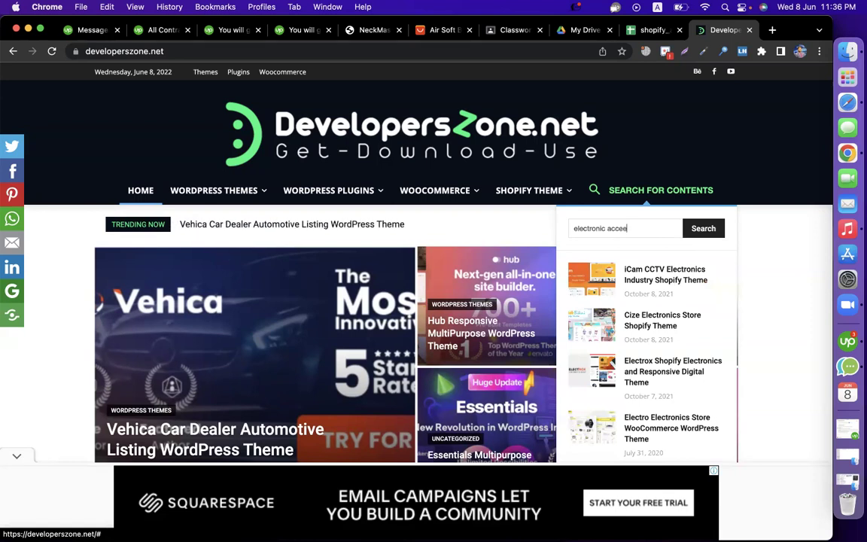
pyautogui.write('ssories')
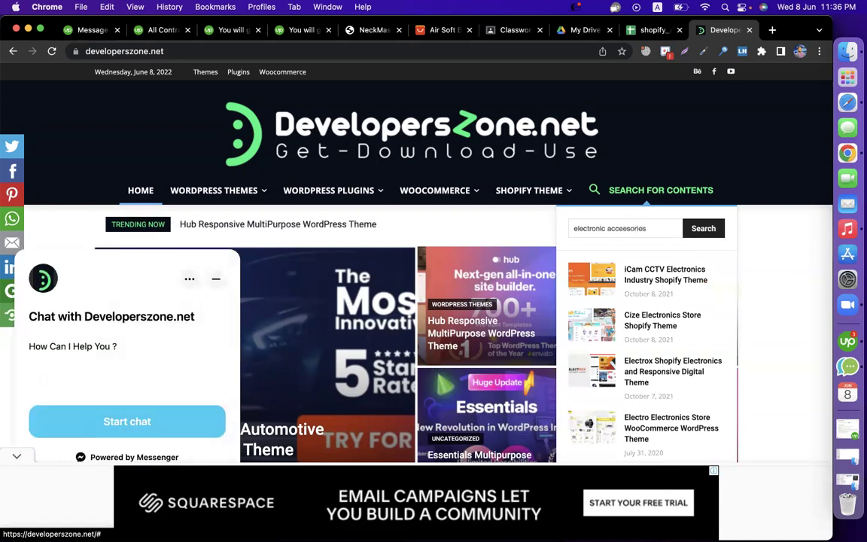
pyautogui.write('shopify them')
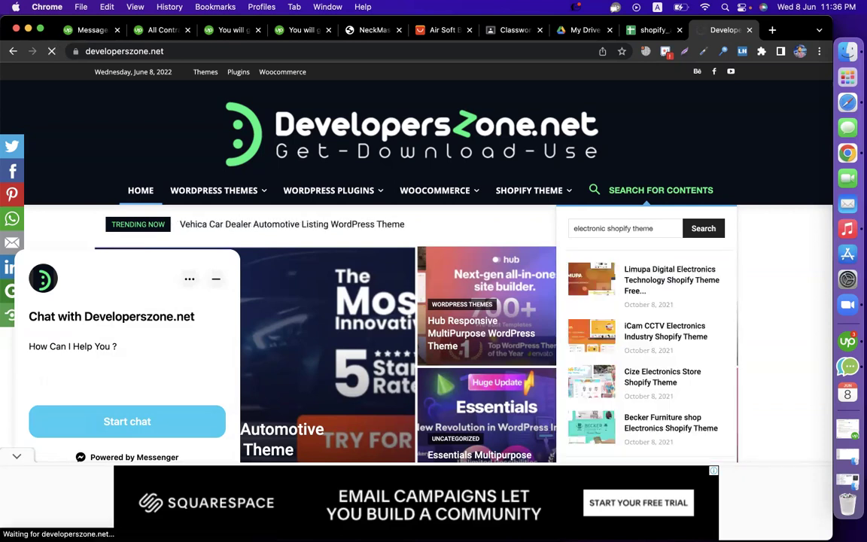
# Examine the Shopify themes listed on the first page of the electronic shopify theme results.
pyautogui.scroll(-1, 34, 388)
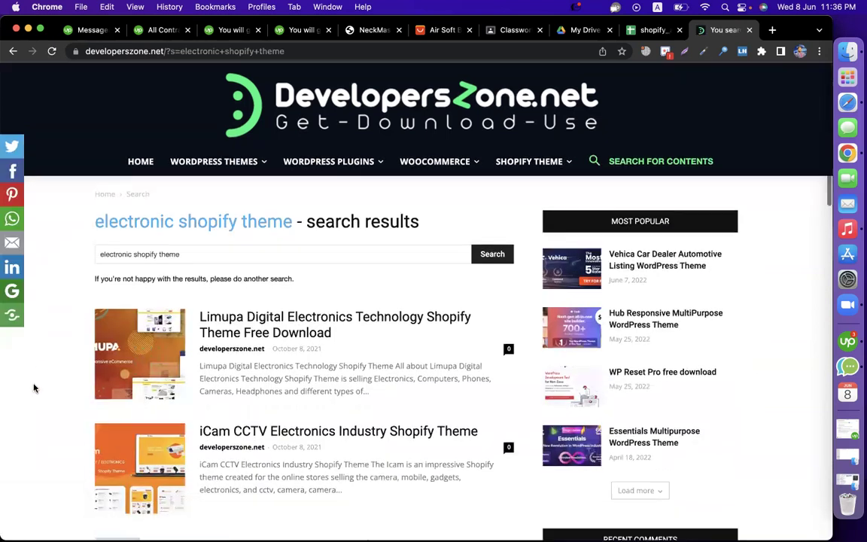
pyautogui.scroll(-1, 34, 387)
pyautogui.scroll(-3, 339, 312)
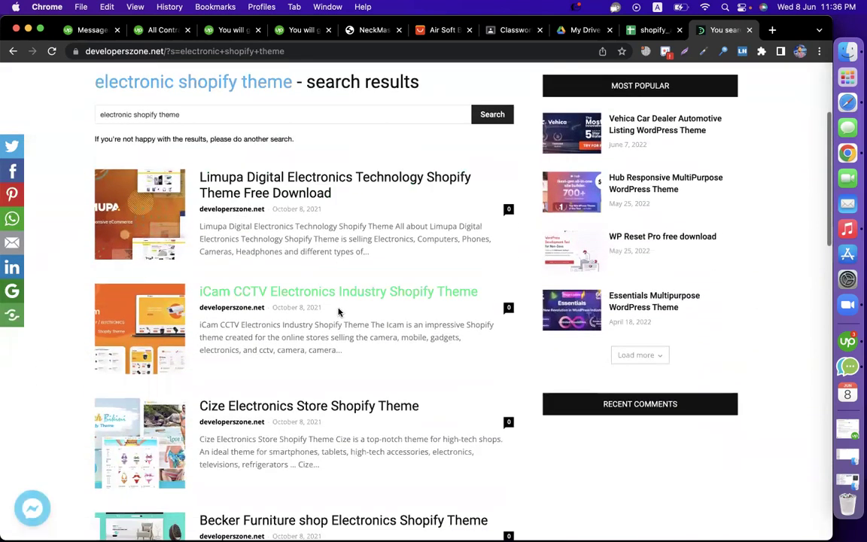
pyautogui.scroll(-3, 355, 299)
pyautogui.scroll(-1, 355, 299)
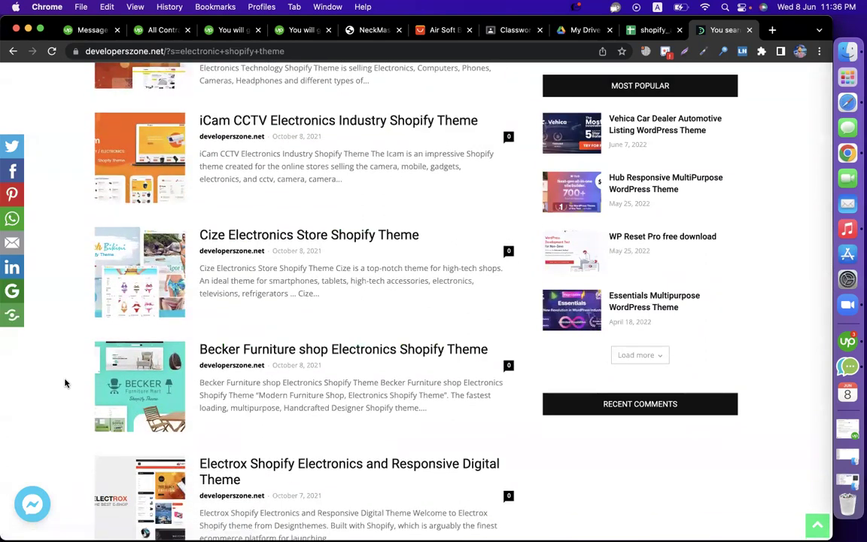
pyautogui.scroll(-3, 65, 382)
pyautogui.scroll(-3, 64, 382)
pyautogui.scroll(-5, 65, 382)
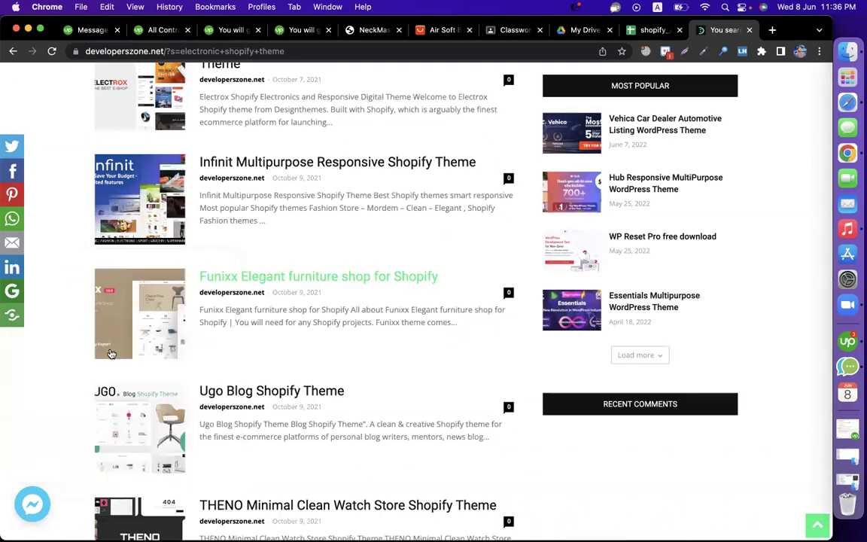
pyautogui.scroll(-5, 51, 444)
pyautogui.scroll(-3, 60, 400)
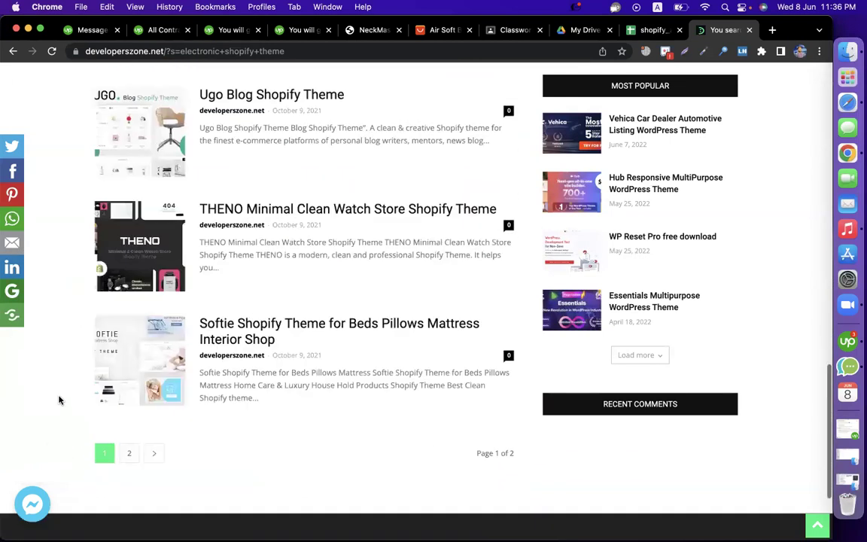
# Open the Softie Shopify Theme for Beds Pillows Mattress Interior Shop result and look over its page.
pyautogui.click(241, 340)
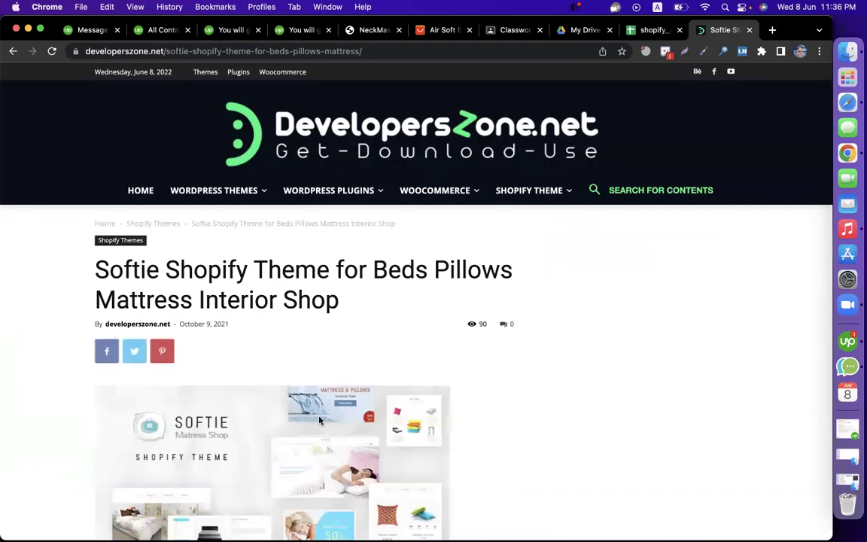
pyautogui.scroll(-5, 286, 373)
pyautogui.scroll(5, 331, 324)
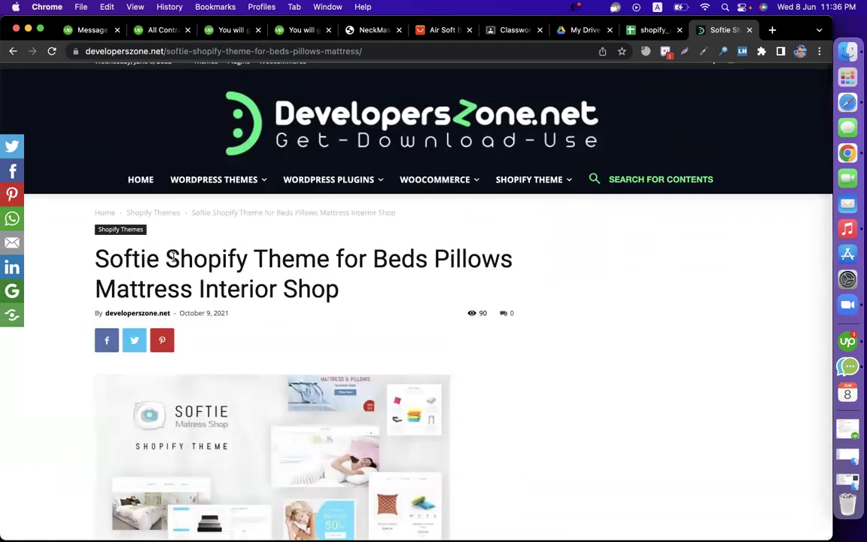
# Copy "Softie Shopify Theme" from the page heading and search Google for it in a new tab.
pyautogui.moveTo(94, 258); pyautogui.dragTo(339, 258)
pyautogui.press('super+c')
pyautogui.press('super+t')
pyautogui.press('super+v')
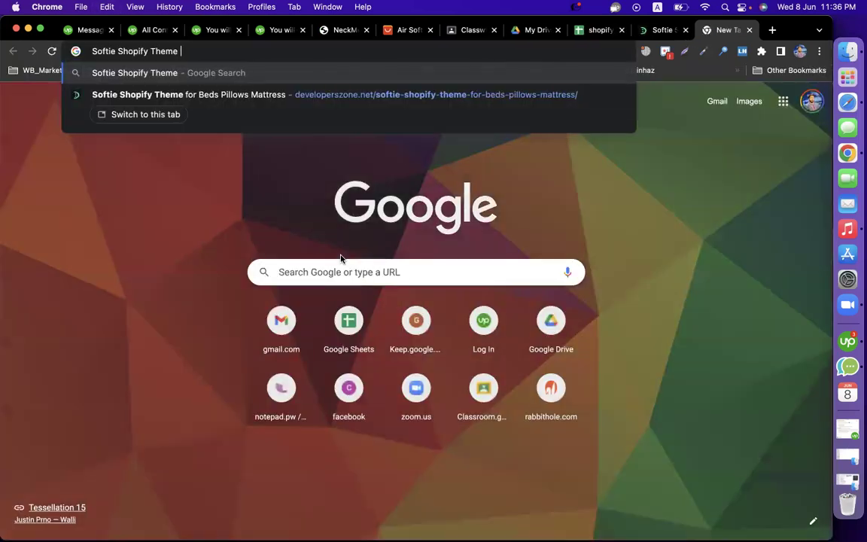
pyautogui.press('Return')
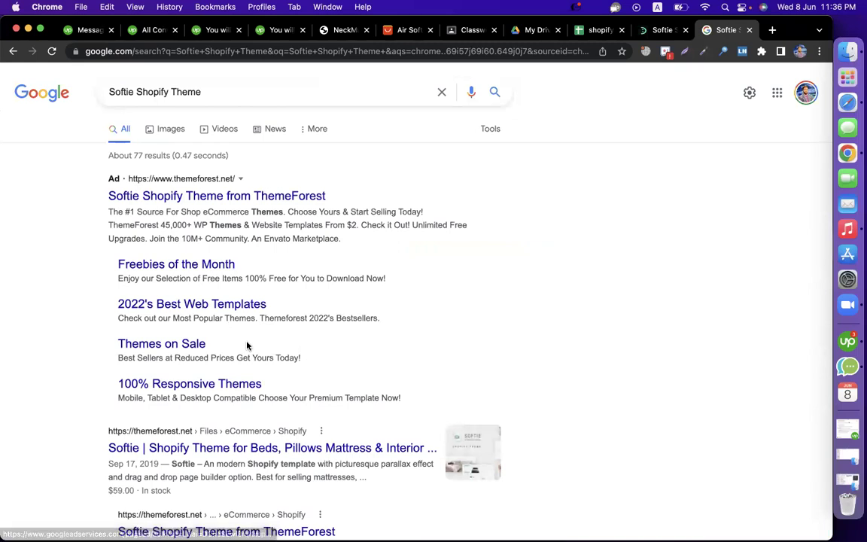
# Open the Softie theme's ThemeForest listing from the search results and launch its live demo store.
pyautogui.scroll(-2, 233, 350)
pyautogui.click(194, 386)
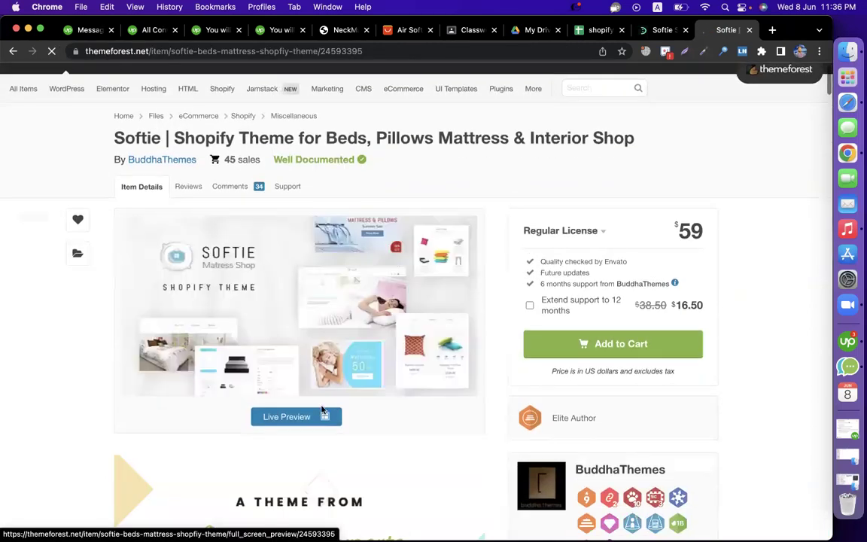
pyautogui.click(304, 418)
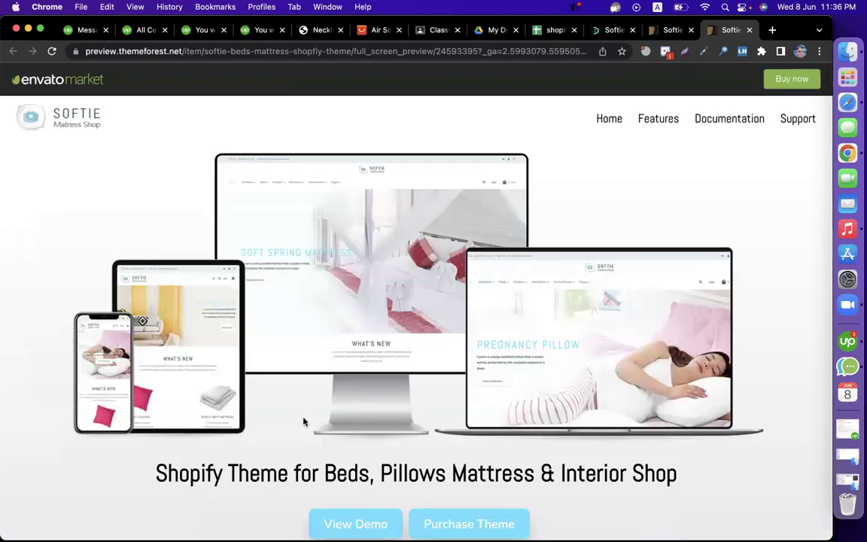
pyautogui.scroll(-3, 580, 369)
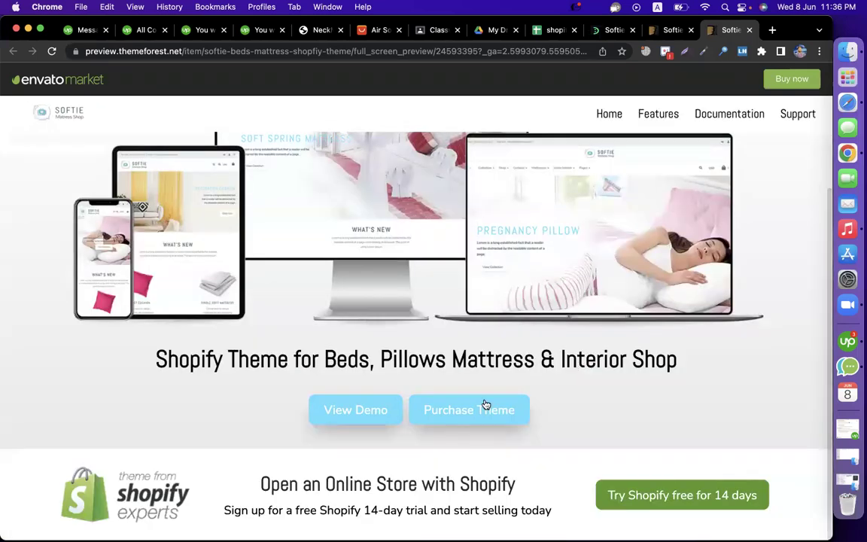
pyautogui.click(350, 413)
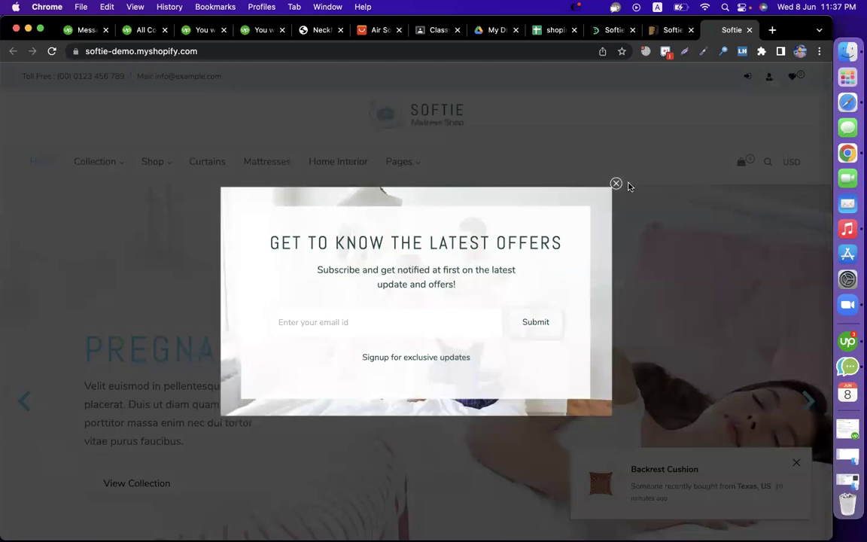
# Dismiss the newsletter offer on the Softie demo store and look over its homepage from the banner to the New Arrivals products.
pyautogui.click(617, 184)
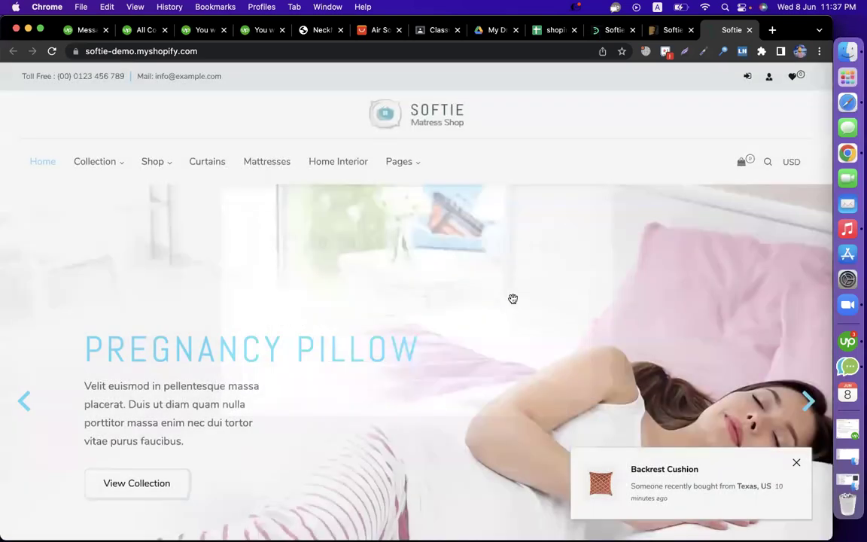
pyautogui.scroll(-10, 512, 299)
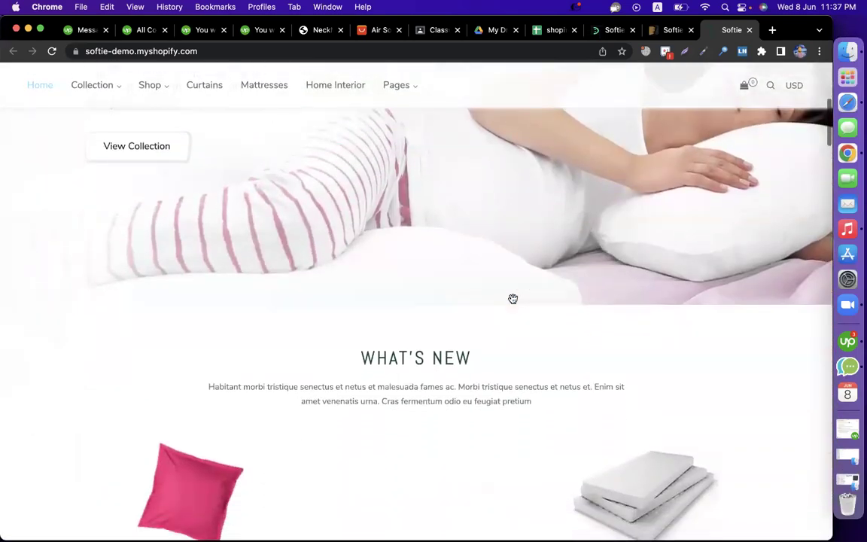
pyautogui.scroll(-8, 513, 303)
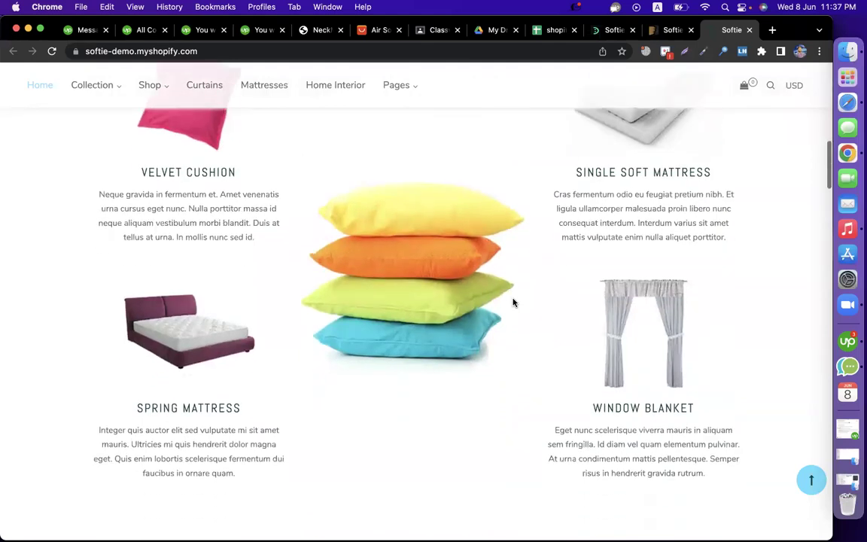
pyautogui.scroll(-8, 513, 302)
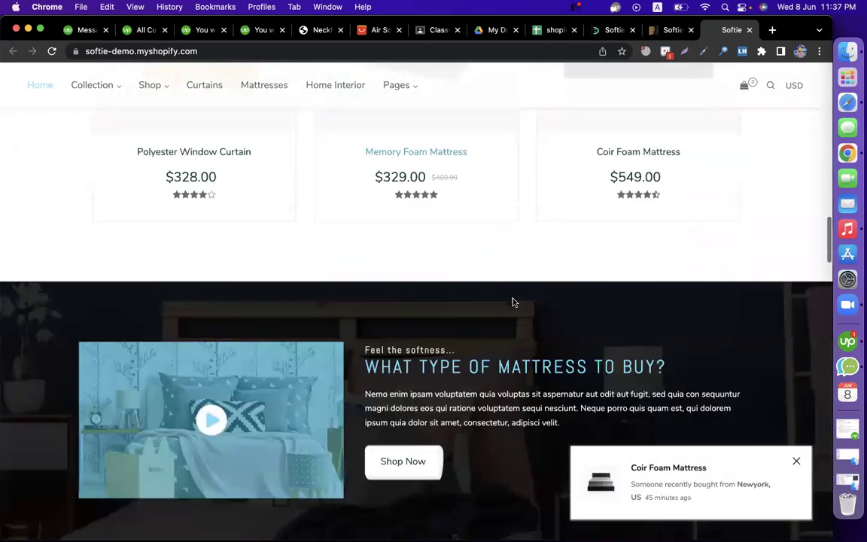
pyautogui.scroll(-10, 513, 302)
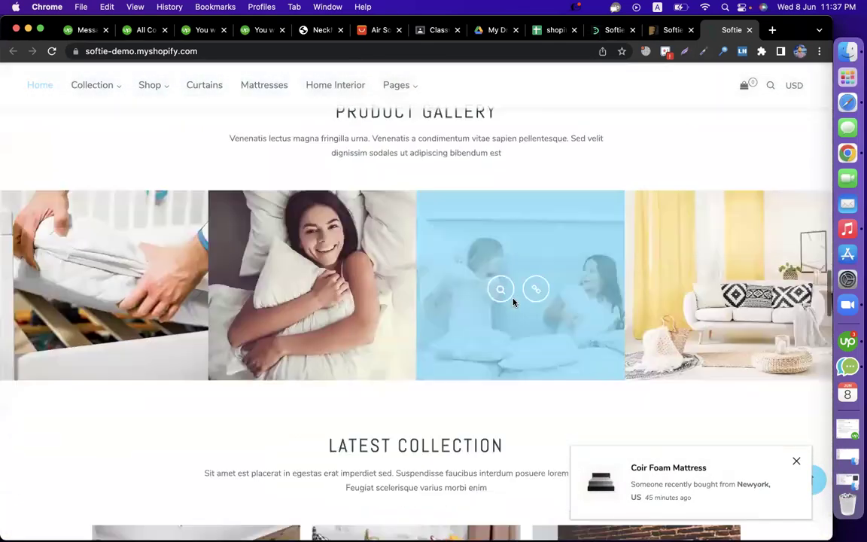
pyautogui.scroll(-5, 512, 302)
pyautogui.scroll(-4, 512, 302)
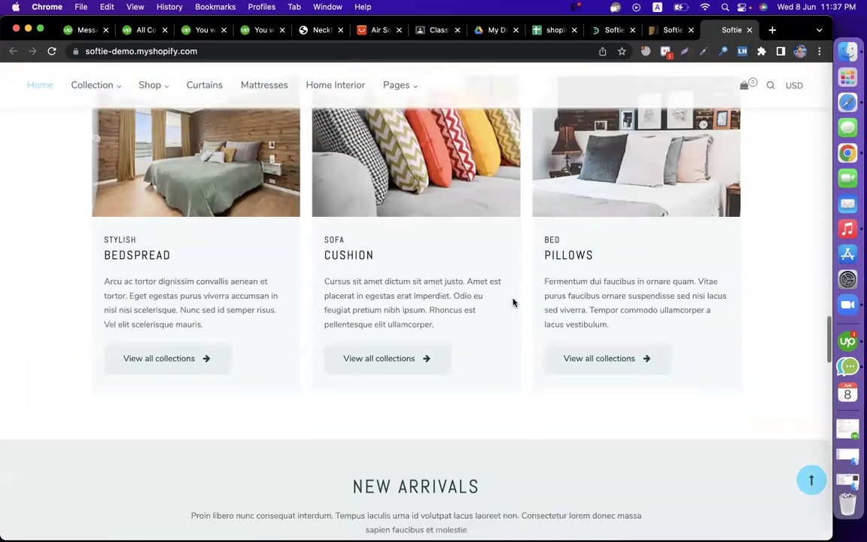
pyautogui.scroll(-5, 513, 303)
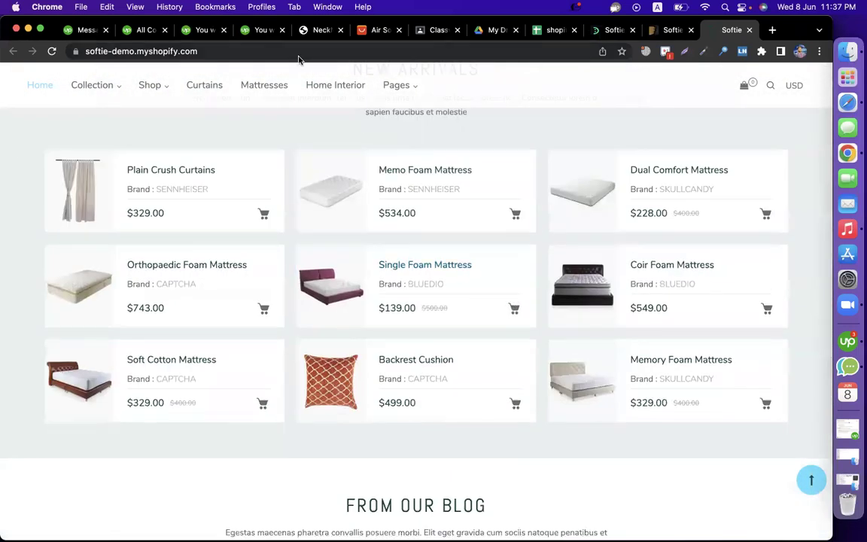
# Compare the neckmasscare.com homepage banner with the product photos on the AliExpress Air Soft Brace listing.
pyautogui.click(319, 30)
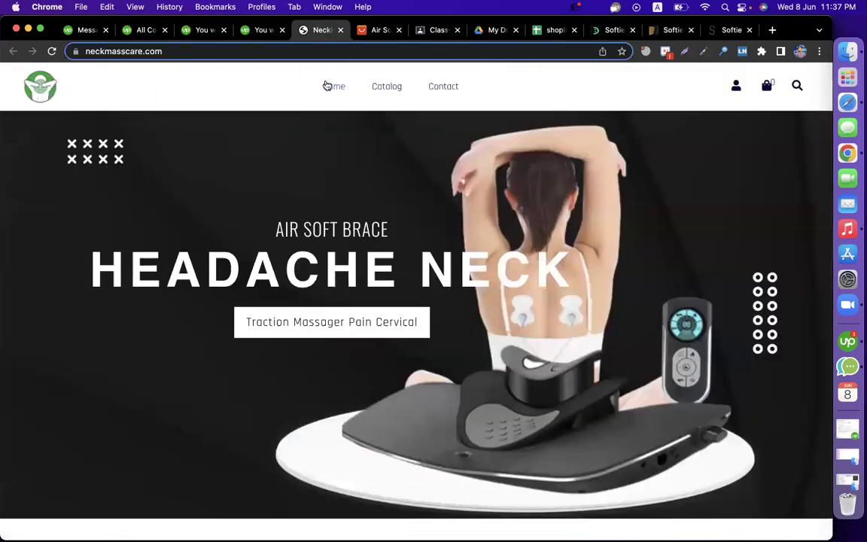
pyautogui.click(372, 31)
pyautogui.scroll(15, 356, 183)
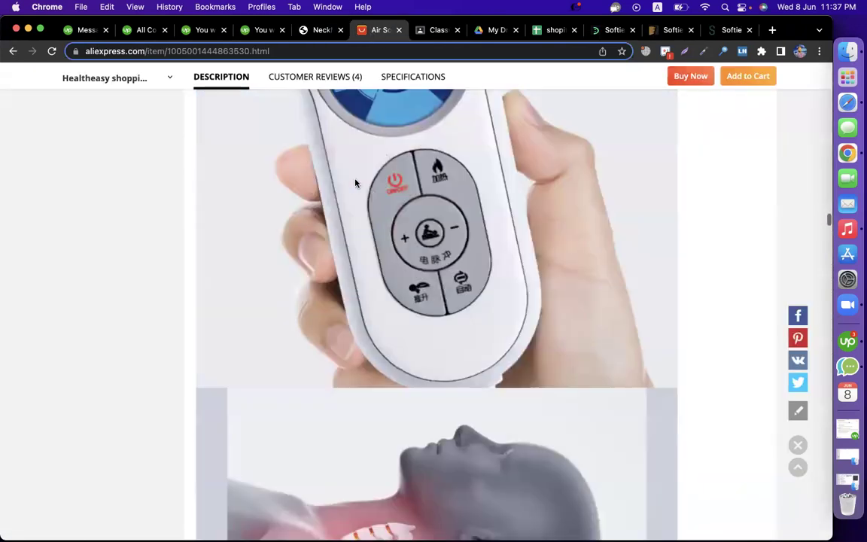
pyautogui.scroll(10, 355, 183)
pyautogui.scroll(-3, 380, 180)
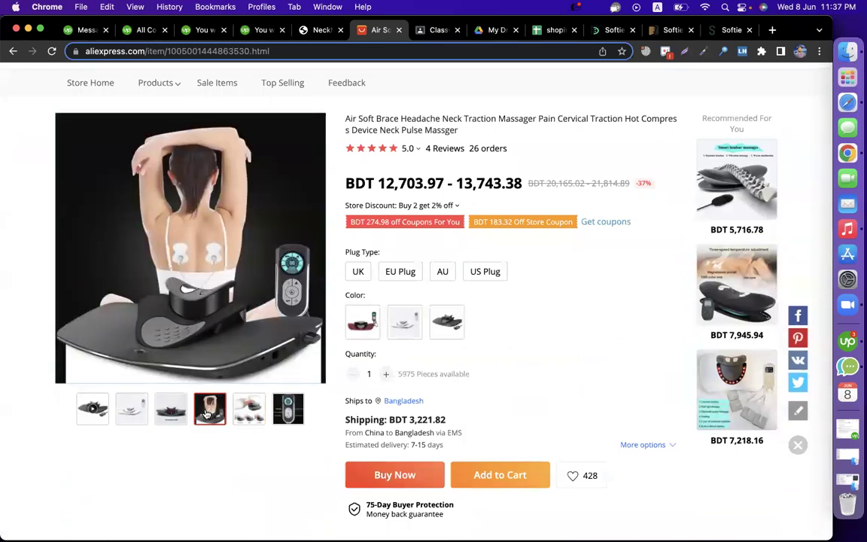
# Return to the neckmasscare.com homepage and go through the slides of its banner slideshow.
pyautogui.click(320, 31)
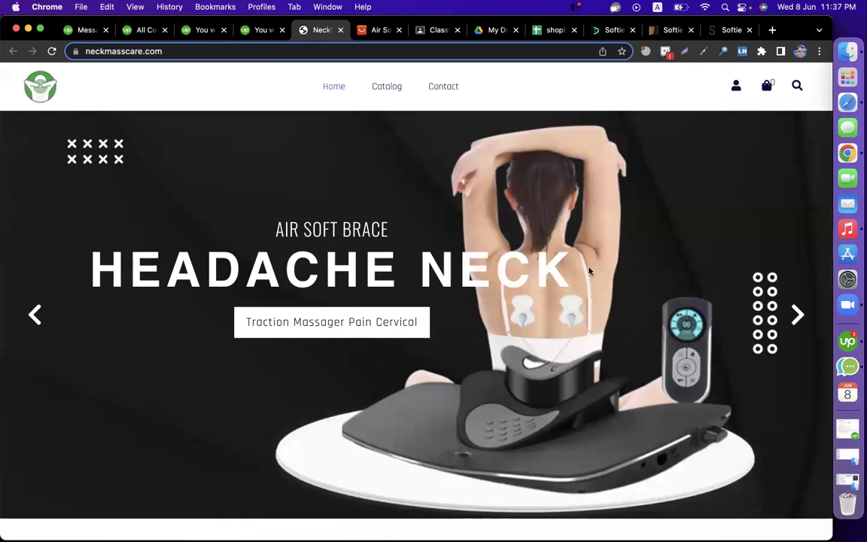
pyautogui.click(796, 314)
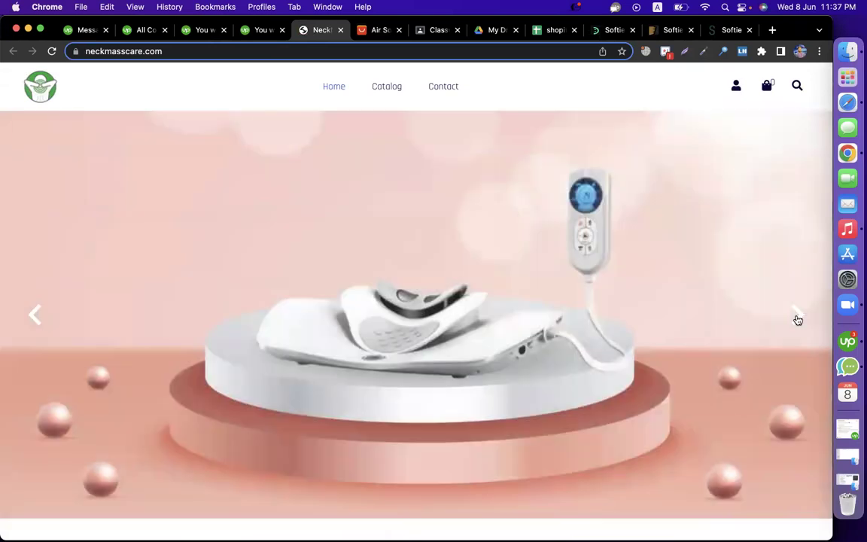
pyautogui.click(797, 316)
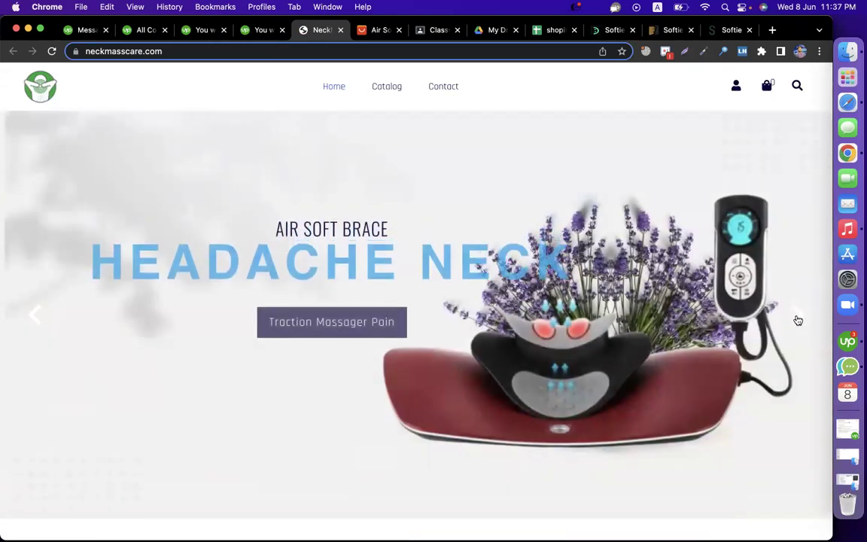
pyautogui.click(797, 316)
pyautogui.click(796, 315)
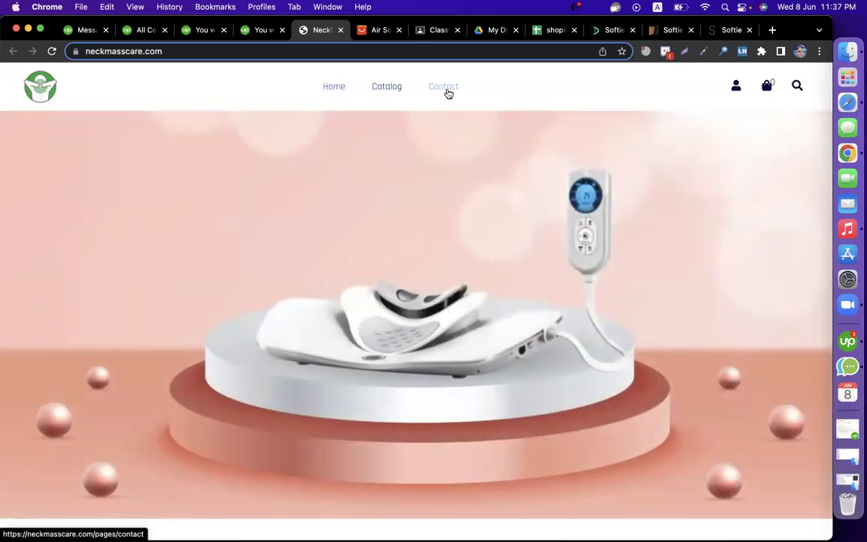
# Compare the store's three Air Soft Brace cards with the AliExpress color variants, and view the Cervical Health Instrument section.
pyautogui.scroll(-5, 327, 330)
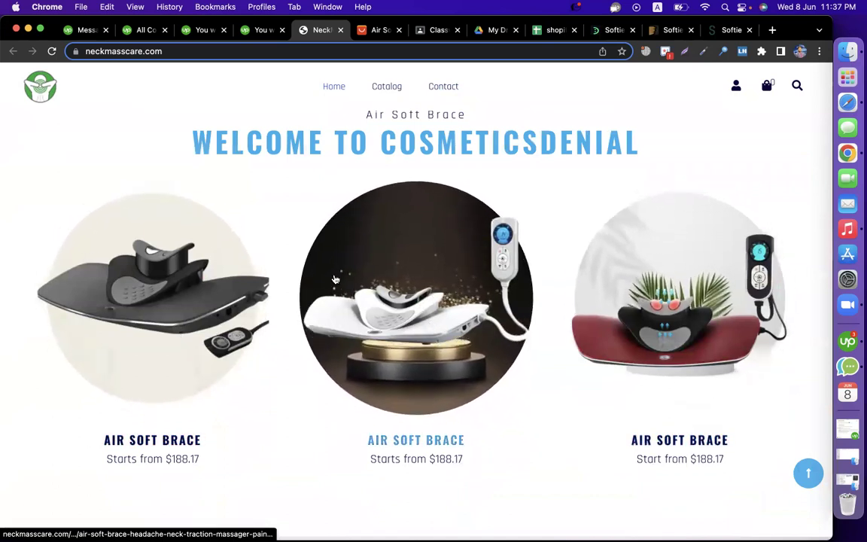
pyautogui.click(374, 30)
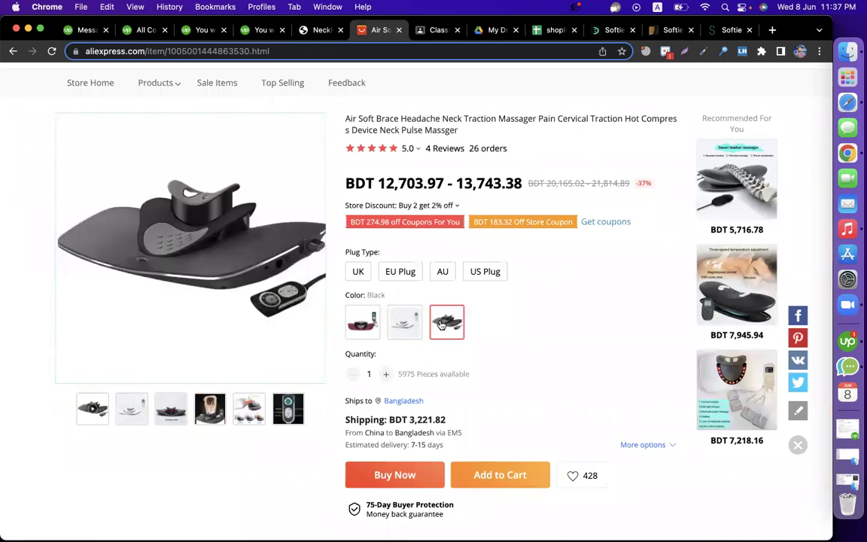
pyautogui.click(320, 30)
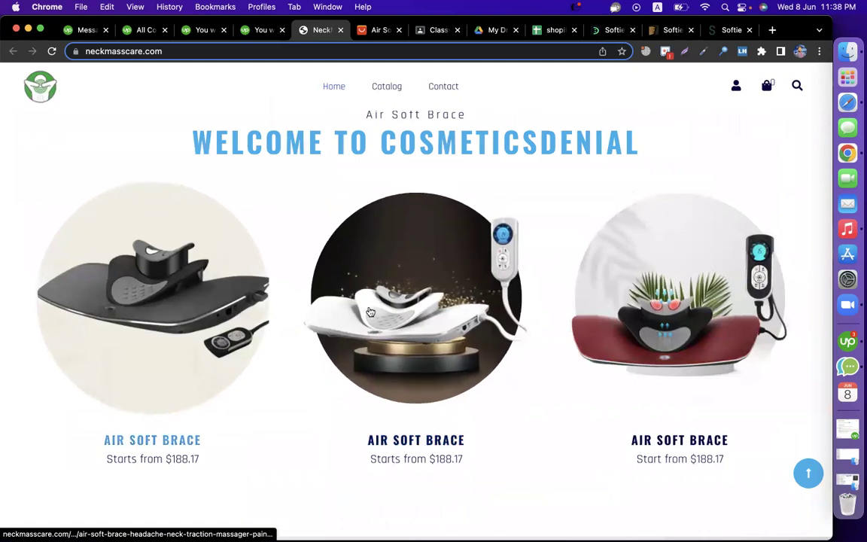
pyautogui.scroll(-4, 592, 406)
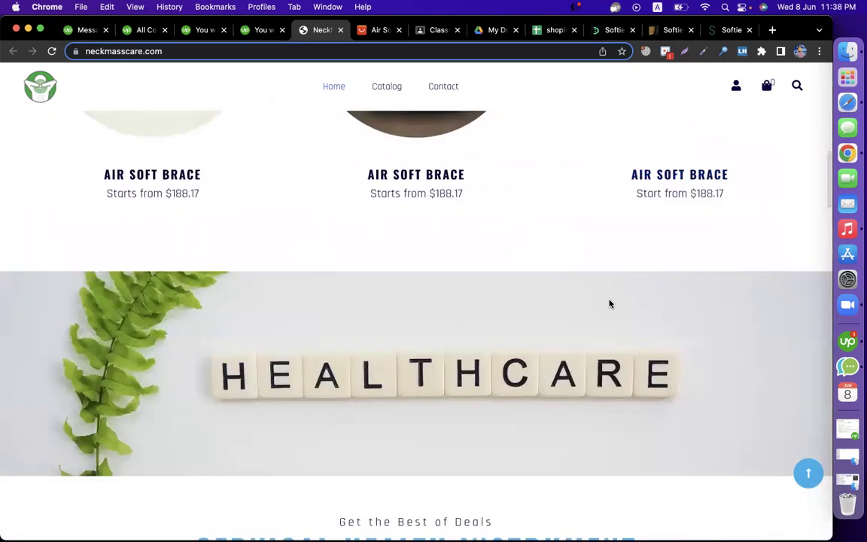
pyautogui.scroll(-2, 610, 302)
pyautogui.scroll(-3, 430, 344)
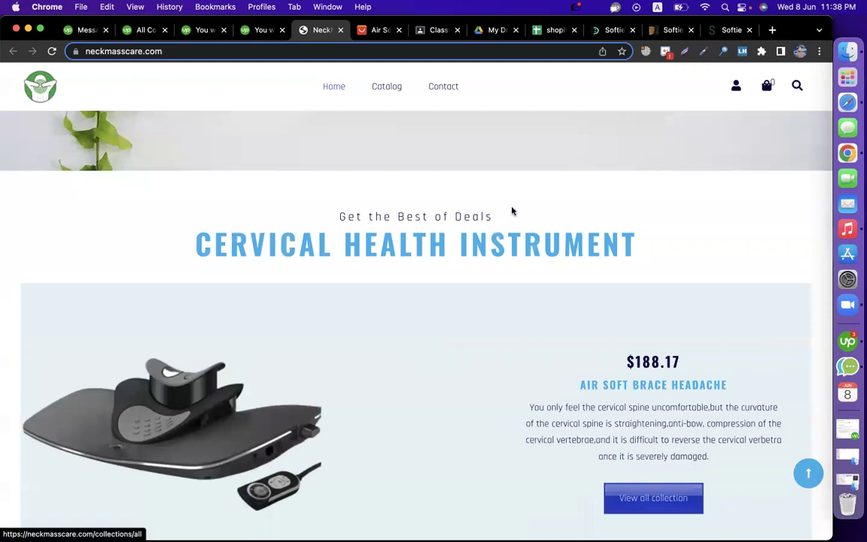
pyautogui.scroll(-2, 512, 210)
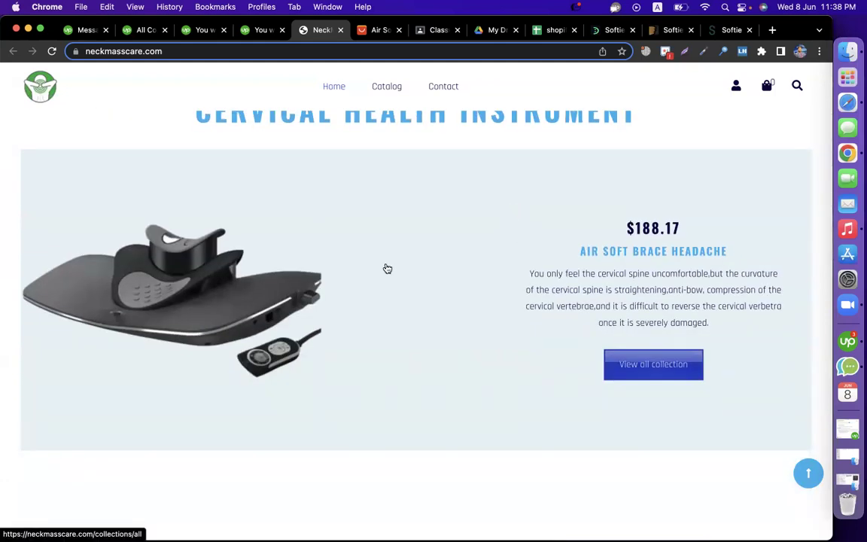
# Review the neckmasscare.com homepage again from the Headache Neck banner down to the Cervical Health Instrument section.
pyautogui.scroll(10, 387, 269)
pyautogui.scroll(-2, 387, 265)
pyautogui.scroll(2, 226, 256)
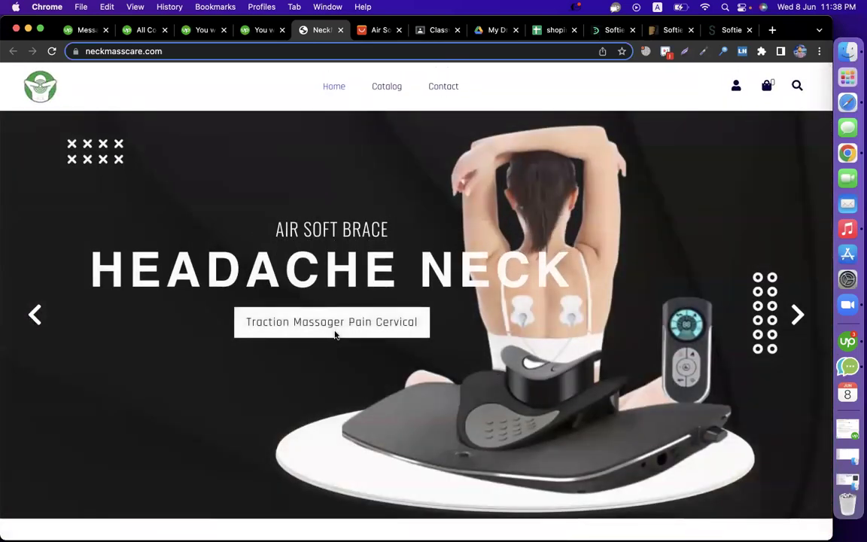
pyautogui.scroll(-3, 335, 336)
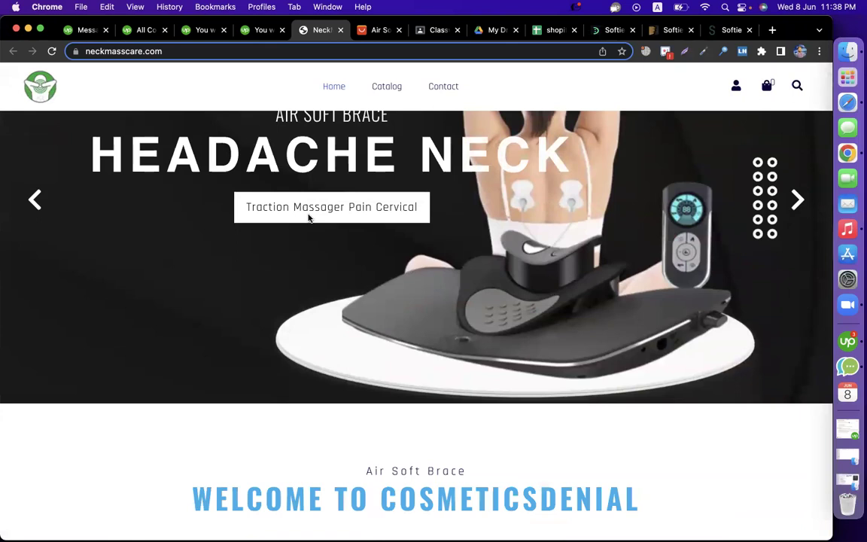
pyautogui.scroll(-10, 314, 231)
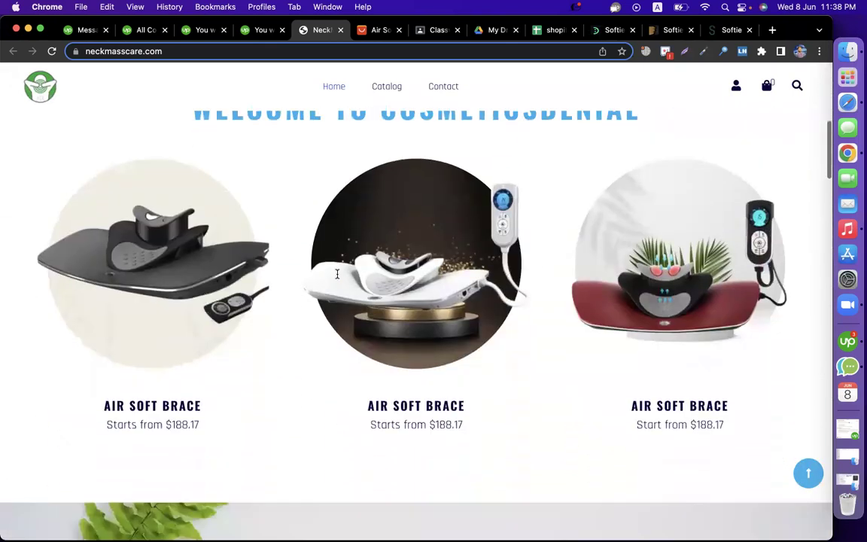
pyautogui.scroll(-10, 337, 277)
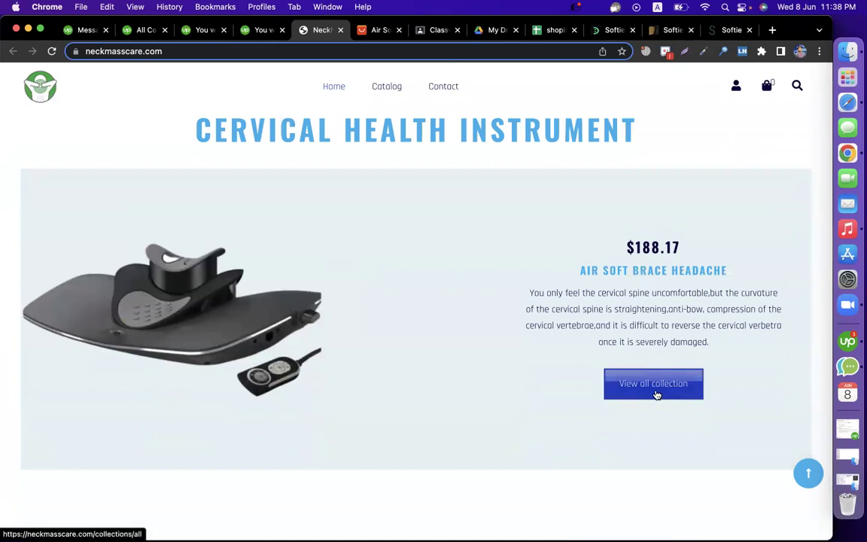
# Open the Air Soft Brace Headache block's full collection in a new tab, look over the Products page, and close the tab.
pyautogui.scroll(-2, 420, 363)
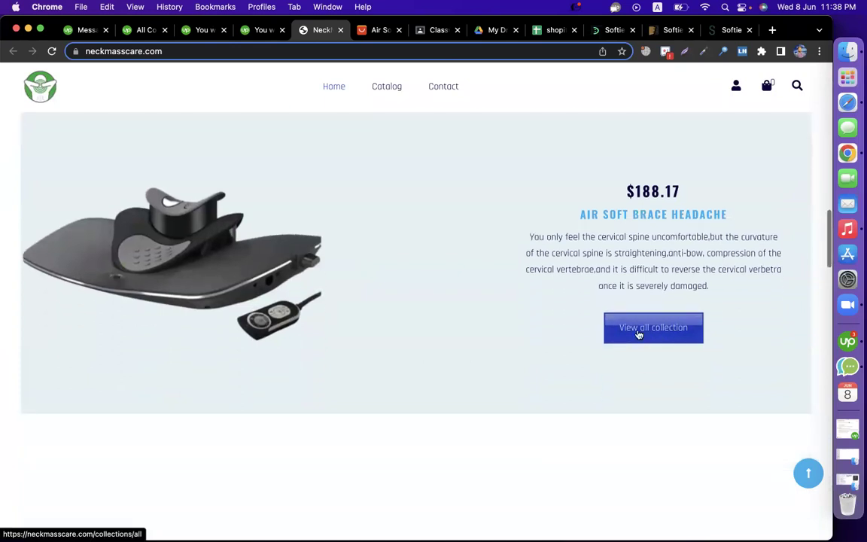
pyautogui.rightClick(644, 331)
pyautogui.click(647, 333)
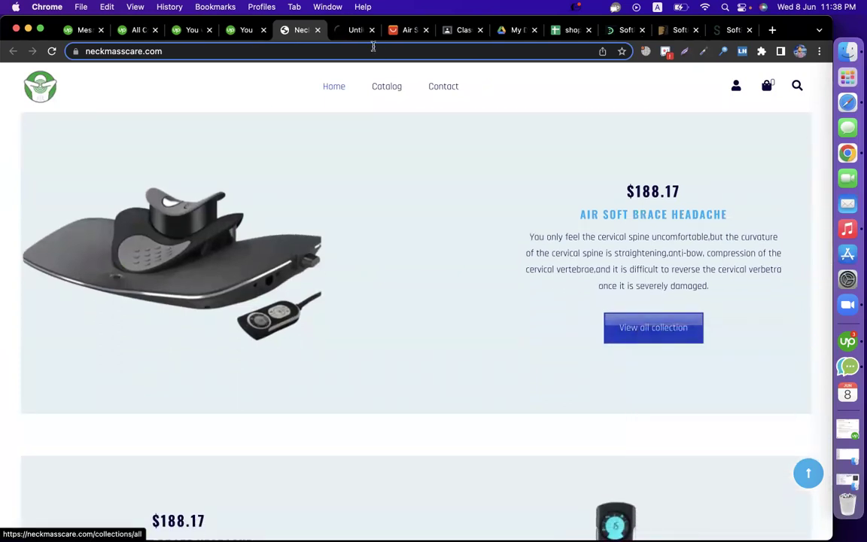
pyautogui.click(359, 33)
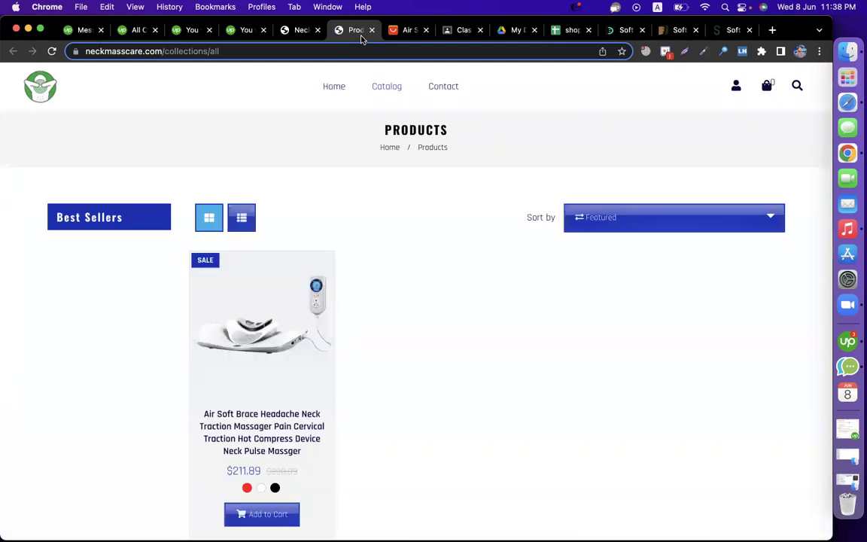
pyautogui.scroll(-3, 401, 238)
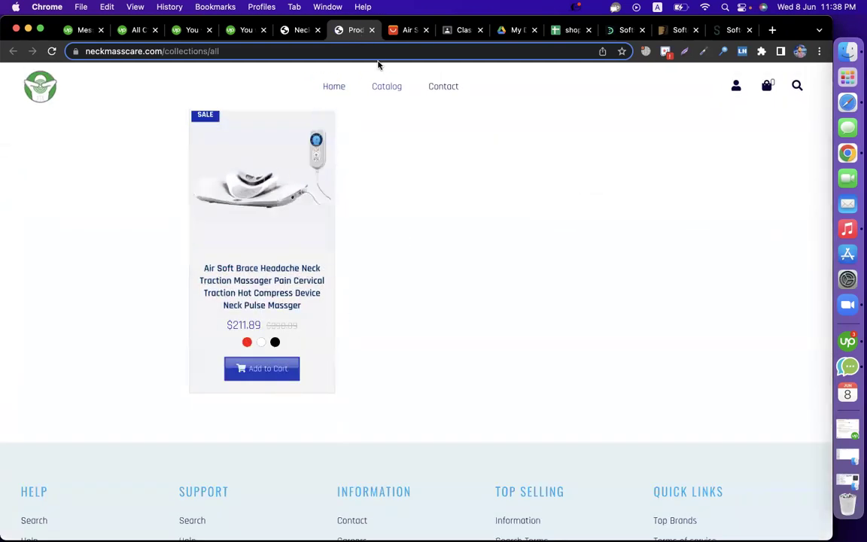
pyautogui.click(371, 30)
# Compare the homepage's Air Soft Brace Headache title and description text with the title and product description on the AliExpress listing.
pyautogui.scroll(1, 436, 335)
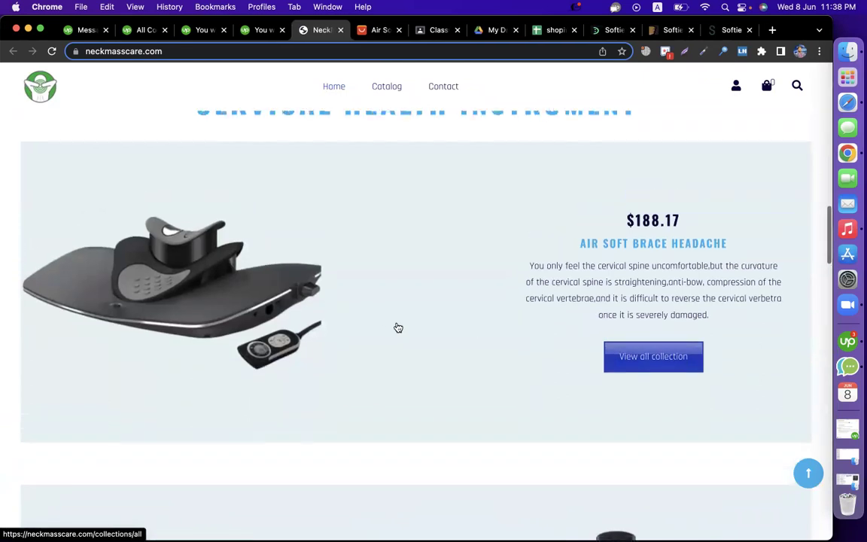
pyautogui.moveTo(575, 251); pyautogui.dragTo(709, 322)
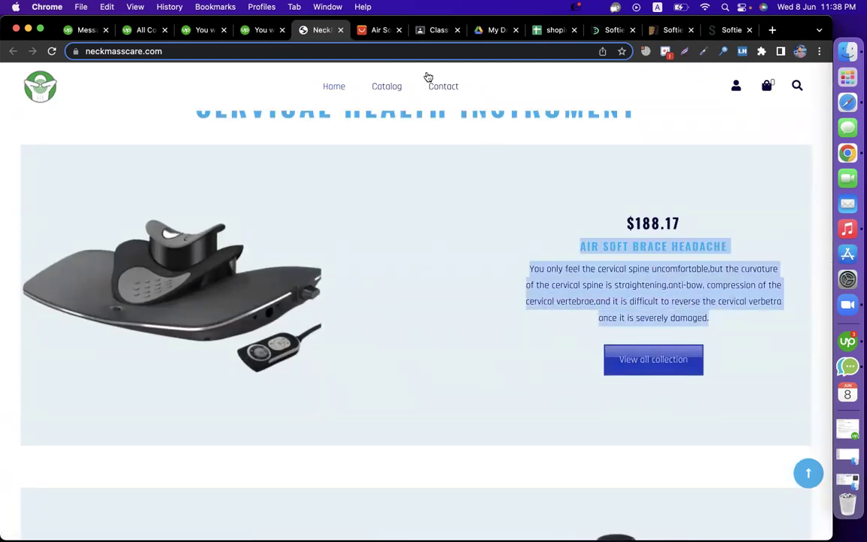
pyautogui.click(376, 30)
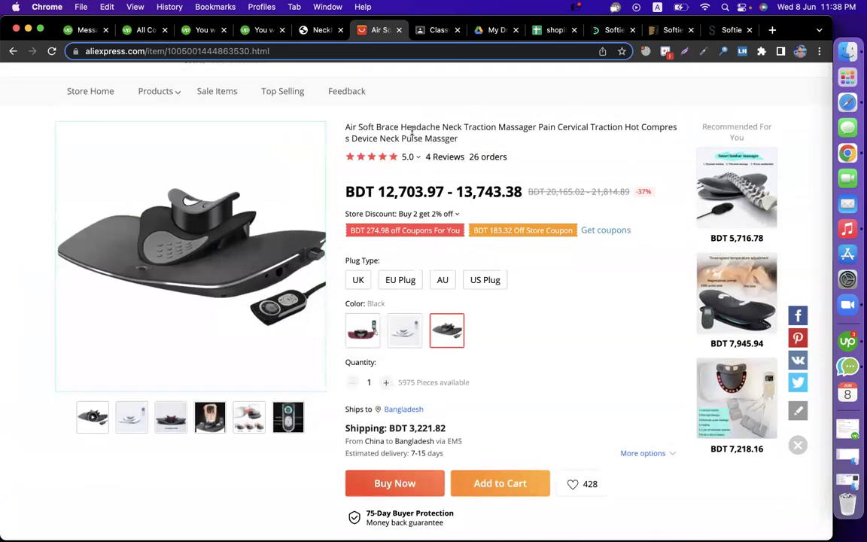
pyautogui.click(319, 30)
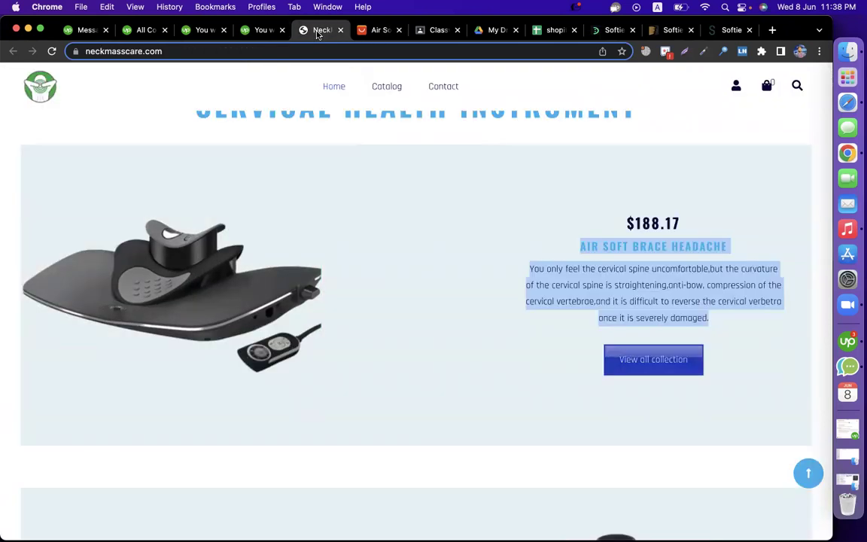
pyautogui.click(380, 30)
pyautogui.scroll(-3, 358, 335)
pyautogui.scroll(-10, 358, 336)
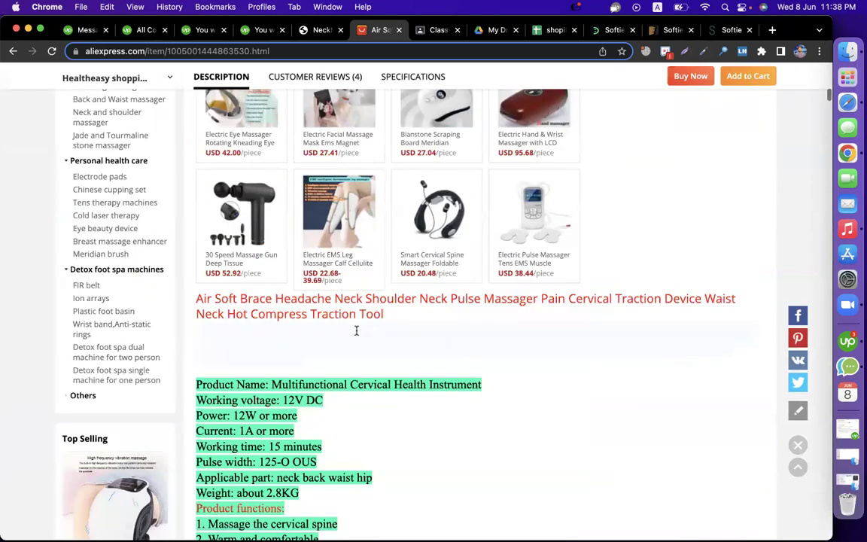
pyautogui.click(319, 30)
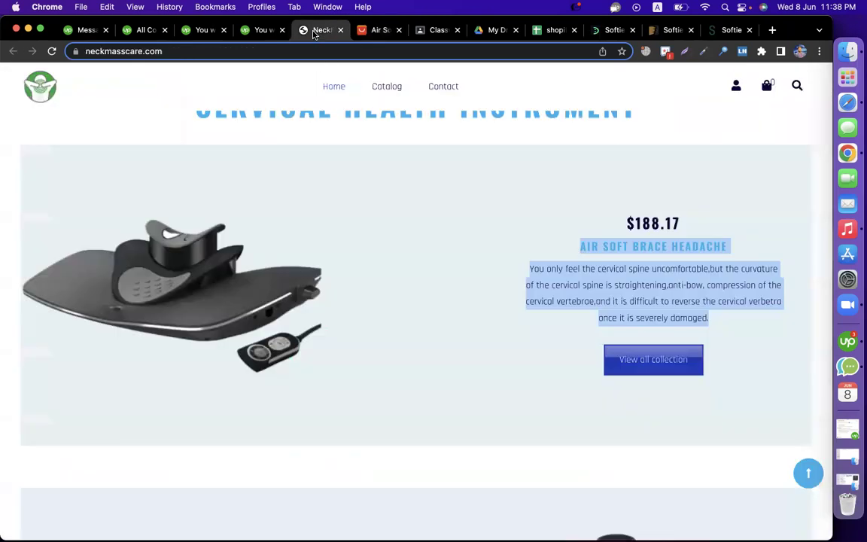
pyautogui.scroll(-5, 329, 348)
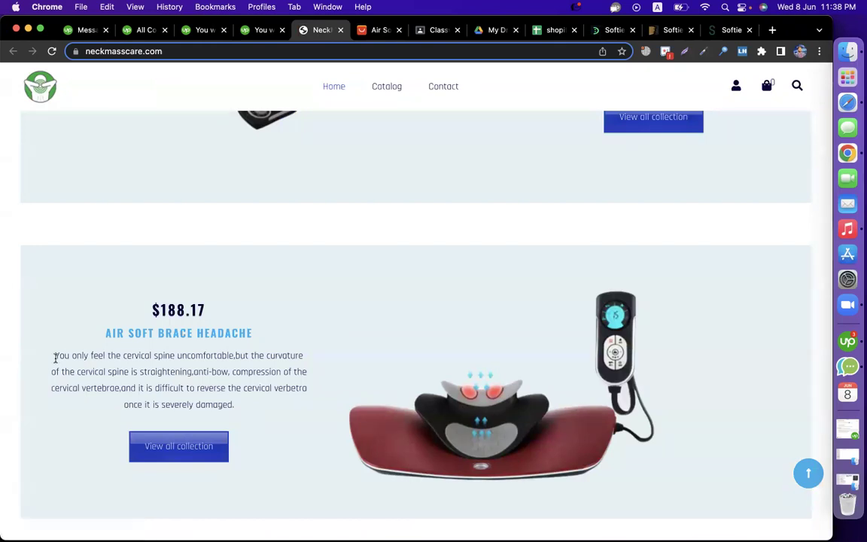
# Review the rest of the neckmasscare.com homepage, from the Air Soft Brace Headache description through the placeholder gallery and newsletter to the footer.
pyautogui.moveTo(48, 357); pyautogui.dragTo(281, 410)
pyautogui.click(281, 410)
pyautogui.scroll(-7, 280, 410)
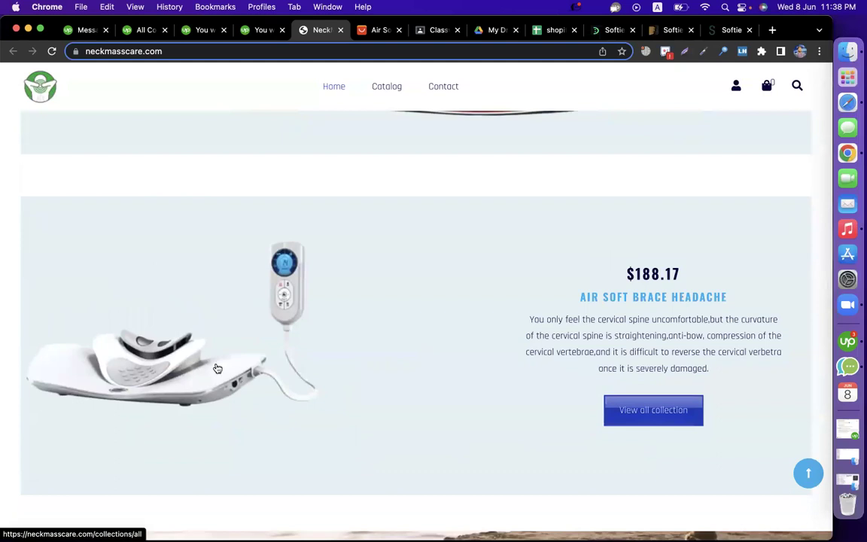
pyautogui.scroll(-6, 530, 408)
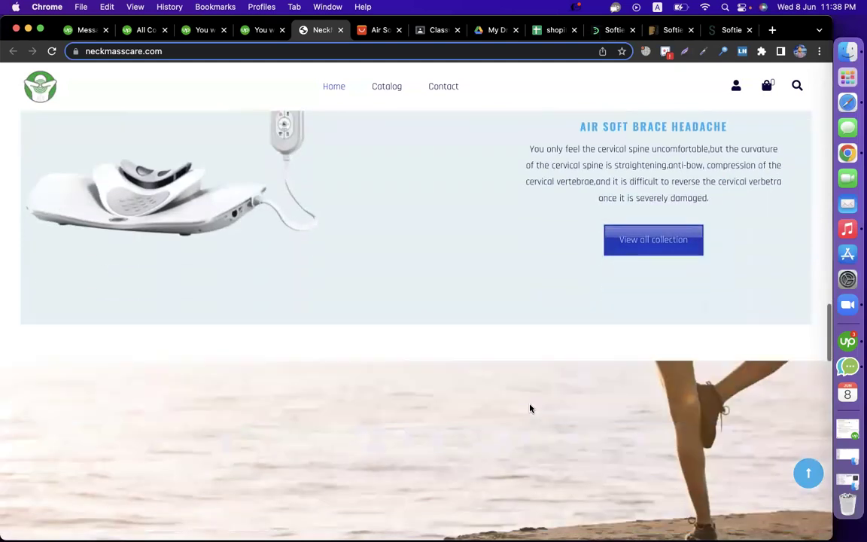
pyautogui.scroll(1, 530, 409)
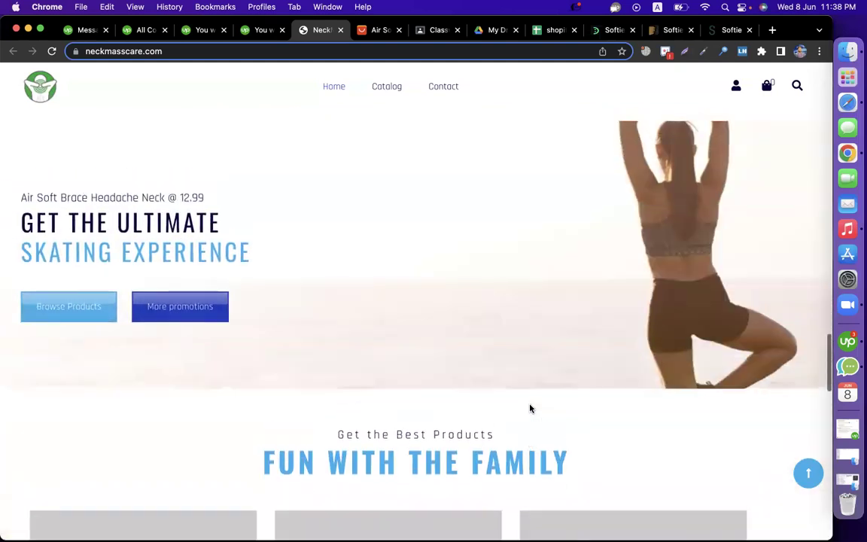
pyautogui.scroll(-5, 386, 236)
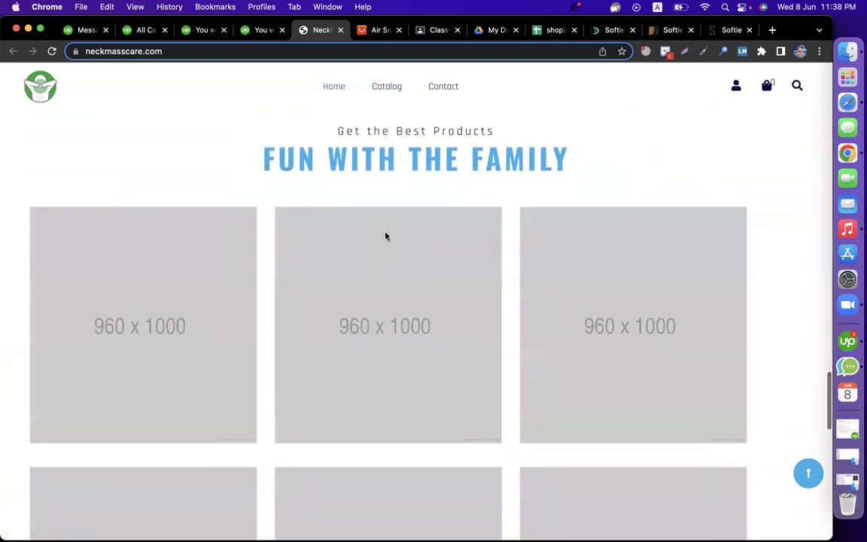
pyautogui.scroll(-7, 446, 344)
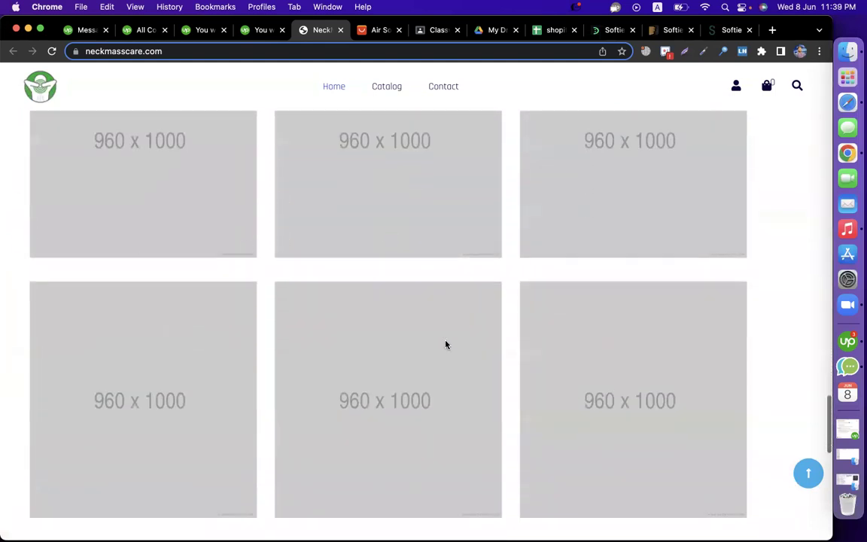
pyautogui.scroll(4, 446, 345)
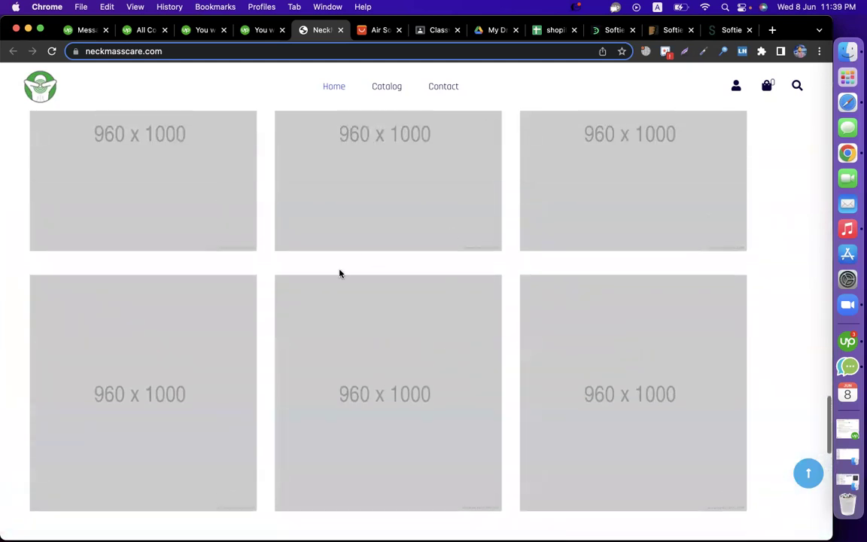
pyautogui.scroll(-4, 356, 249)
pyautogui.scroll(-7, 354, 250)
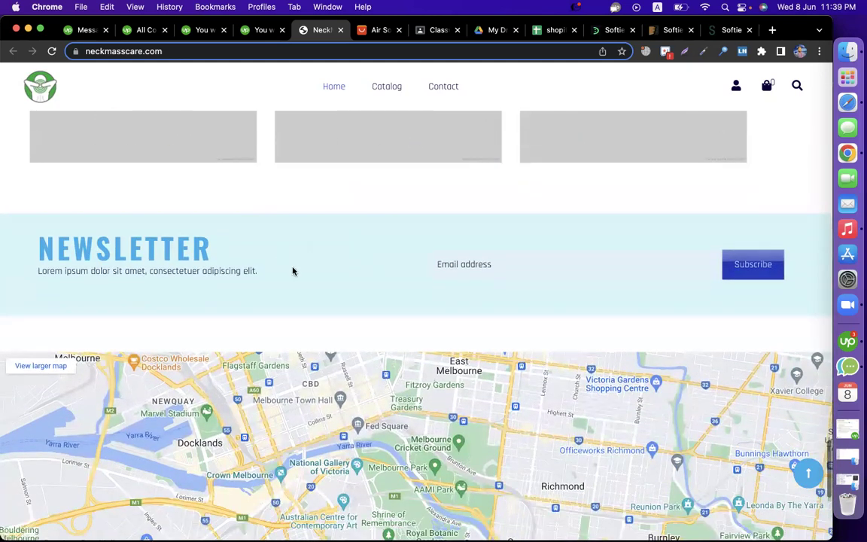
pyautogui.scroll(-3, 368, 265)
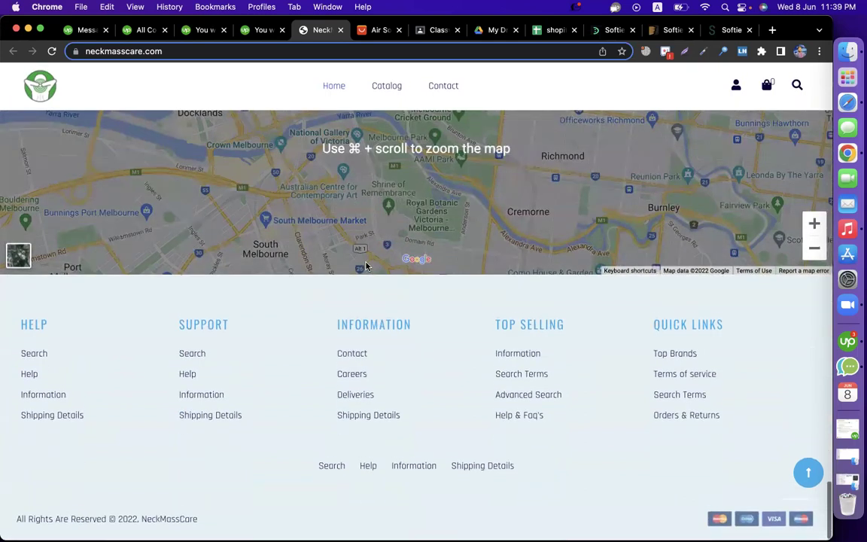
# Return to the homepage's Headache Neck banner and view the three Air Soft Brace product cards again.
pyautogui.scroll(20, 448, 226)
pyautogui.scroll(10, 448, 226)
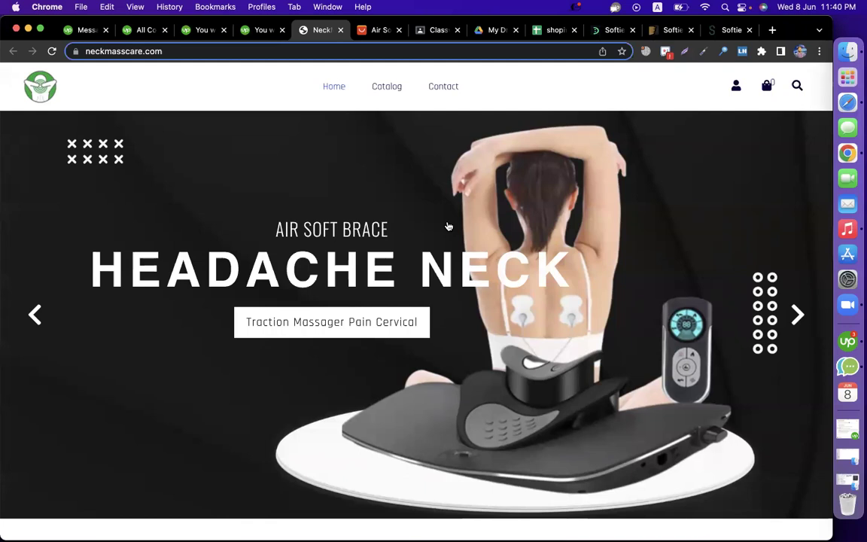
pyautogui.scroll(-10, 447, 227)
pyautogui.scroll(3, 447, 227)
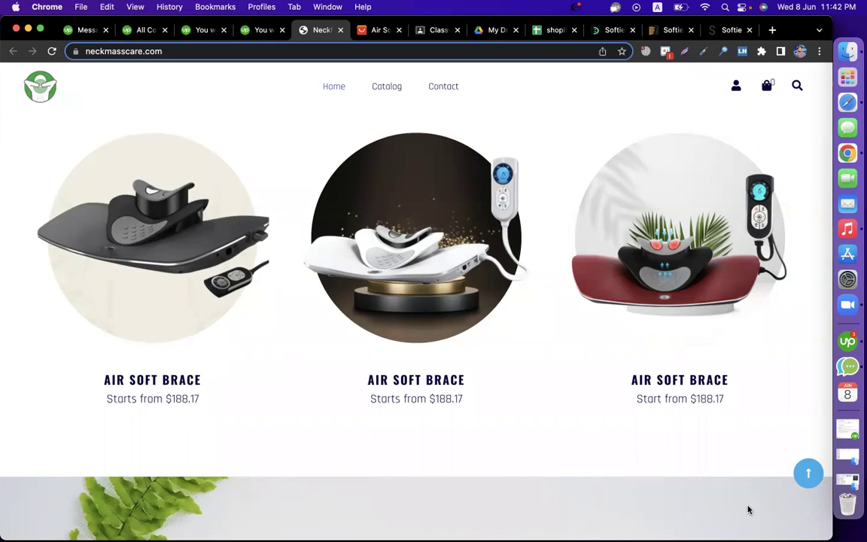
# Switch to the CMBD-123 class in Google Classroom and add the topic "Episode-29(Shopify Speed Optimization)" to its classwork.
pyautogui.click(436, 30)
pyautogui.scroll(20, 233, 285)
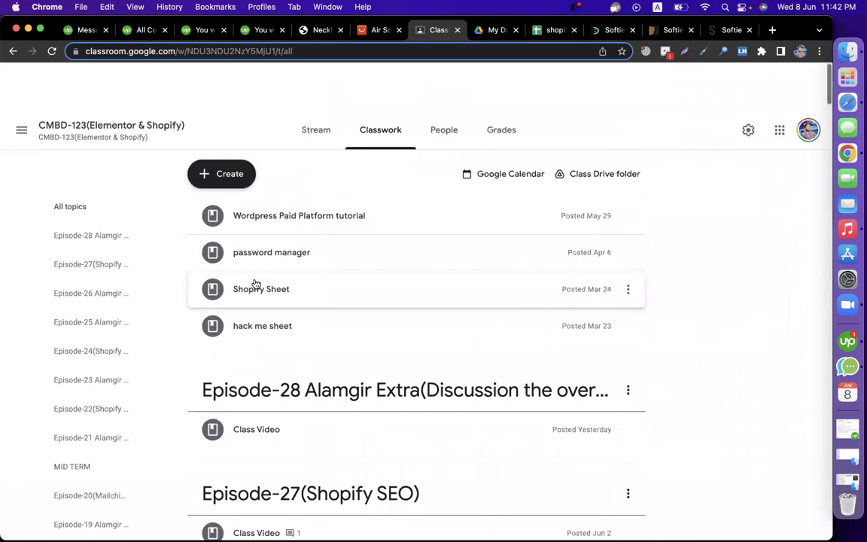
pyautogui.click(230, 134)
pyautogui.click(246, 319)
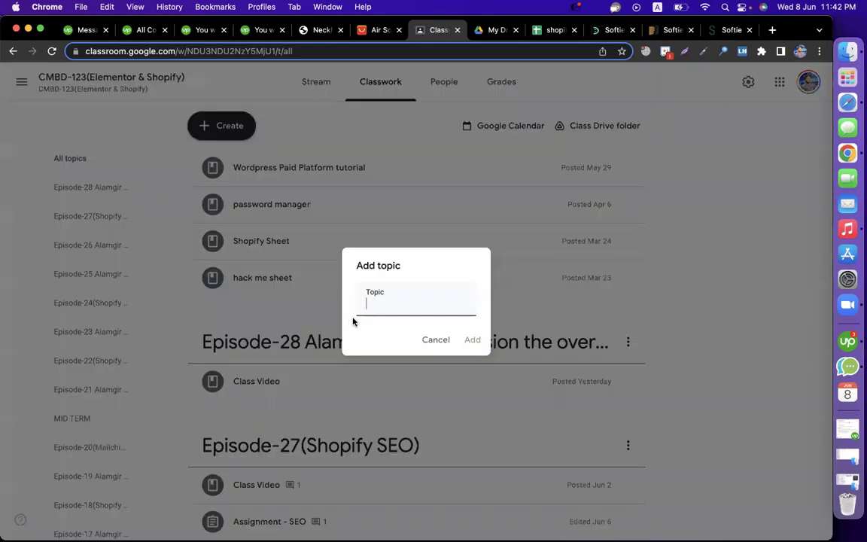
pyautogui.write('Episode')
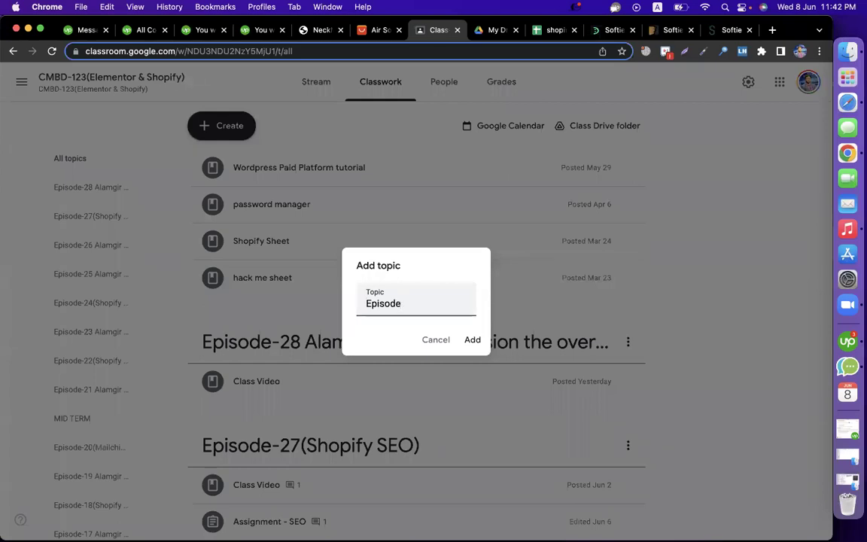
pyautogui.write('-29(Shopify Speed O')
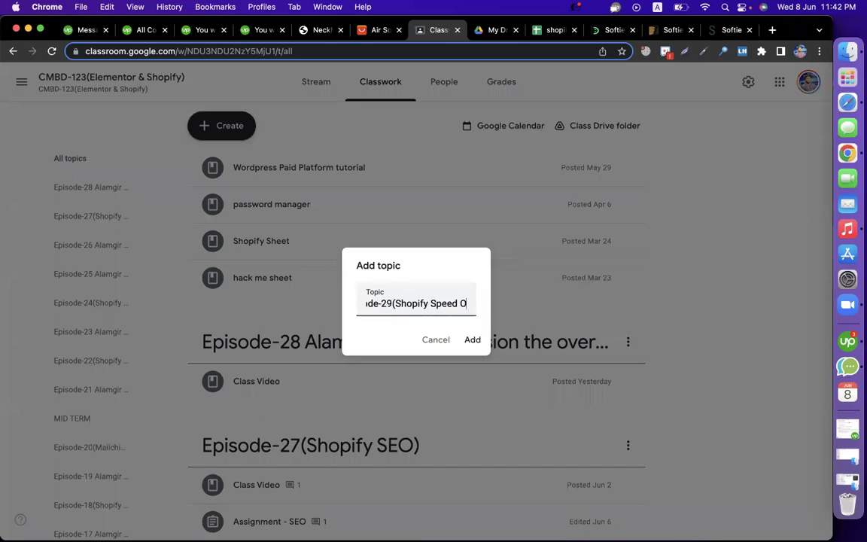
pyautogui.write('ptimizatio')
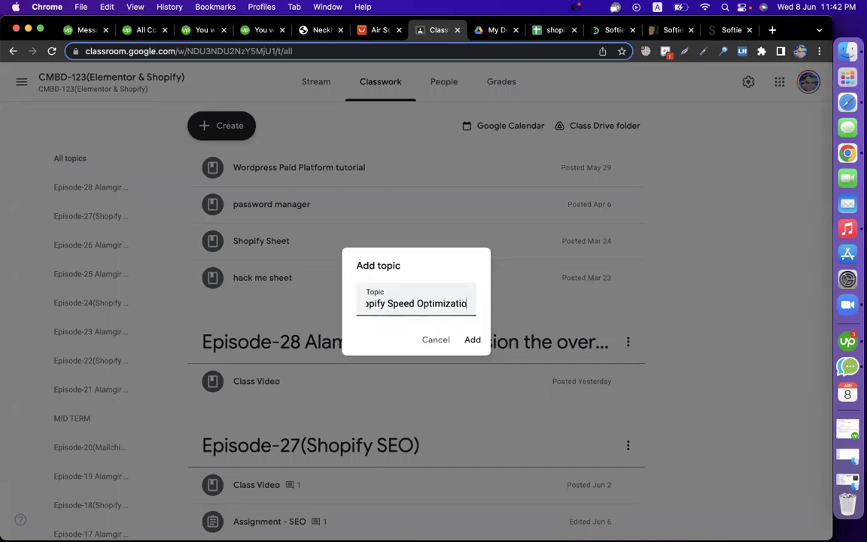
pyautogui.write('n)')
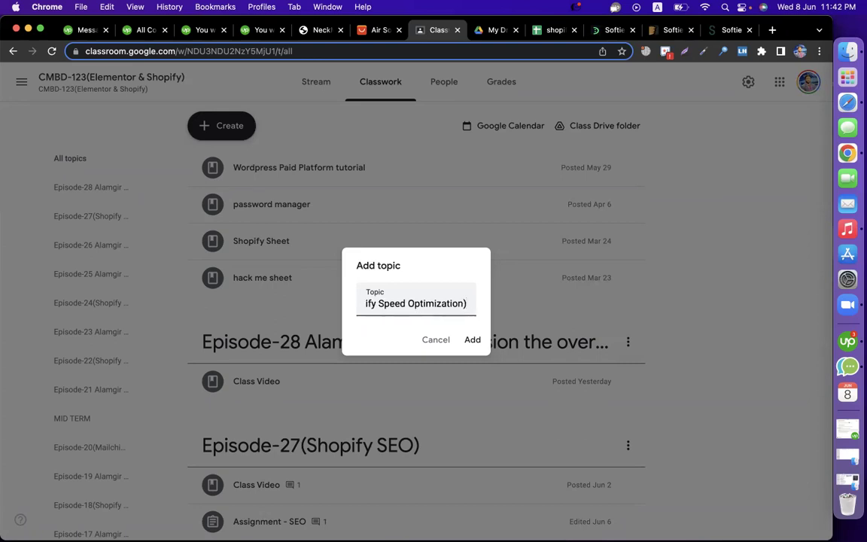
pyautogui.press('Return')
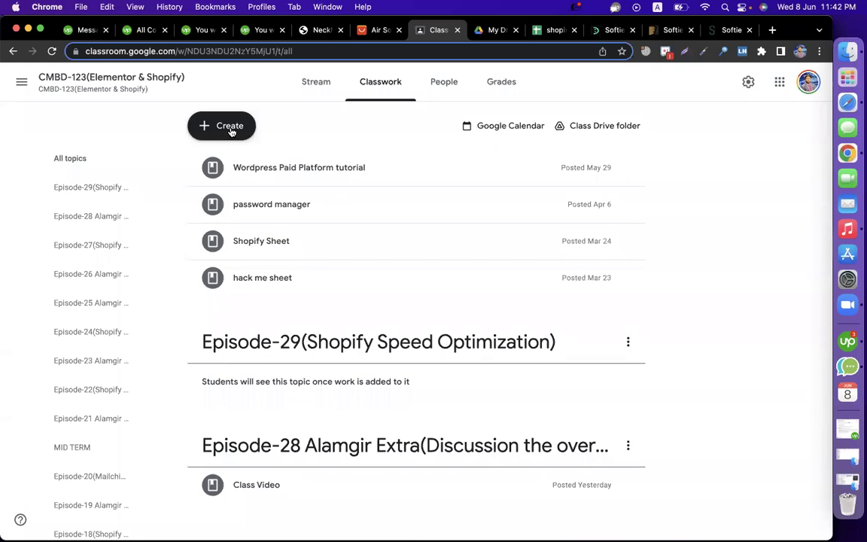
# Create a new assignment in the class titled "assignment - speed".
pyautogui.click(231, 132)
pyautogui.click(242, 166)
pyautogui.write('a')
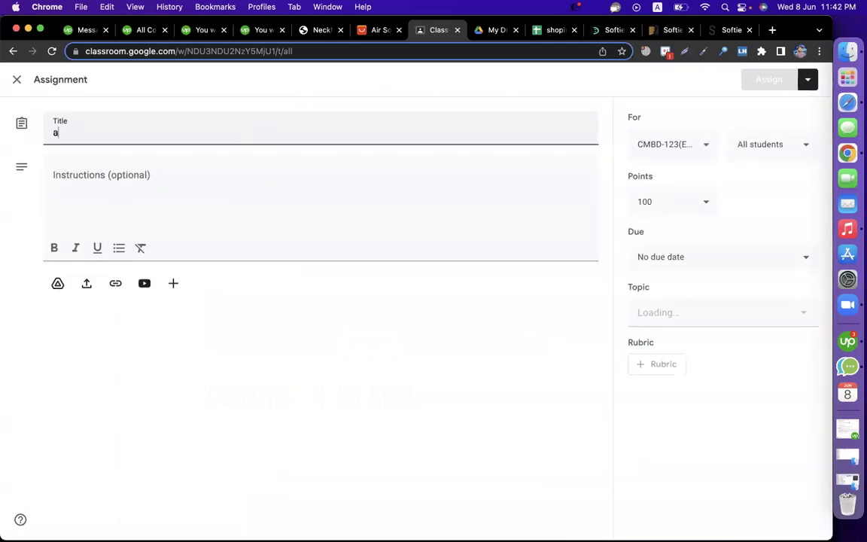
pyautogui.write('ssignment ')
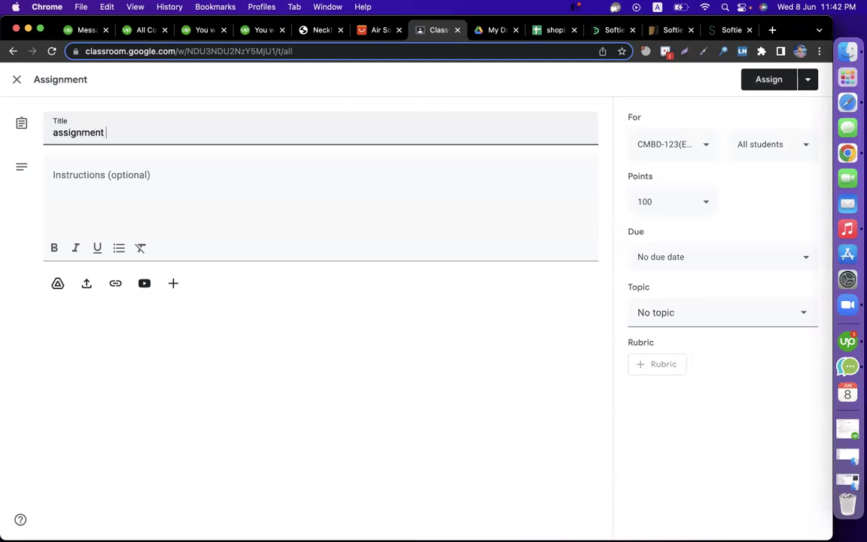
pyautogui.write('- speed')
# Enter the assignment instructions "completely optimize your store speed" and, after a blank line, "take snaps of all points and upload at a docs and submit that".
pyautogui.click(179, 199)
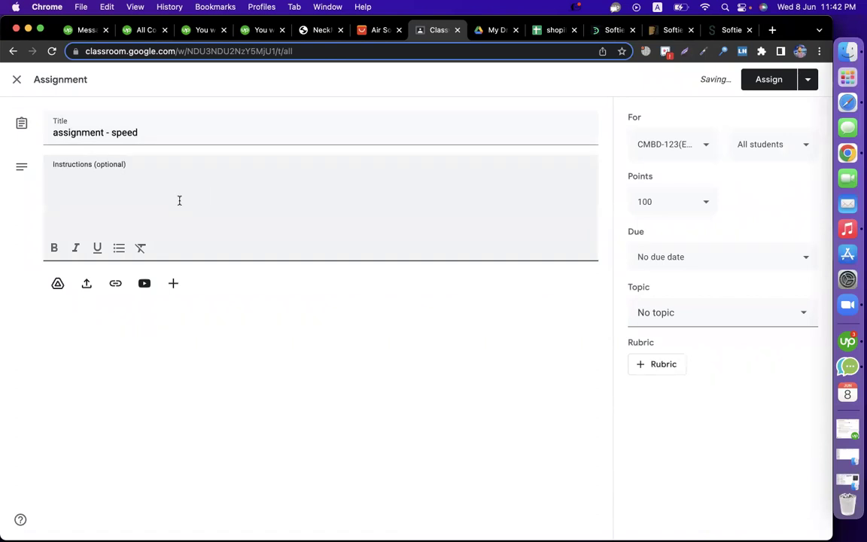
pyautogui.write('complete')
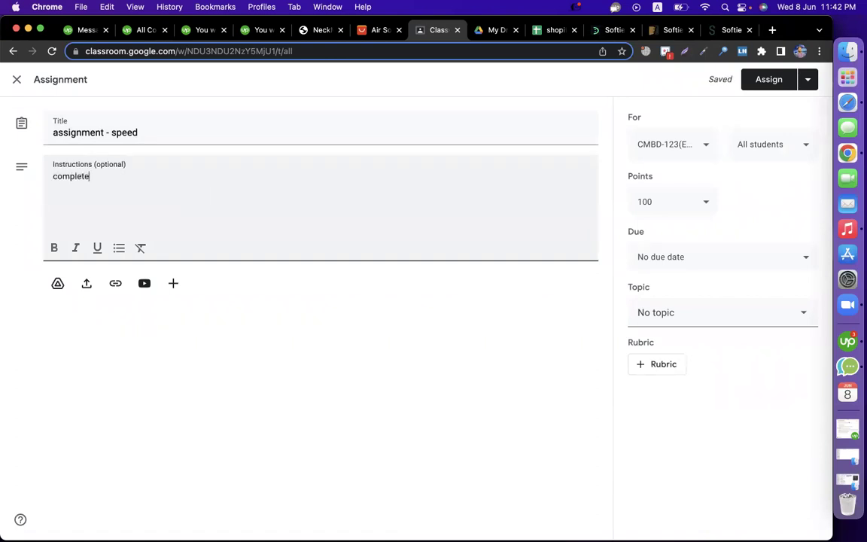
pyautogui.write('ly optimize your st')
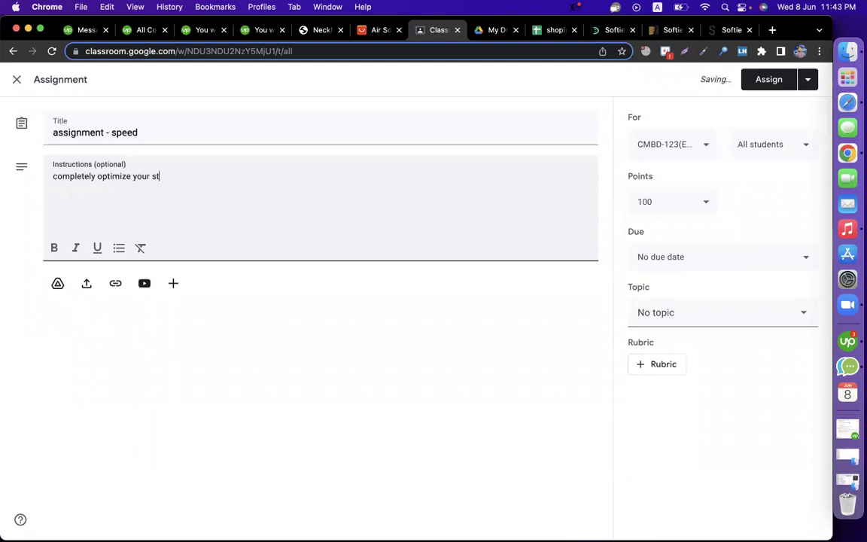
pyautogui.write('ore spee')
pyautogui.write('d')
pyautogui.write('take snaps ')
pyautogui.write('of all point')
pyautogui.write('s and upload ')
pyautogui.write('at a docss')
pyautogui.press('BackSpace')
pyautogui.press('BackSpace')
pyautogui.press('BackSpace')
pyautogui.write('cs and submiss')
pyautogui.press('BackSpace')
pyautogui.press('BackSpace')
pyautogui.write('t that')
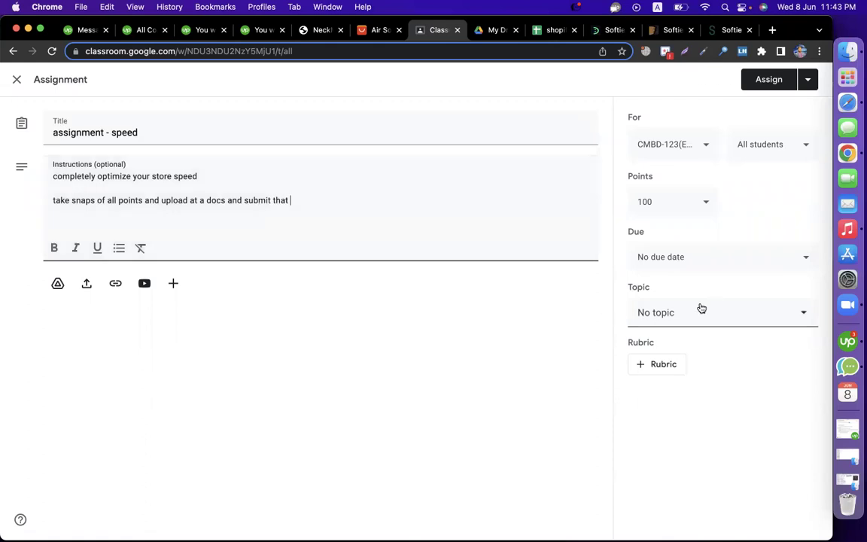
# File the assignment under the Episode-29(Shopify Speed Optimization) topic.
pyautogui.click(701, 310)
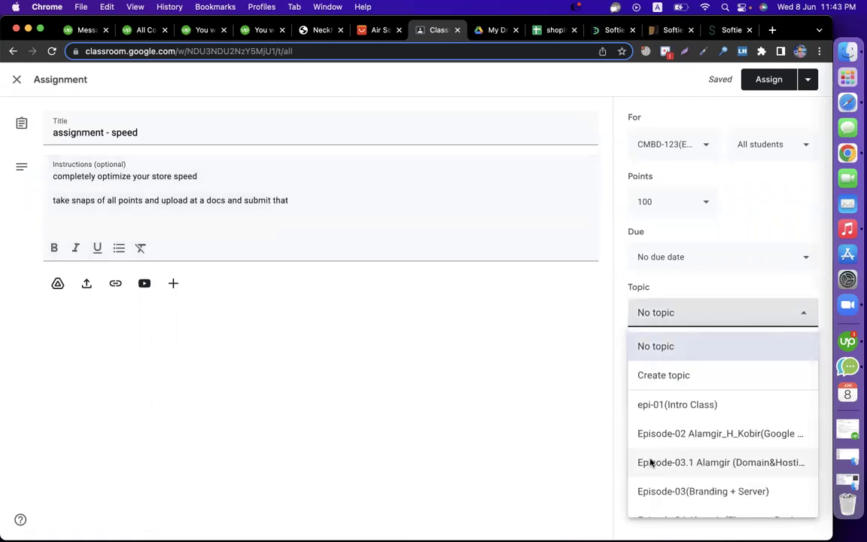
pyautogui.scroll(-10, 651, 462)
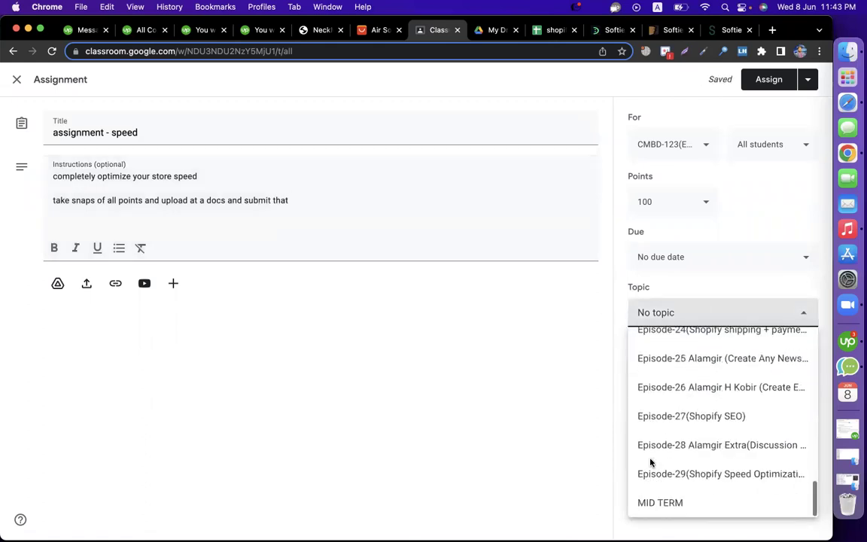
pyautogui.click(723, 472)
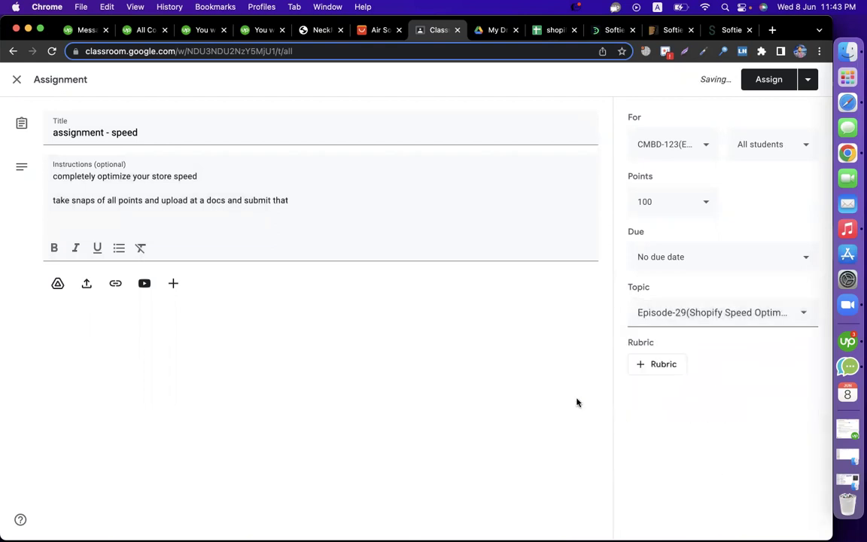
# Add the CMBD-126 class as a second recipient of the assignment and assign it.
pyautogui.click(691, 145)
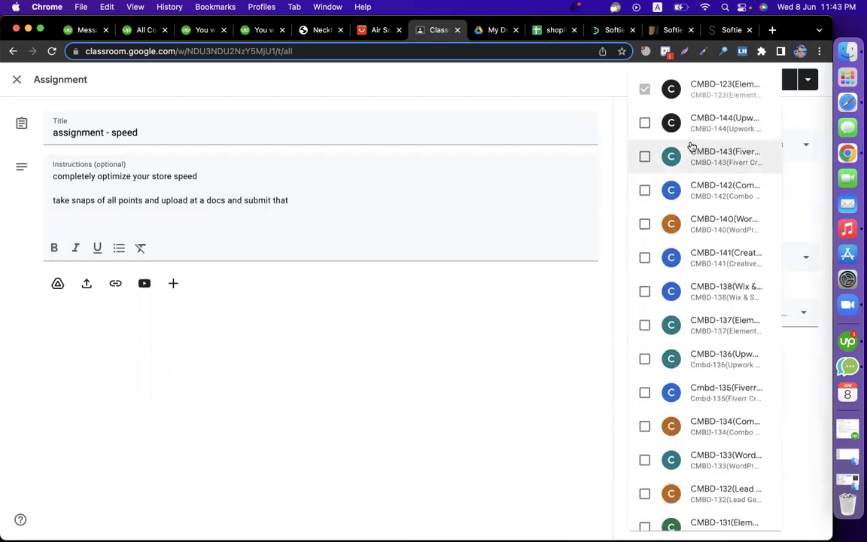
pyautogui.scroll(-8, 704, 375)
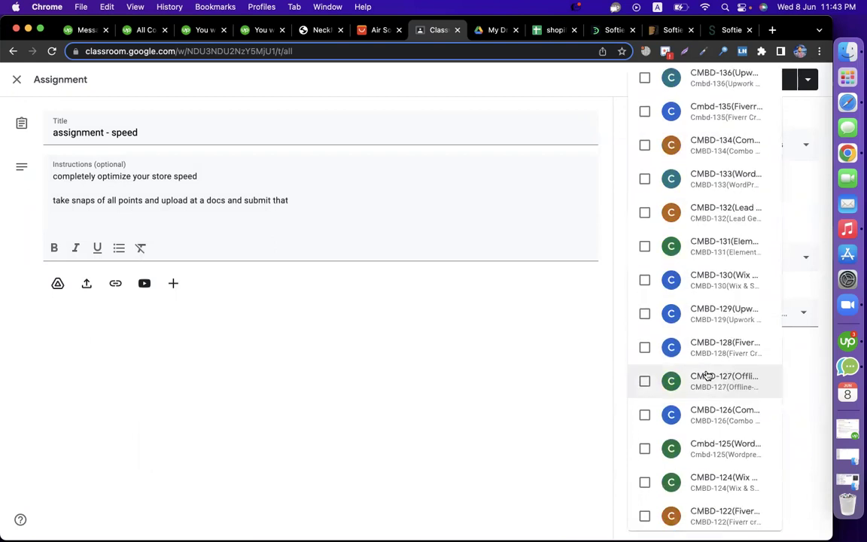
pyautogui.click(644, 415)
pyautogui.click(569, 409)
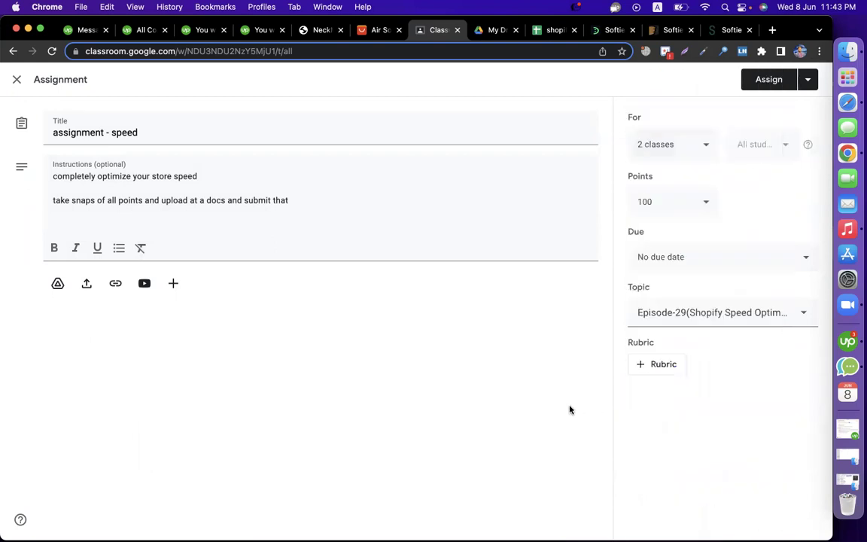
pyautogui.click(758, 79)
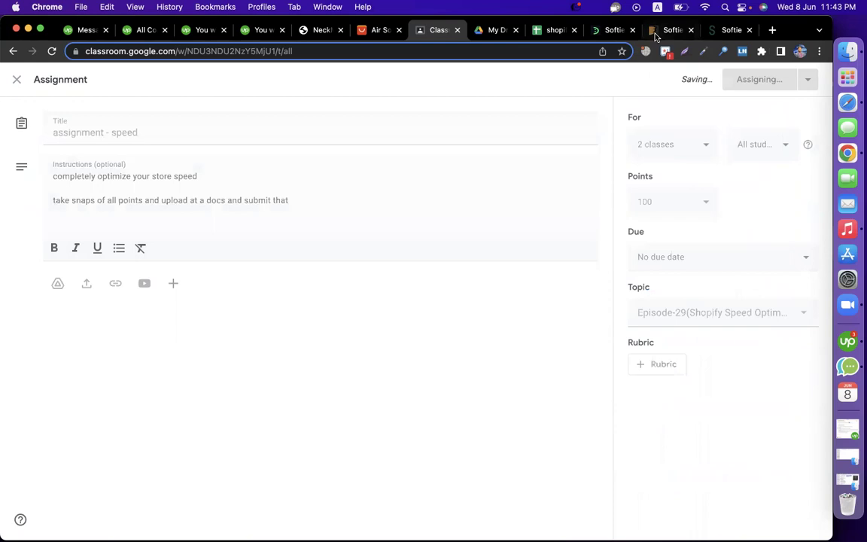
# Close the Softie theme tabs, the NeckMassCare store tab and the AliExpress listing tab.
pyautogui.click(622, 31)
pyautogui.click(632, 30)
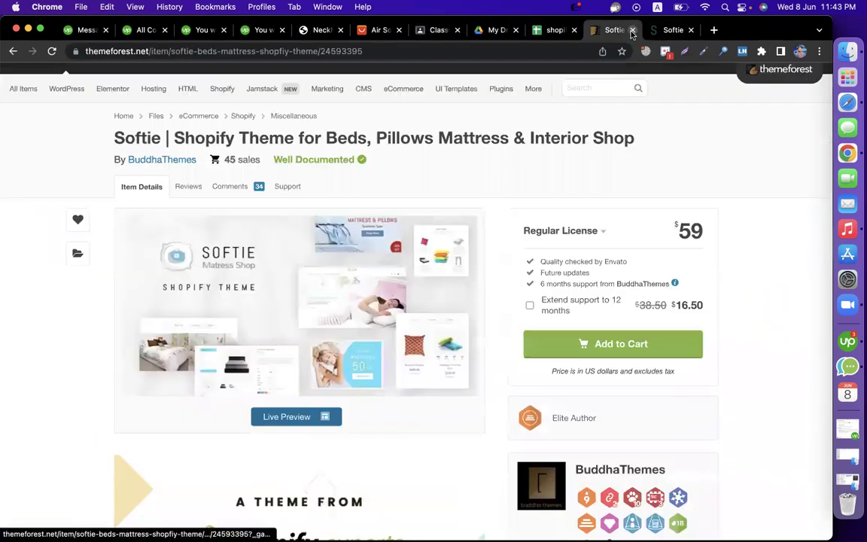
pyautogui.click(632, 30)
pyautogui.click(631, 30)
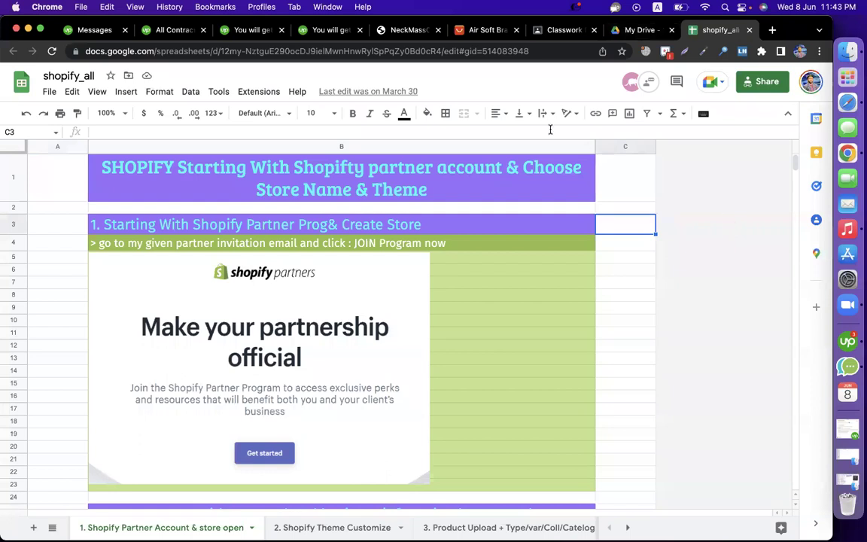
pyautogui.click(405, 30)
pyautogui.click(437, 31)
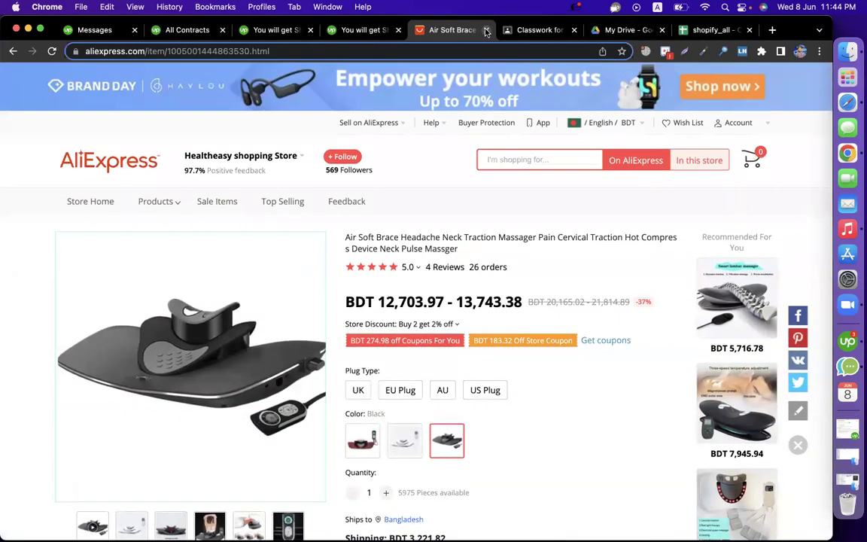
pyautogui.click(486, 30)
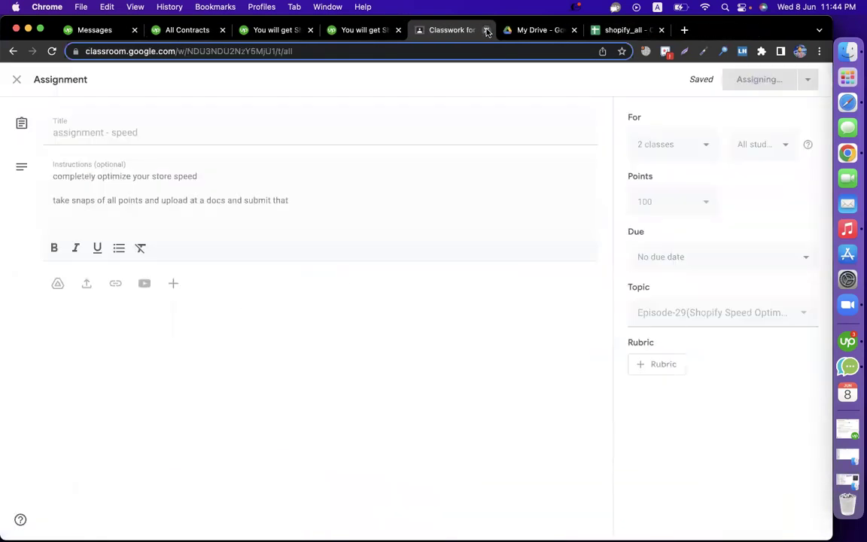
# Look over the completed Upwork contract's project timeline and order details, and close both contract tabs.
pyautogui.click(280, 30)
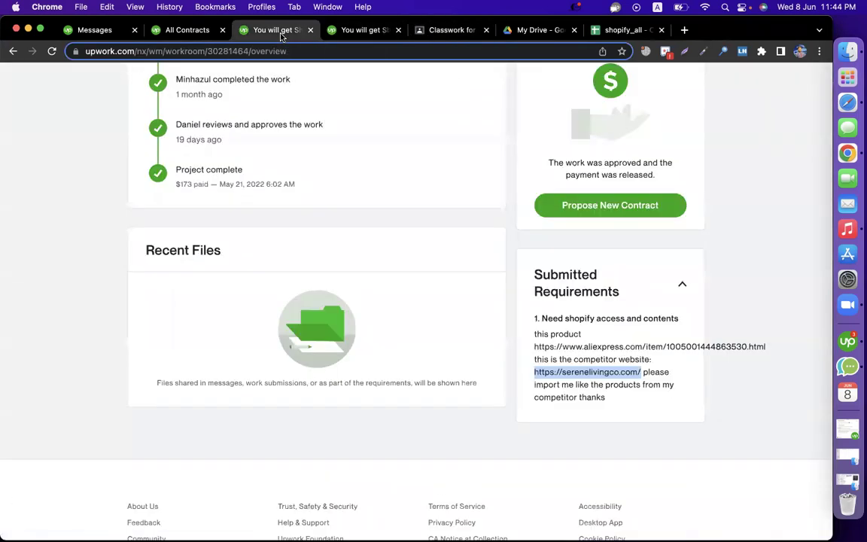
pyautogui.scroll(5, 109, 357)
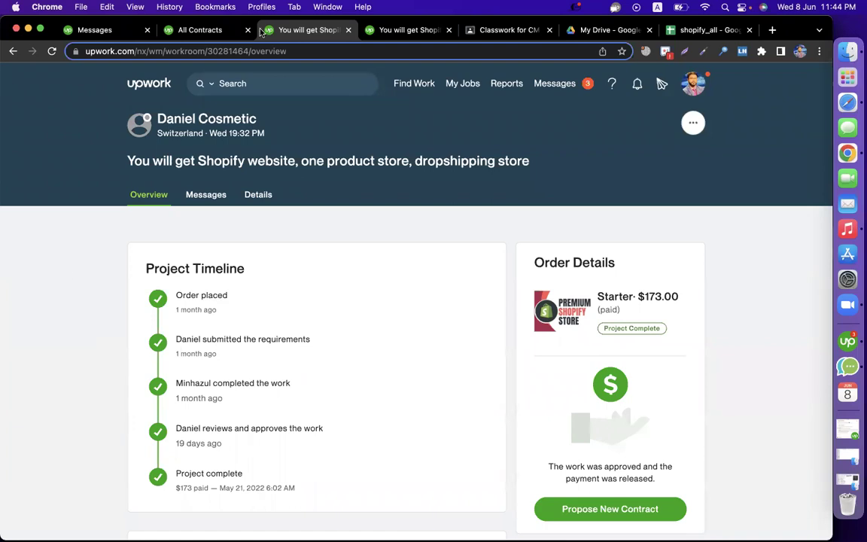
pyautogui.click(348, 30)
pyautogui.click(347, 30)
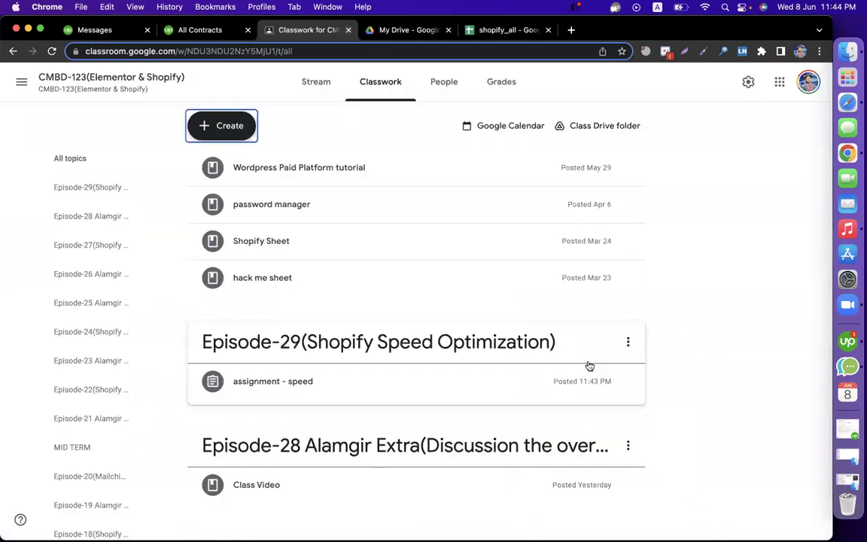